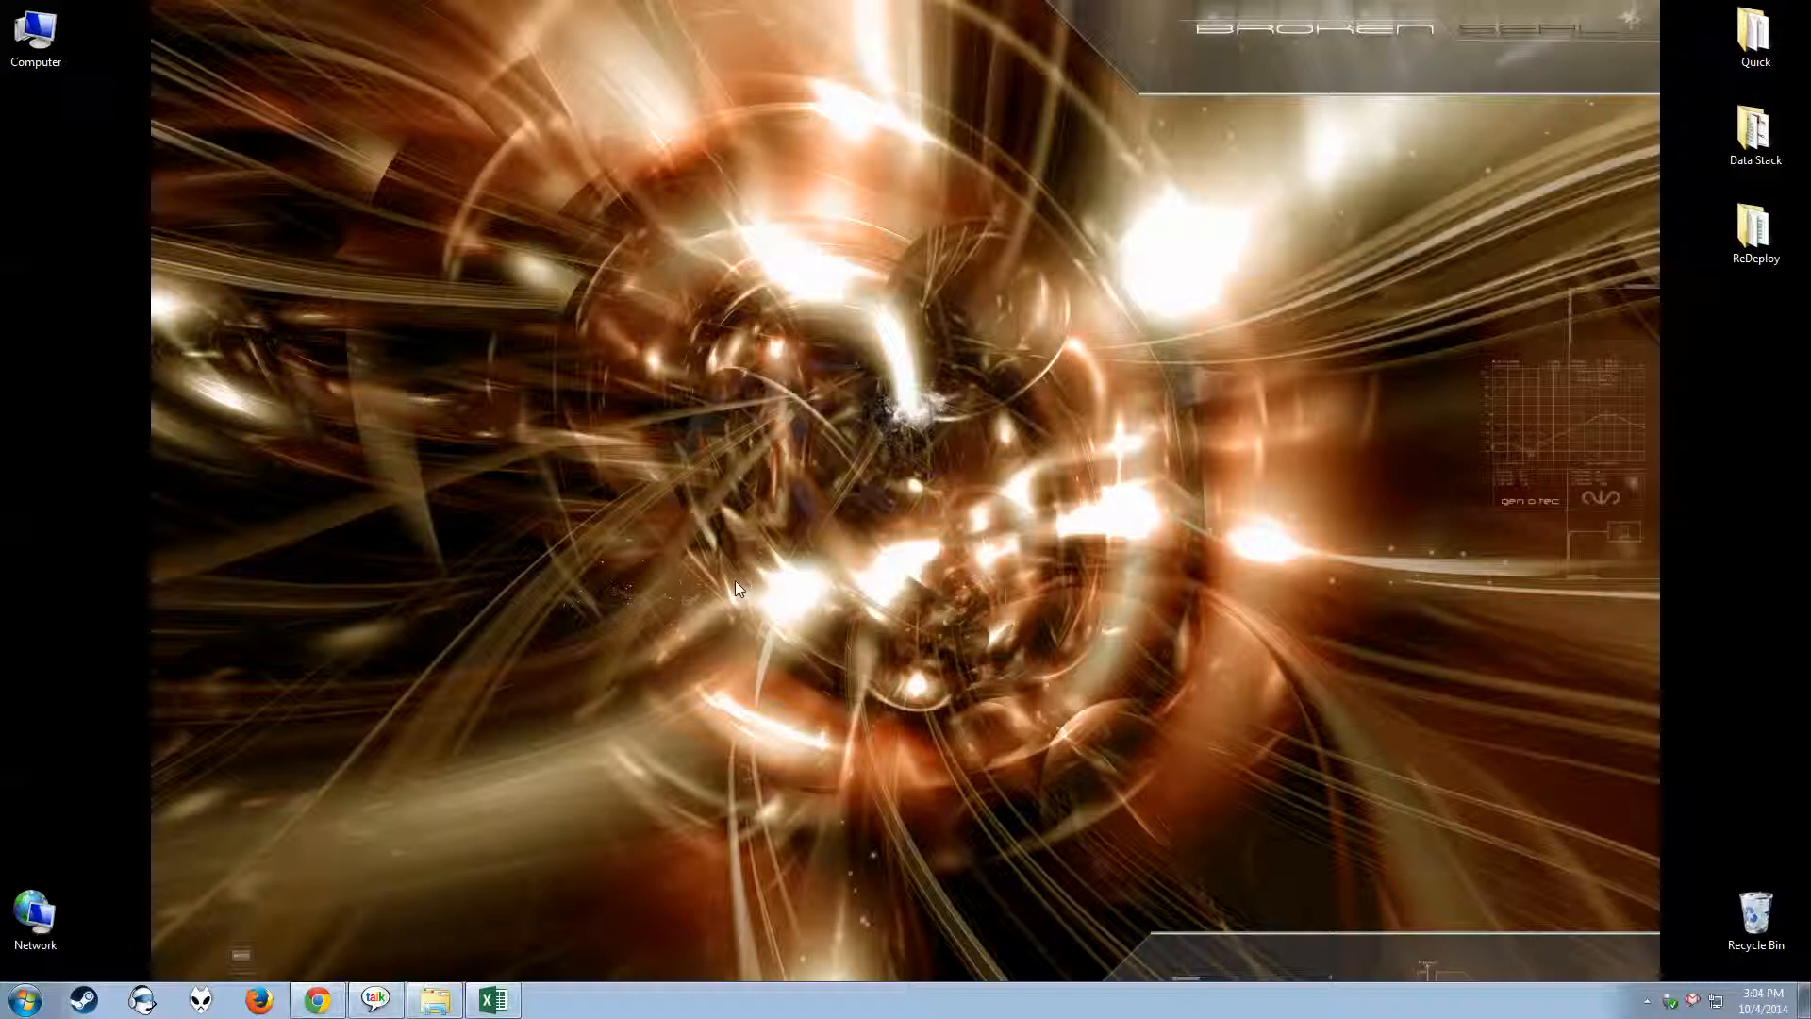
# Switch to Excel to bring up the FC1-EX04-D04-Commissions workbook on the Profit Projection sheet
pyautogui.rightClick(531, 844)
pyautogui.click(506, 830)
pyautogui.click(493, 1002)
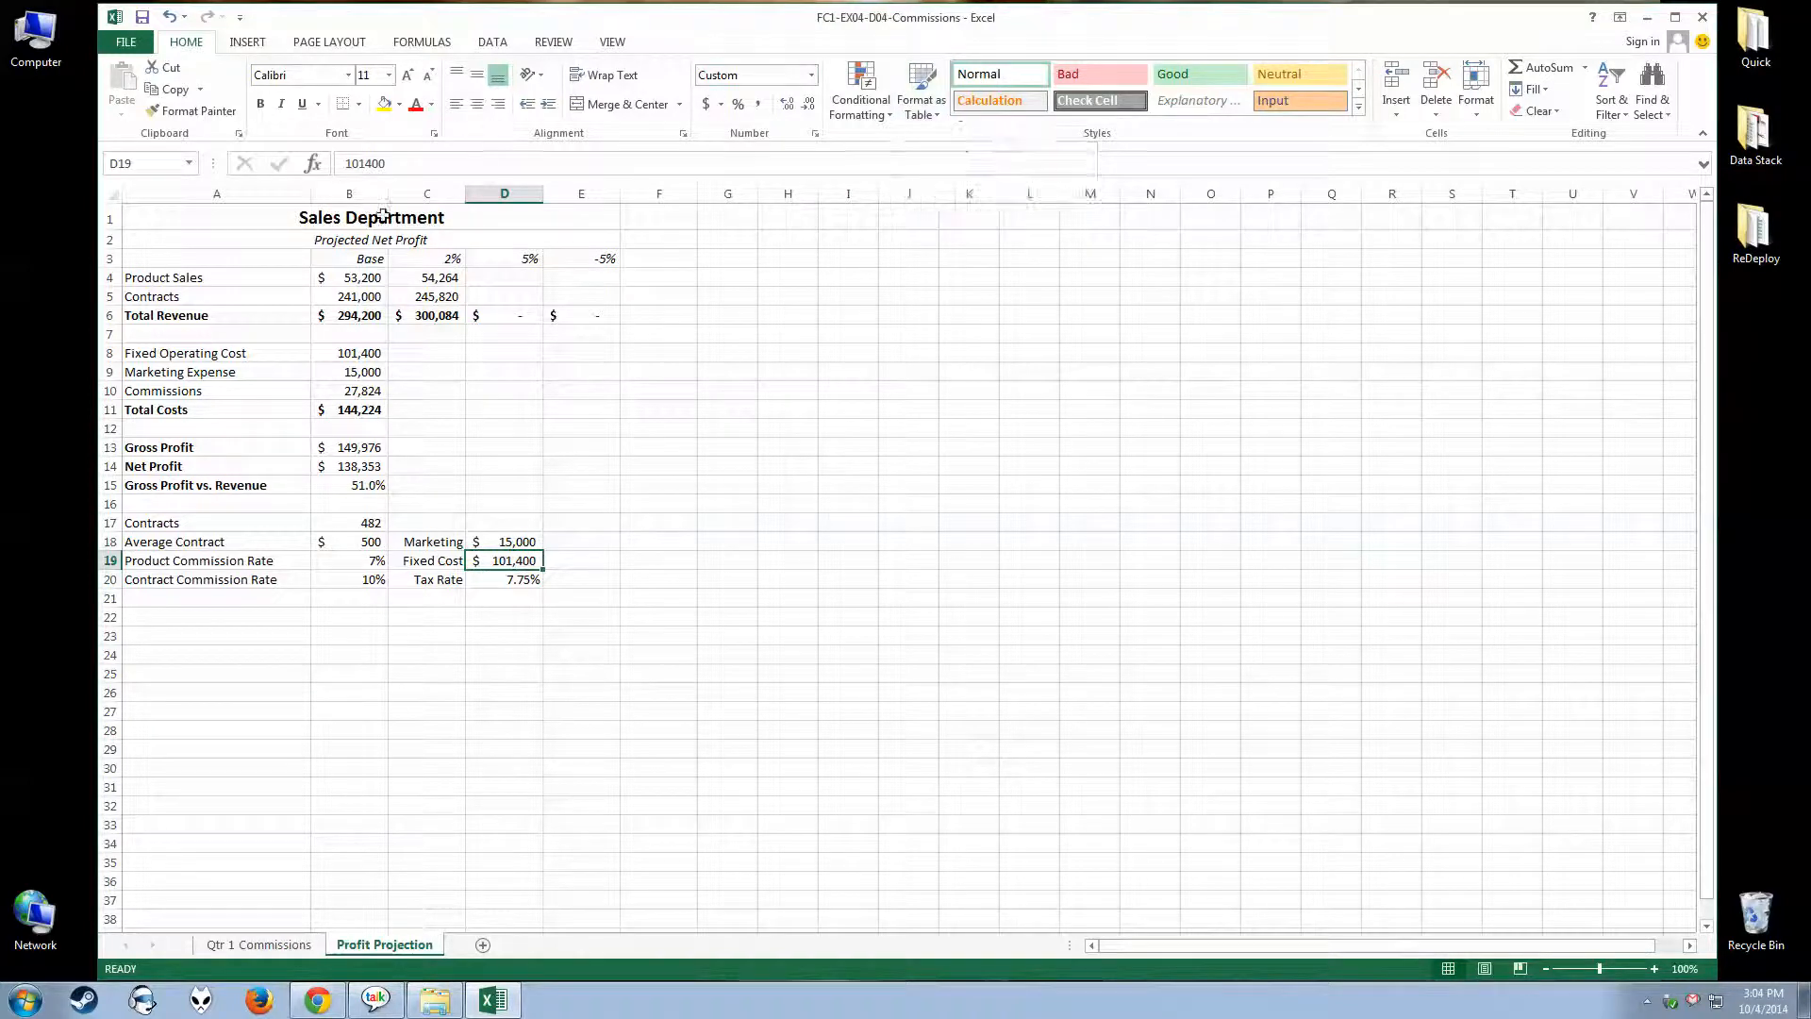
# Fill the Fixed Operating Cost formula from B8 into C8 and compare the two cells' references
pyautogui.click(324, 353)
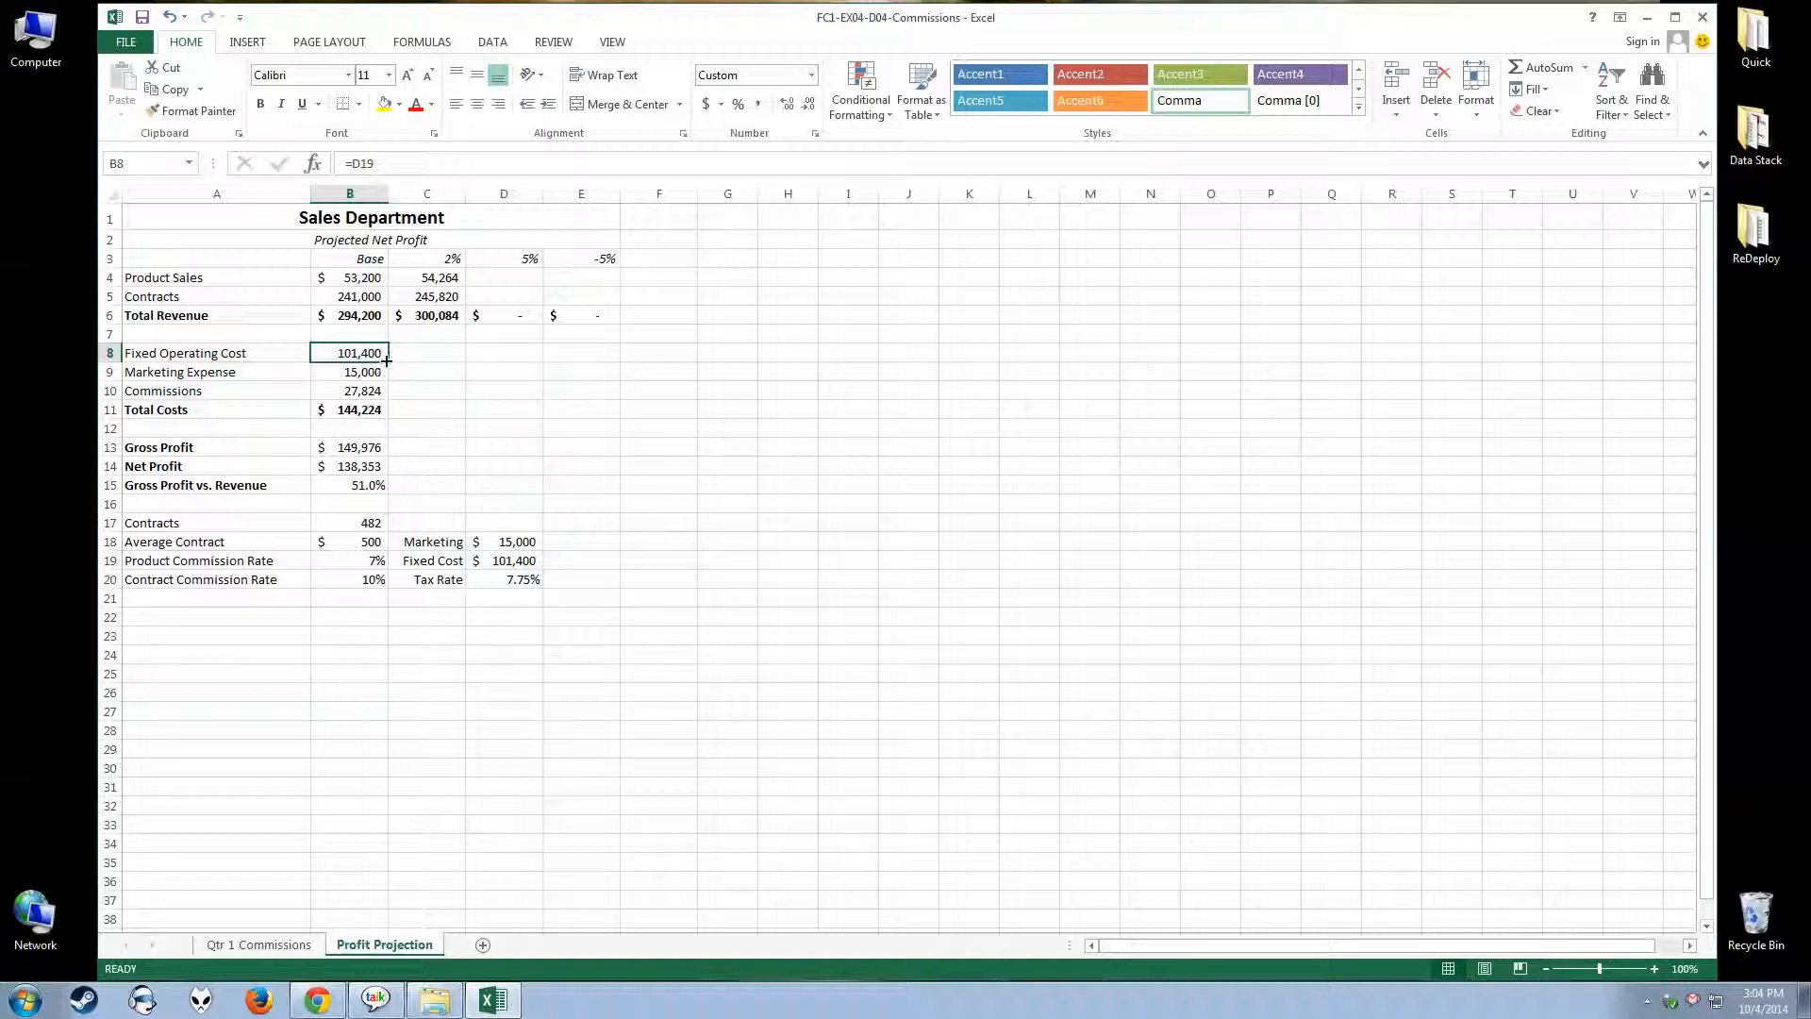
pyautogui.moveTo(388, 362); pyautogui.dragTo(451, 362)
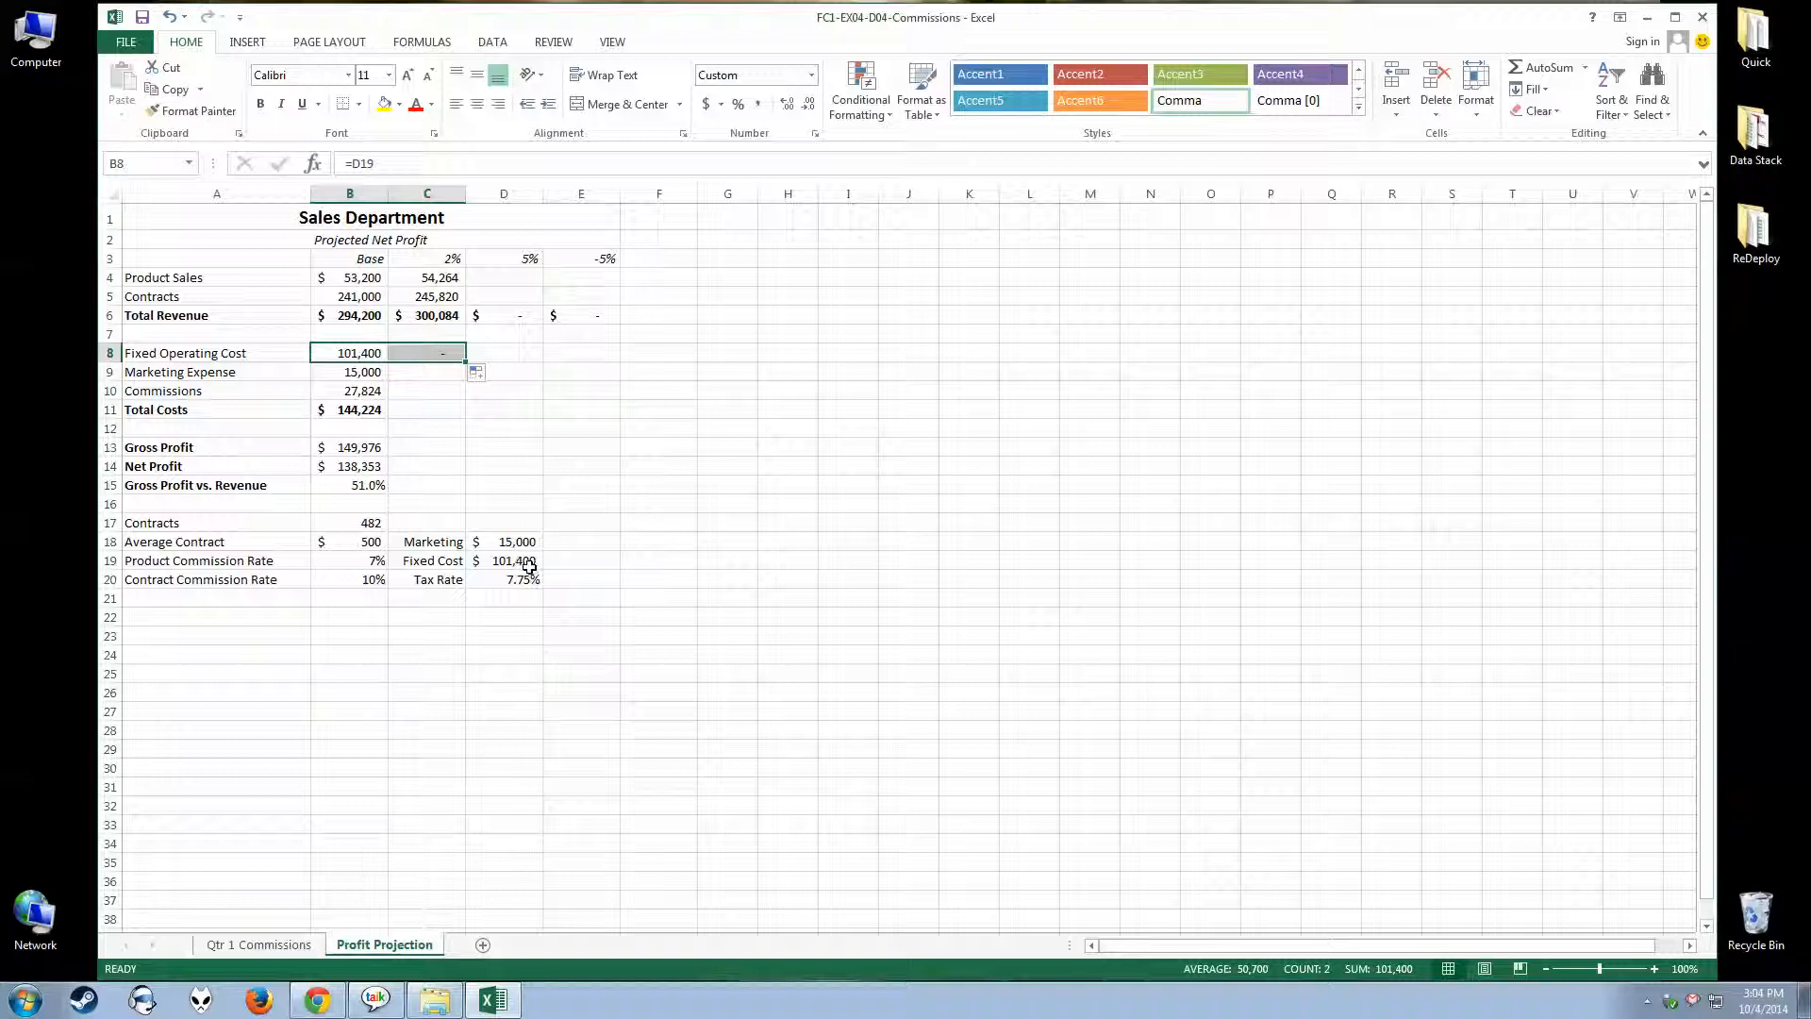
pyautogui.click(415, 463)
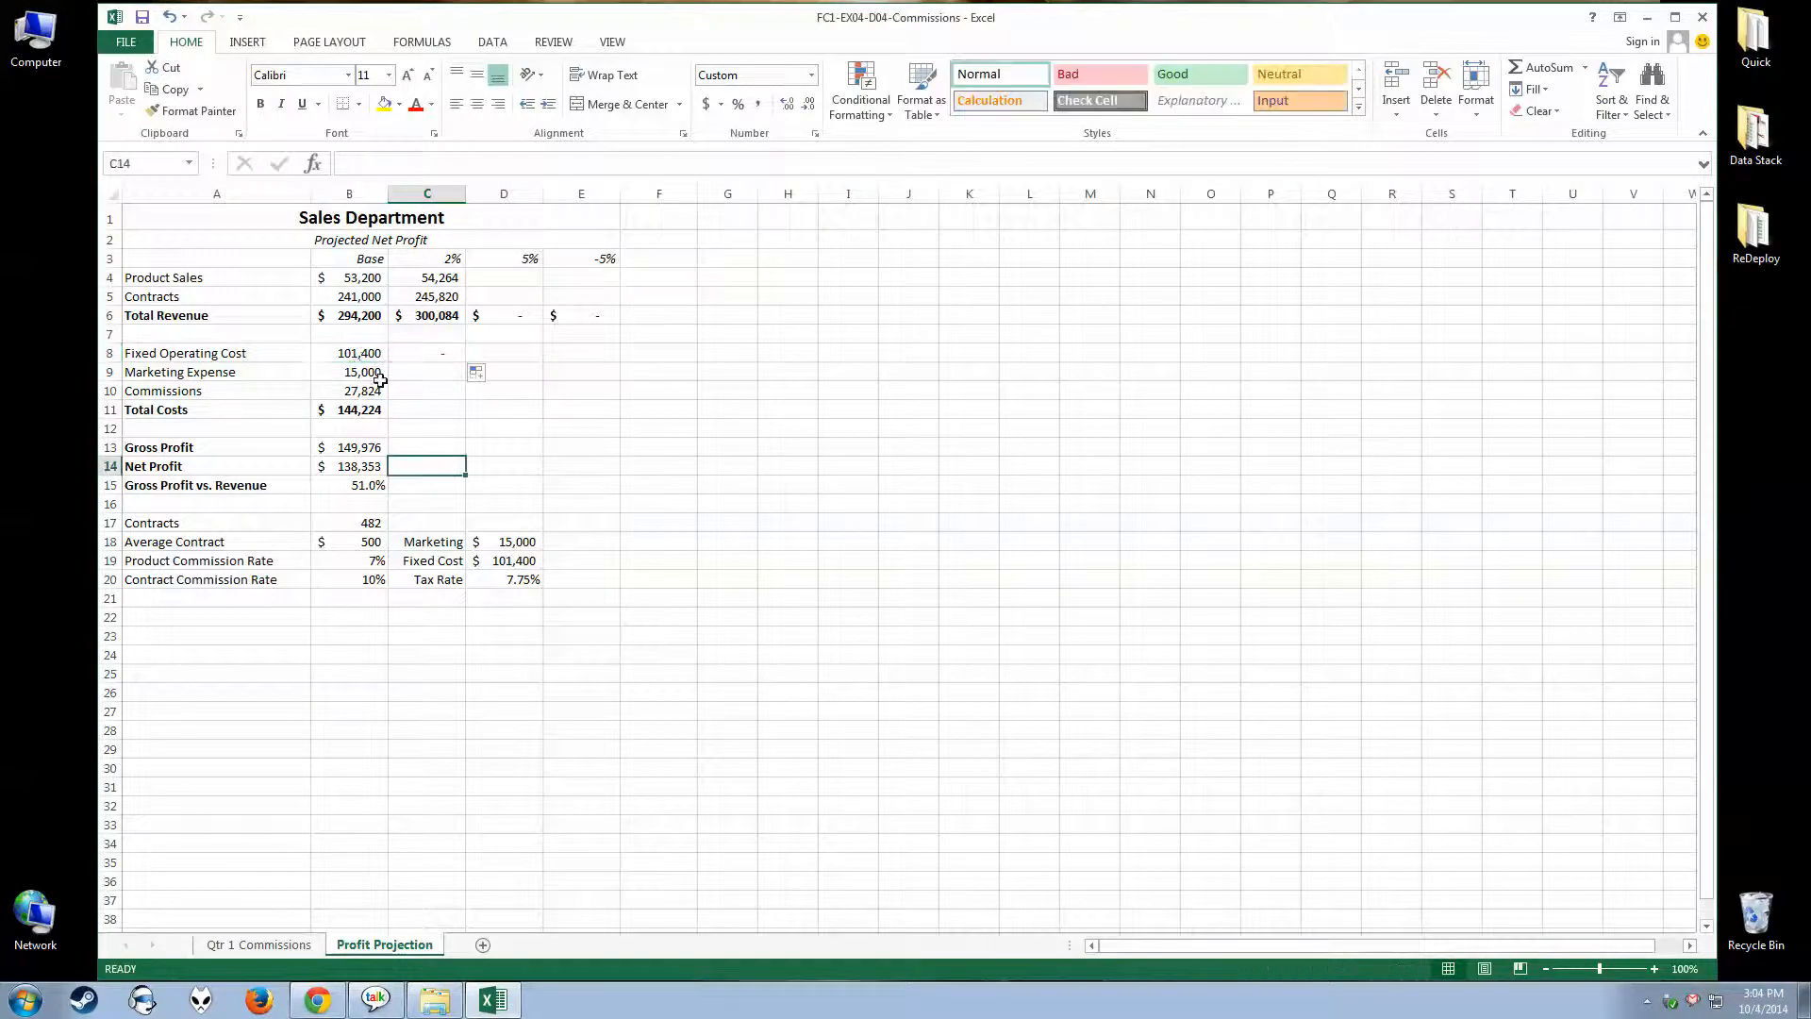
pyautogui.click(364, 358)
pyautogui.click(409, 354)
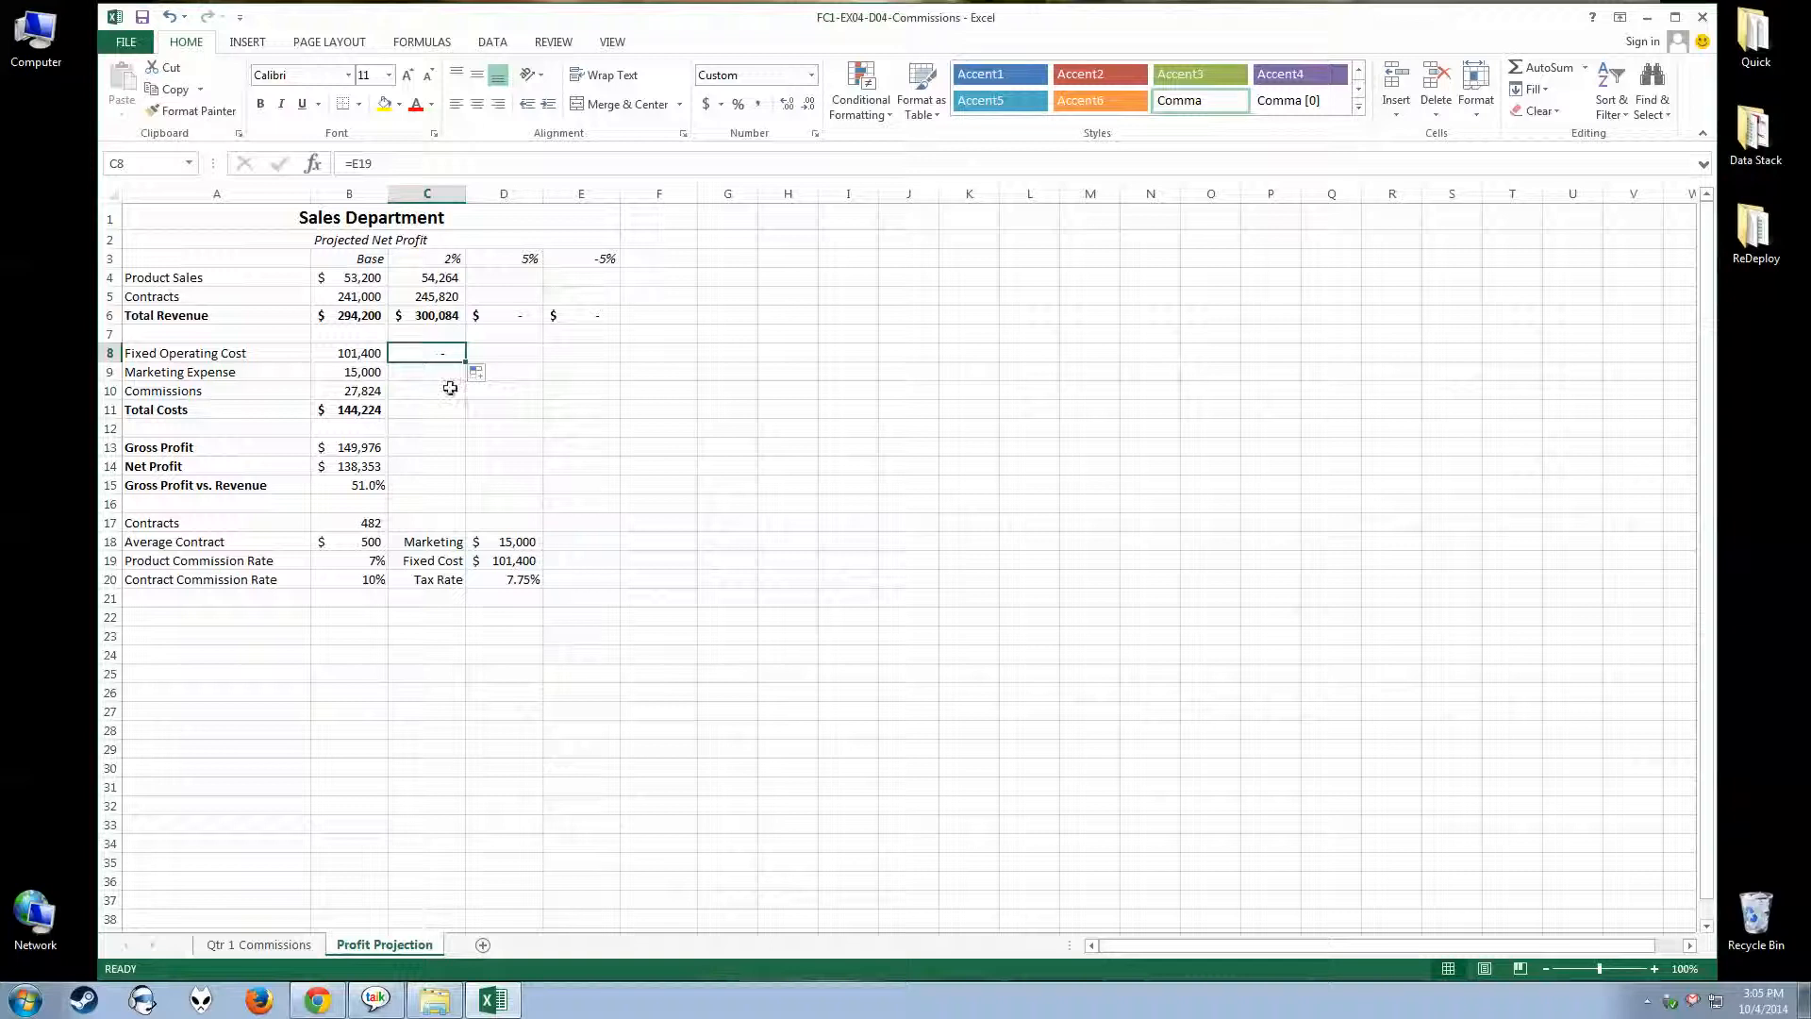
# Enter 100% in E19 beside the Fixed Cost value to test C8's relative reference, and clear the test entry
pyautogui.click(516, 561)
pyautogui.click(571, 562)
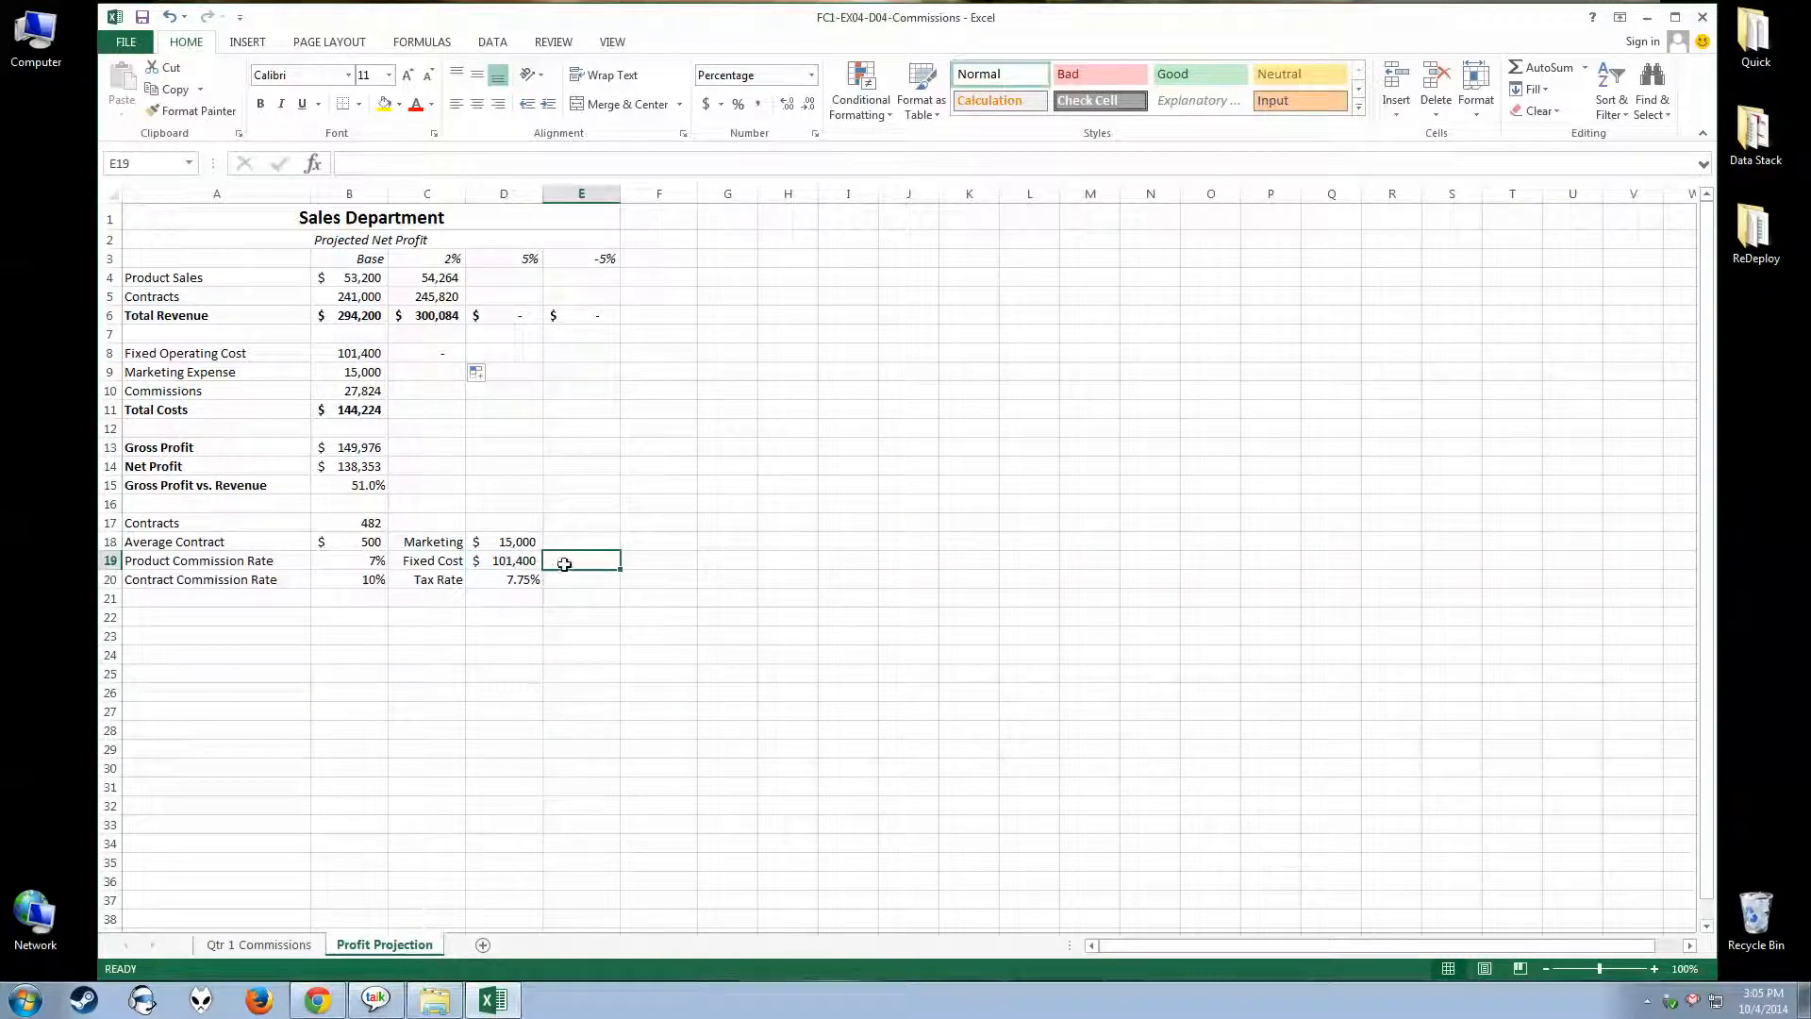
pyautogui.write('100')
pyautogui.press('Return')
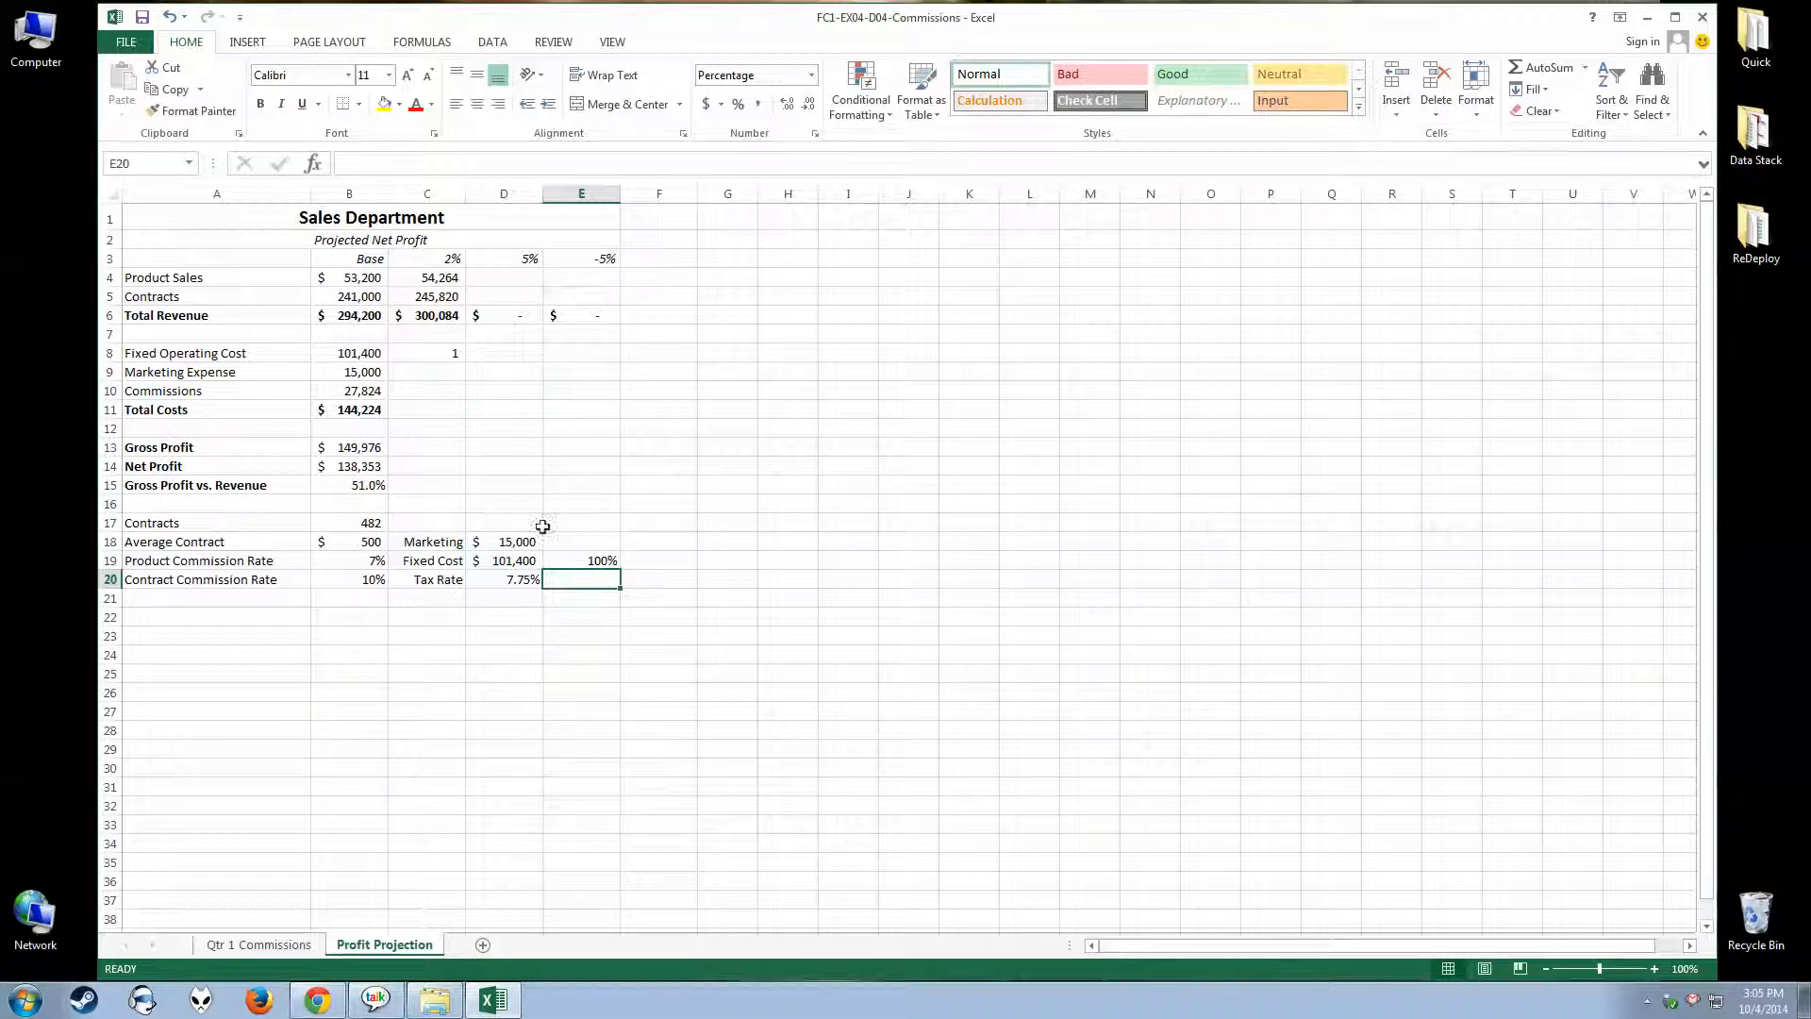
pyautogui.click(581, 563)
pyautogui.press('Delete')
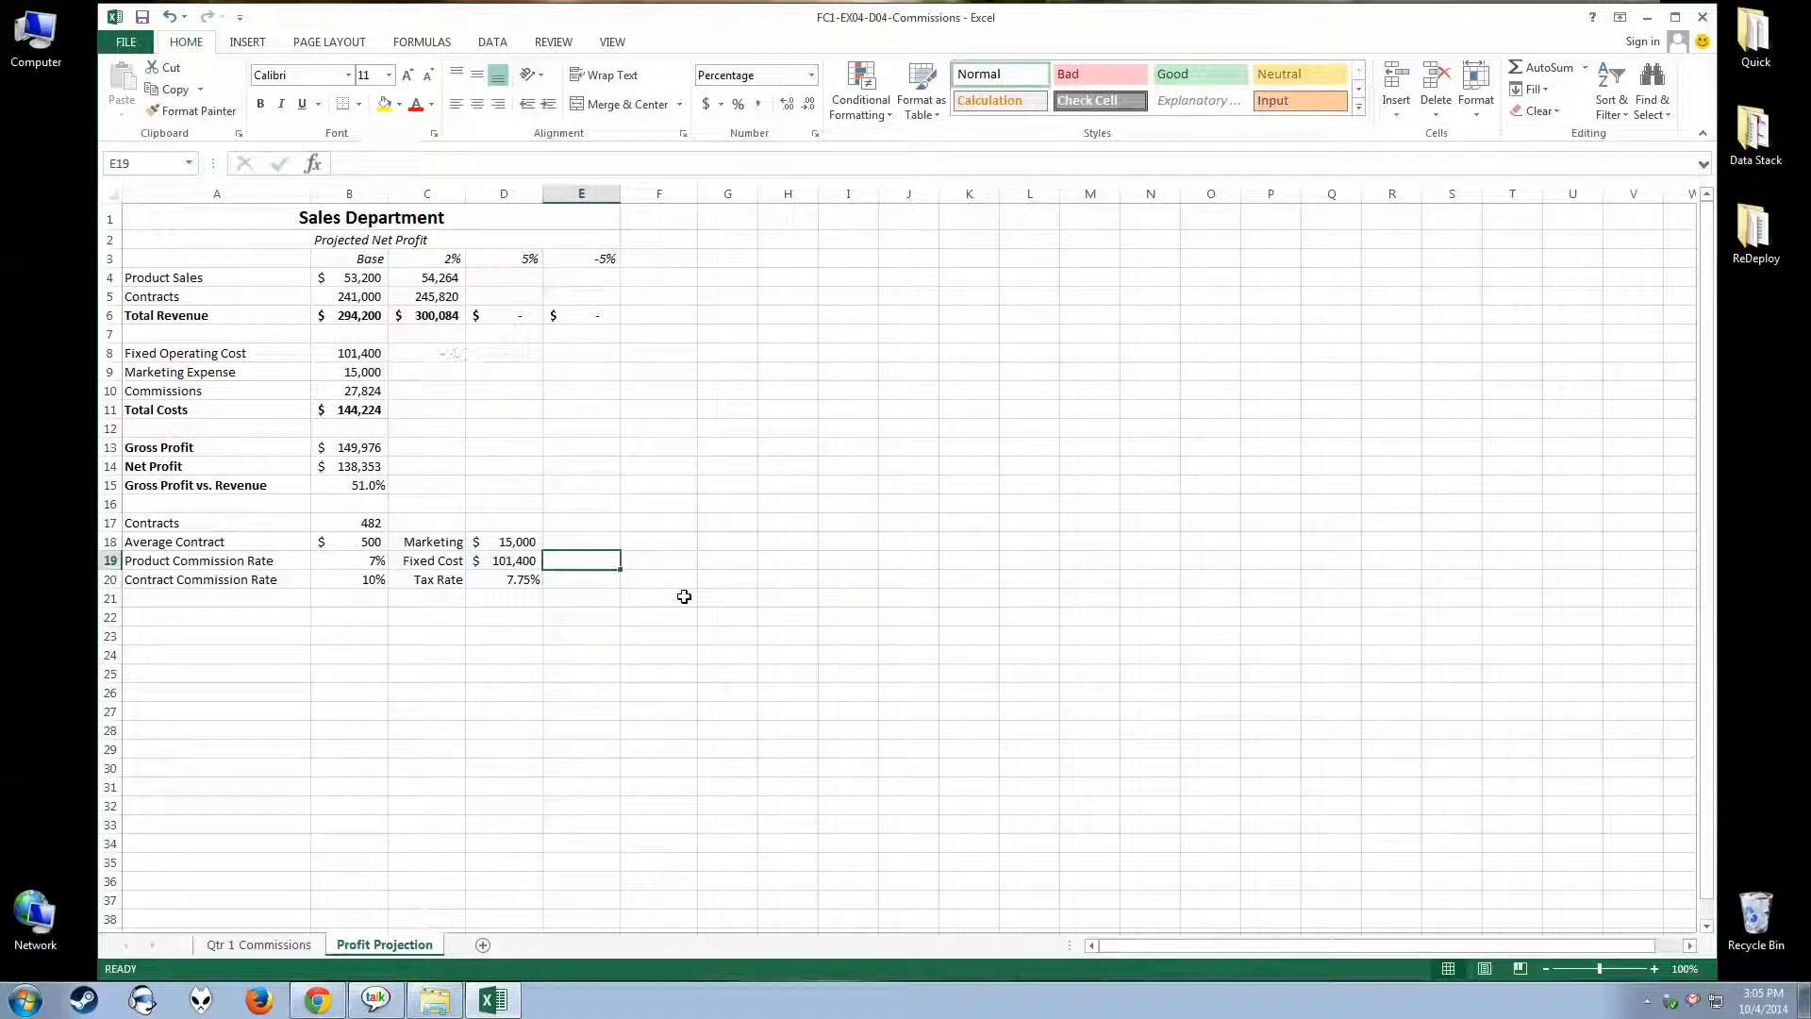
# Change the Fixed Operating Cost formula in B8 to the absolute reference =$D$19
pyautogui.click(433, 354)
pyautogui.click(343, 354)
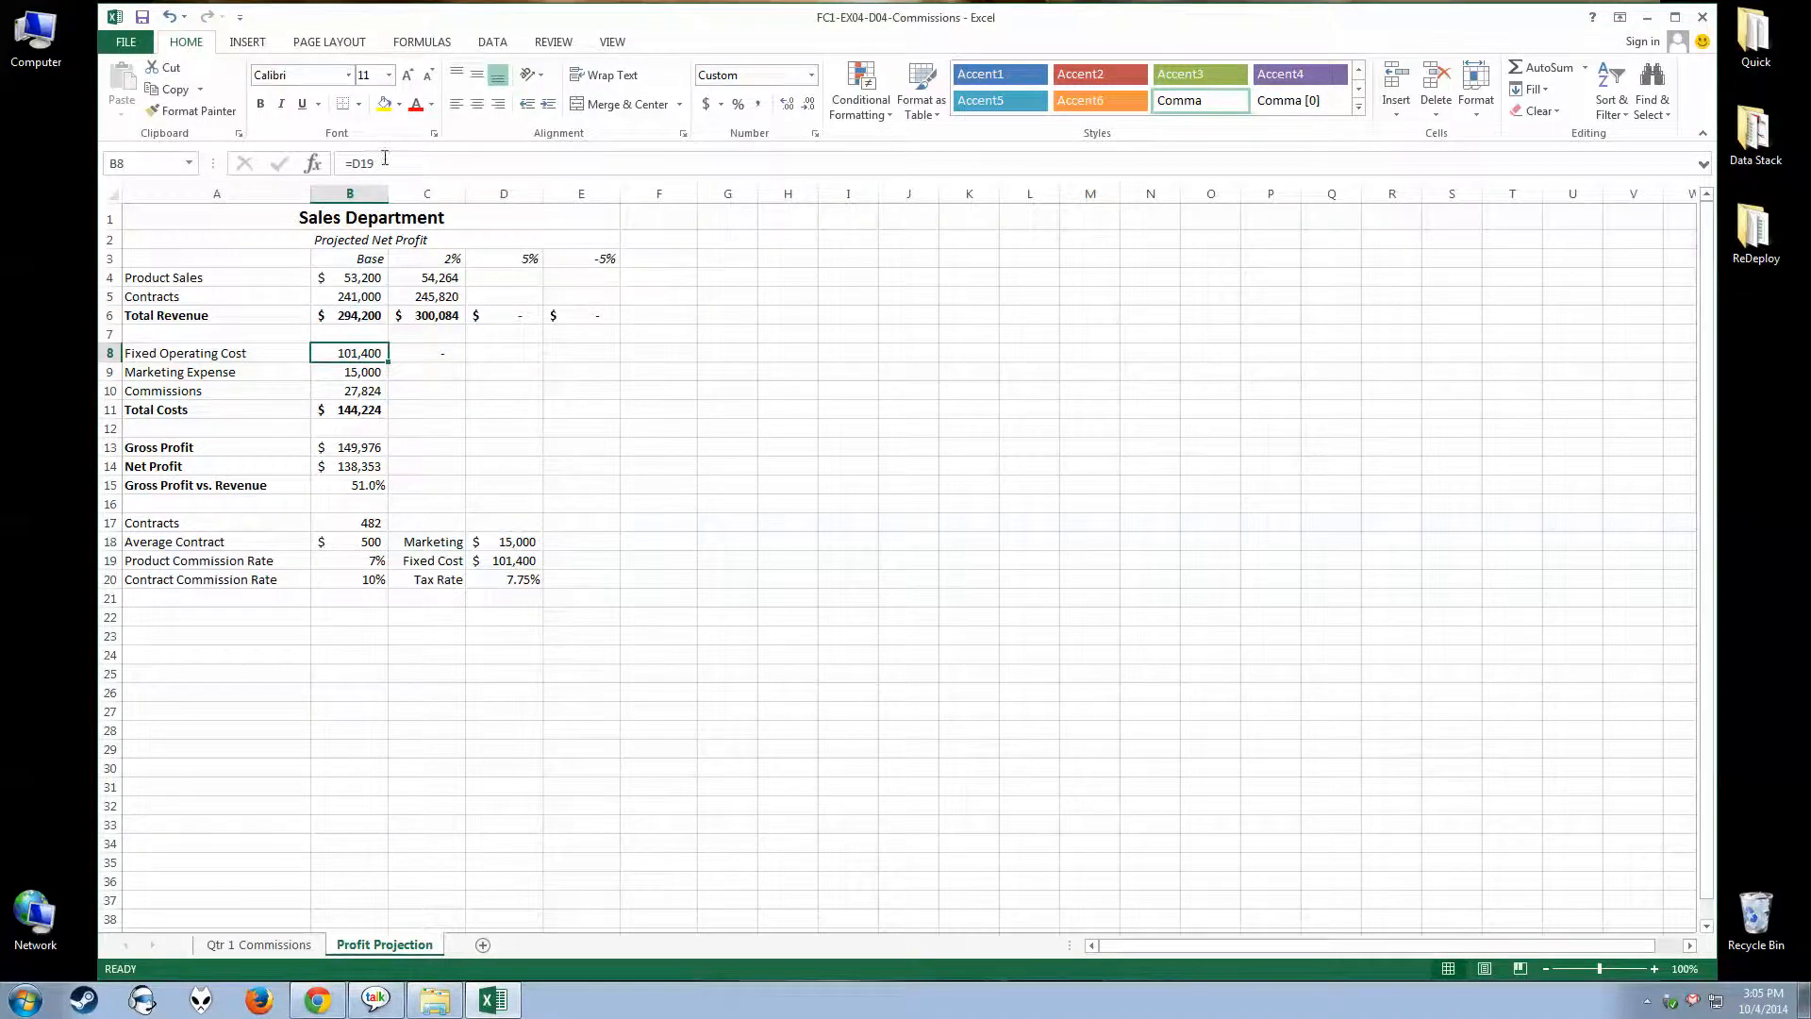
pyautogui.press('F2')
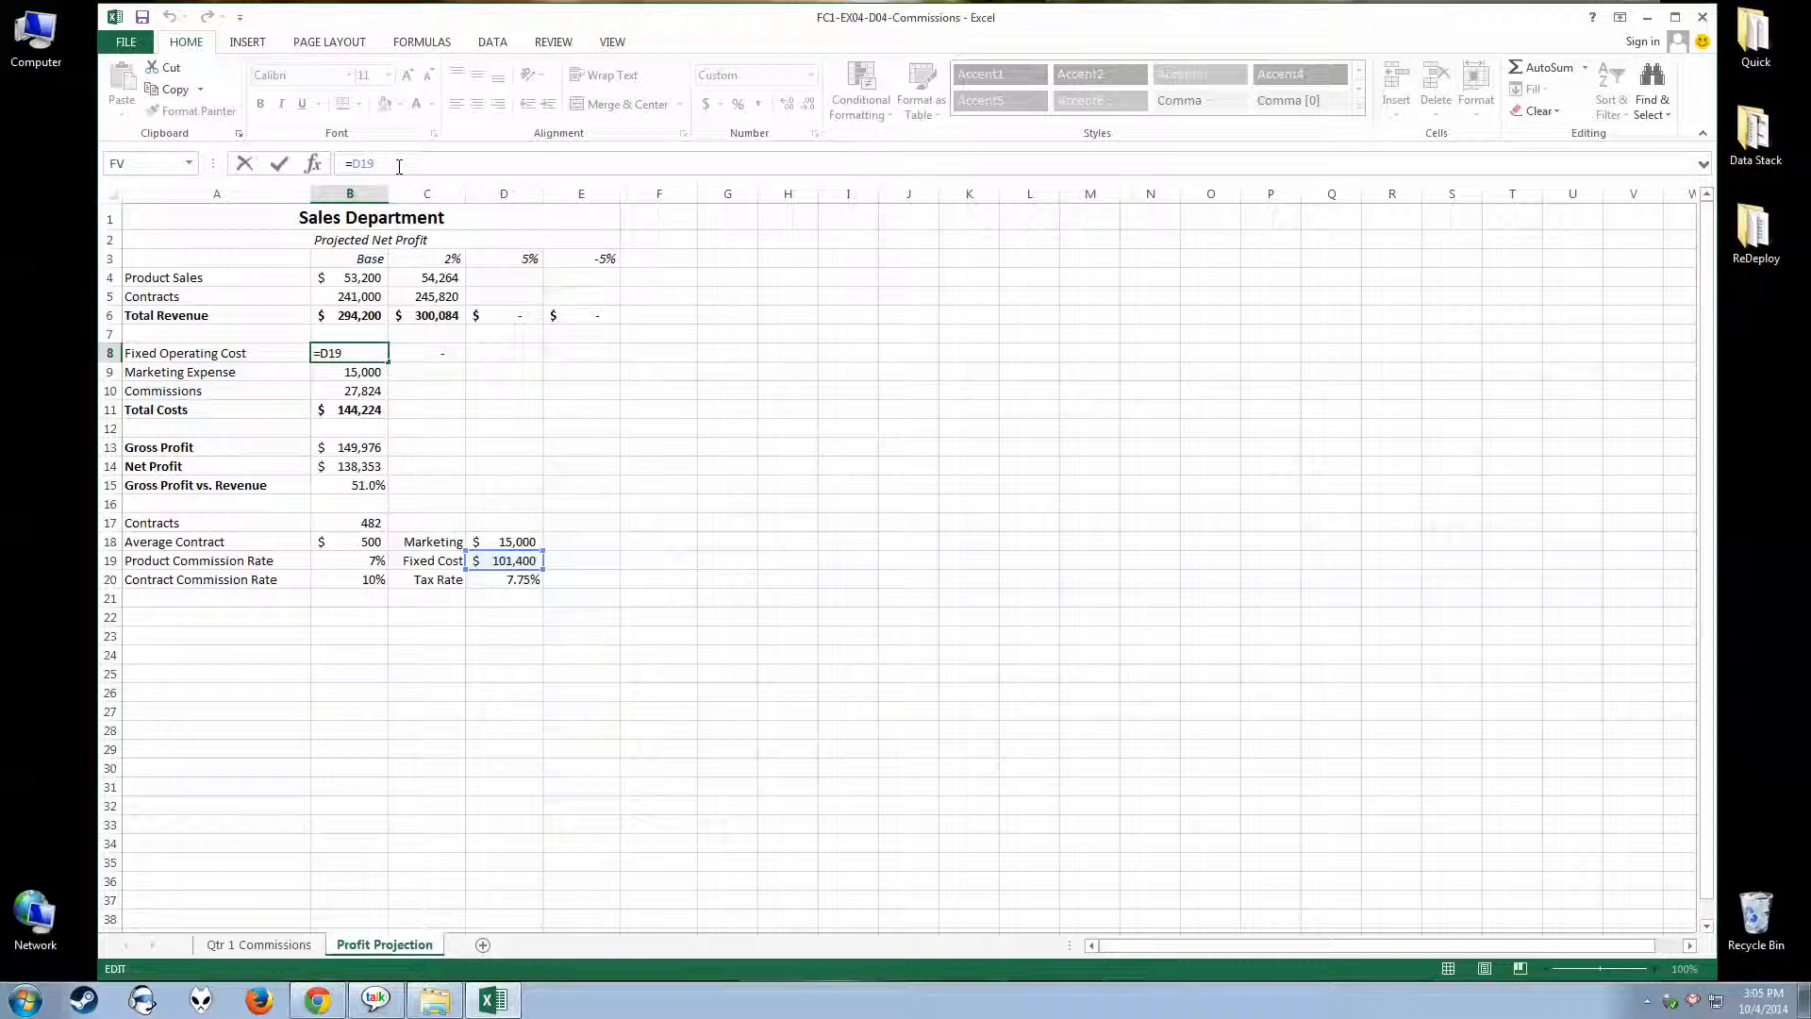
pyautogui.moveTo(399, 167); pyautogui.dragTo(354, 165)
pyautogui.press('F4')
pyautogui.click(486, 391)
pyautogui.click(339, 353)
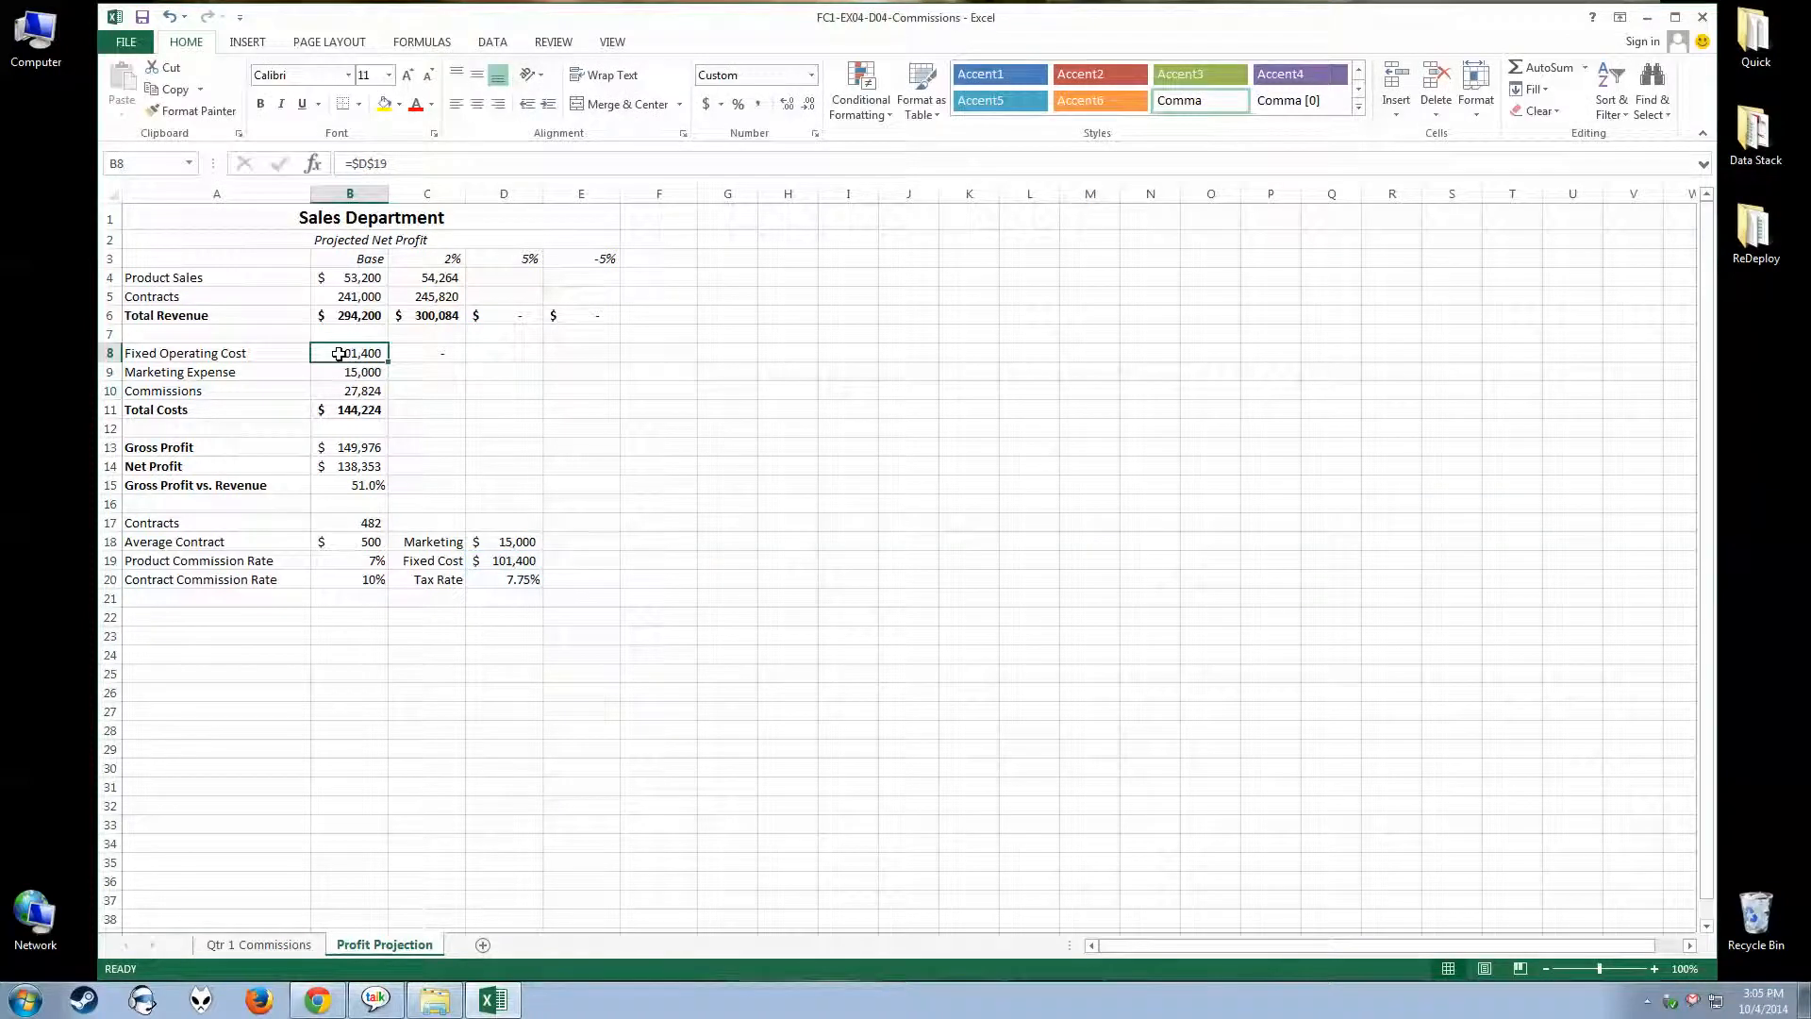
# Fill the absolute Fixed Operating Cost formula from B8 across to E8, and clear the copies in C8:E8
pyautogui.moveTo(387, 363); pyautogui.dragTo(586, 361)
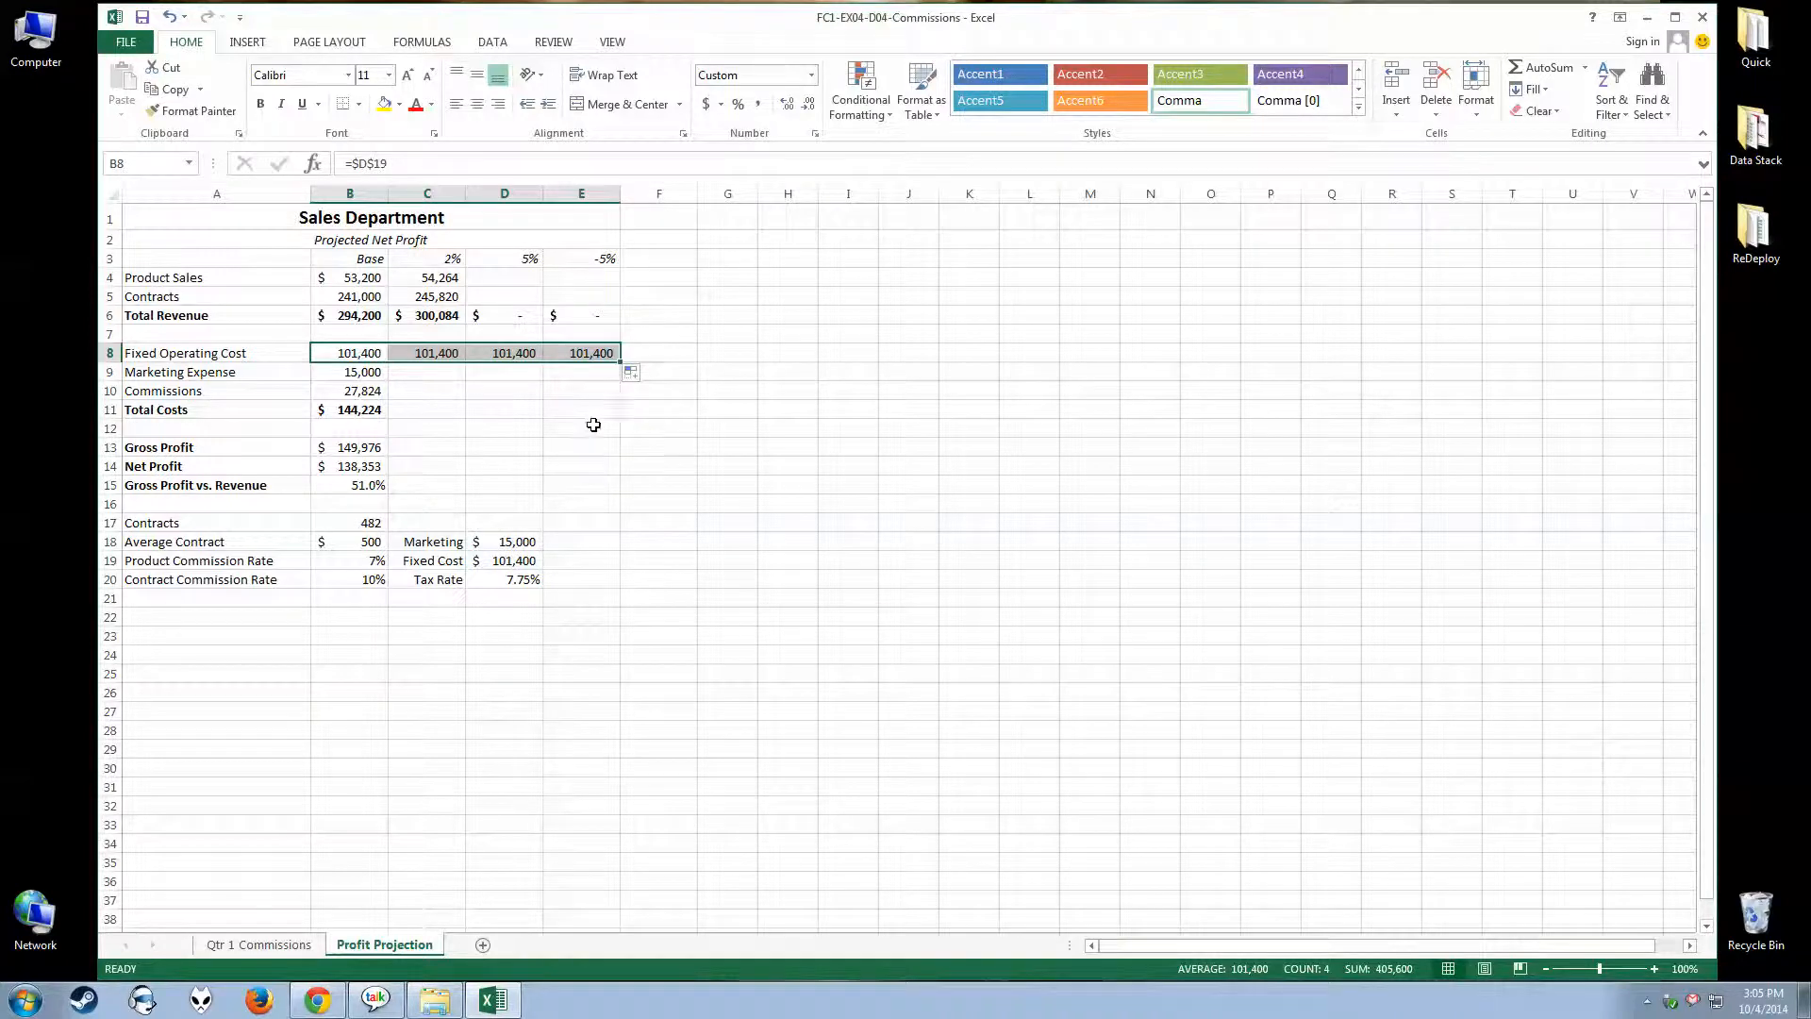
pyautogui.moveTo(439, 354); pyautogui.dragTo(586, 352)
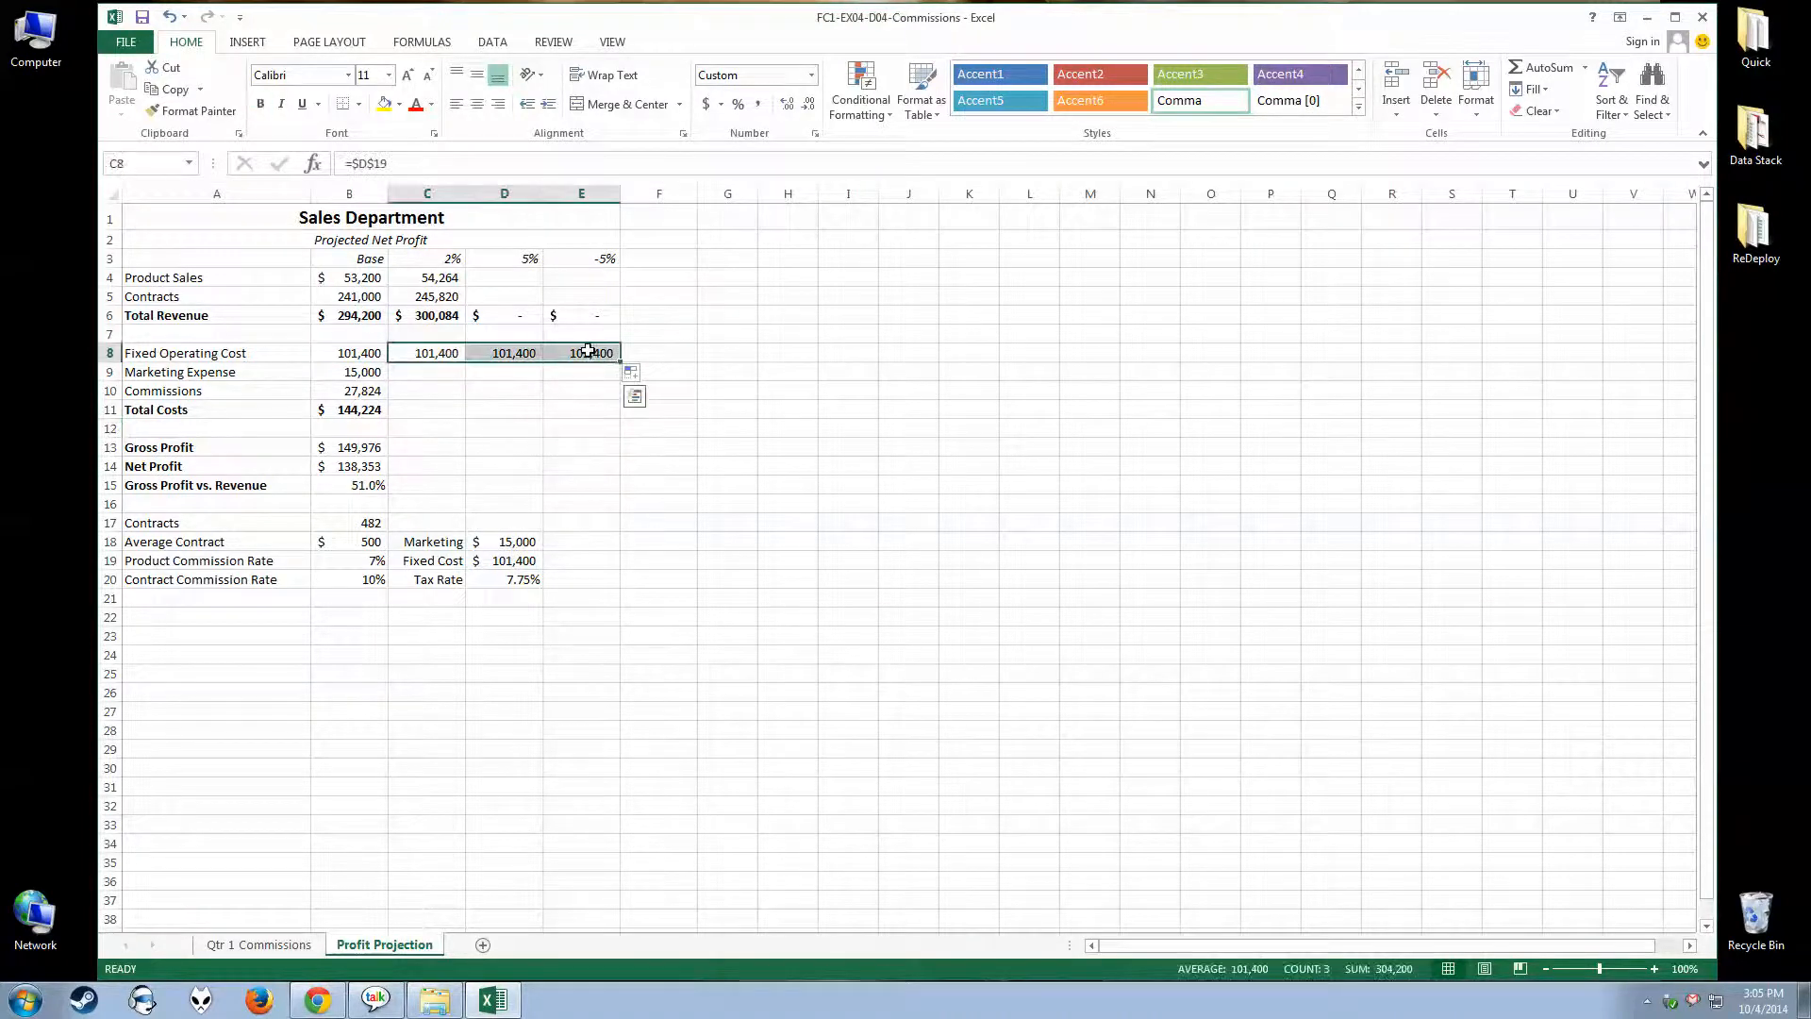
pyautogui.press('Delete')
pyautogui.click(567, 431)
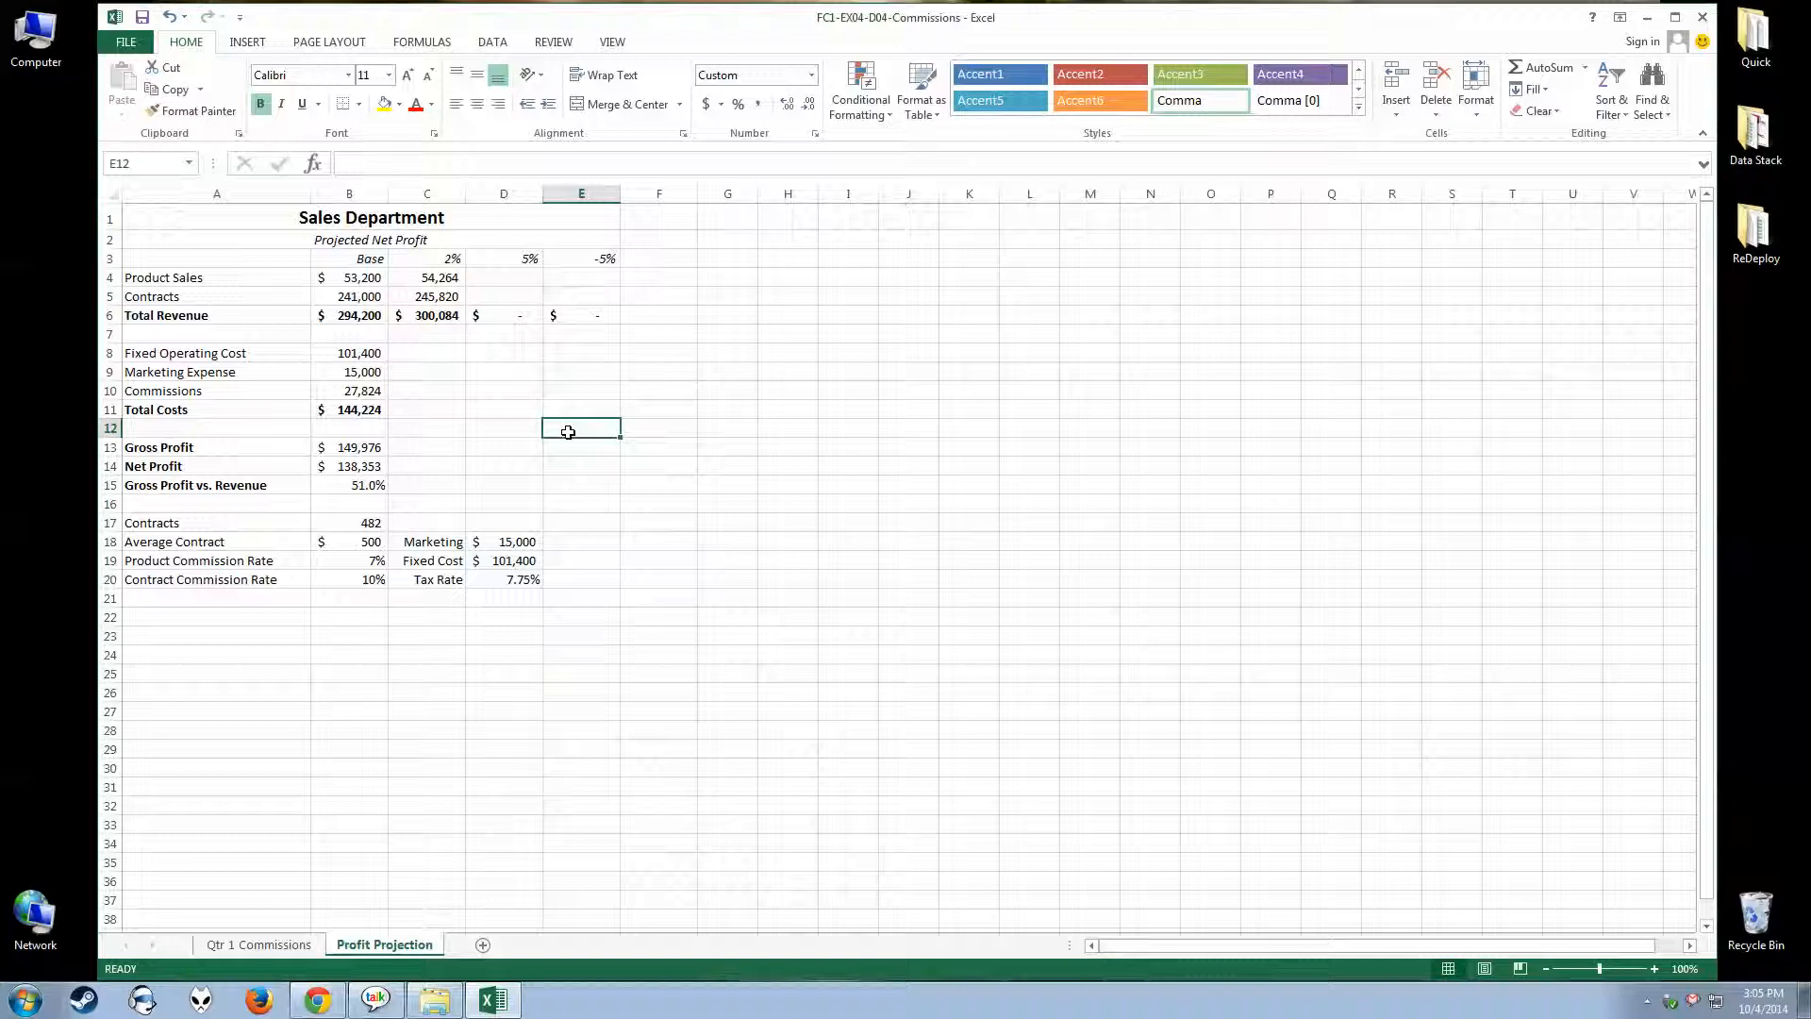
# Examine the Total Revenue SUM formula in C6, including its function arguments, and cancel without changing the formula
pyautogui.doubleClick(412, 315)
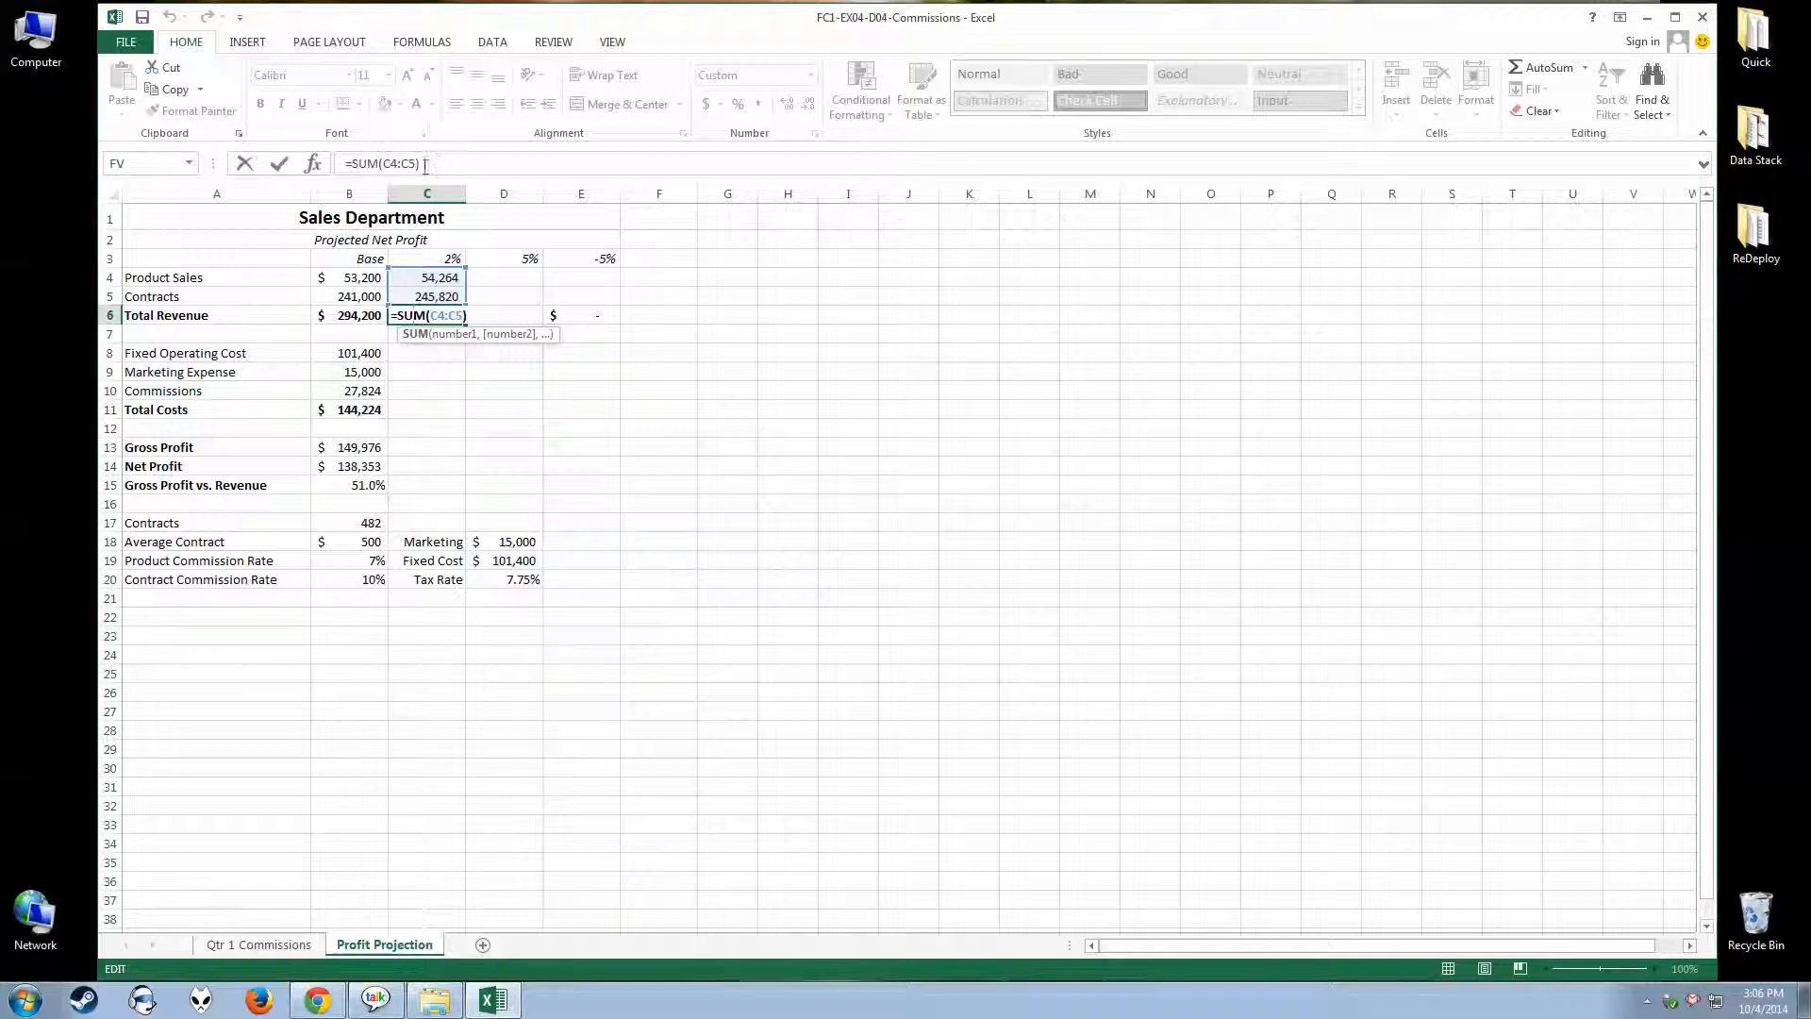
pyautogui.click(432, 316)
pyautogui.click(415, 316)
pyautogui.press('Left')
pyautogui.press('Left')
pyautogui.press('Left')
pyautogui.press('Left')
pyautogui.press('Left')
pyautogui.click(313, 166)
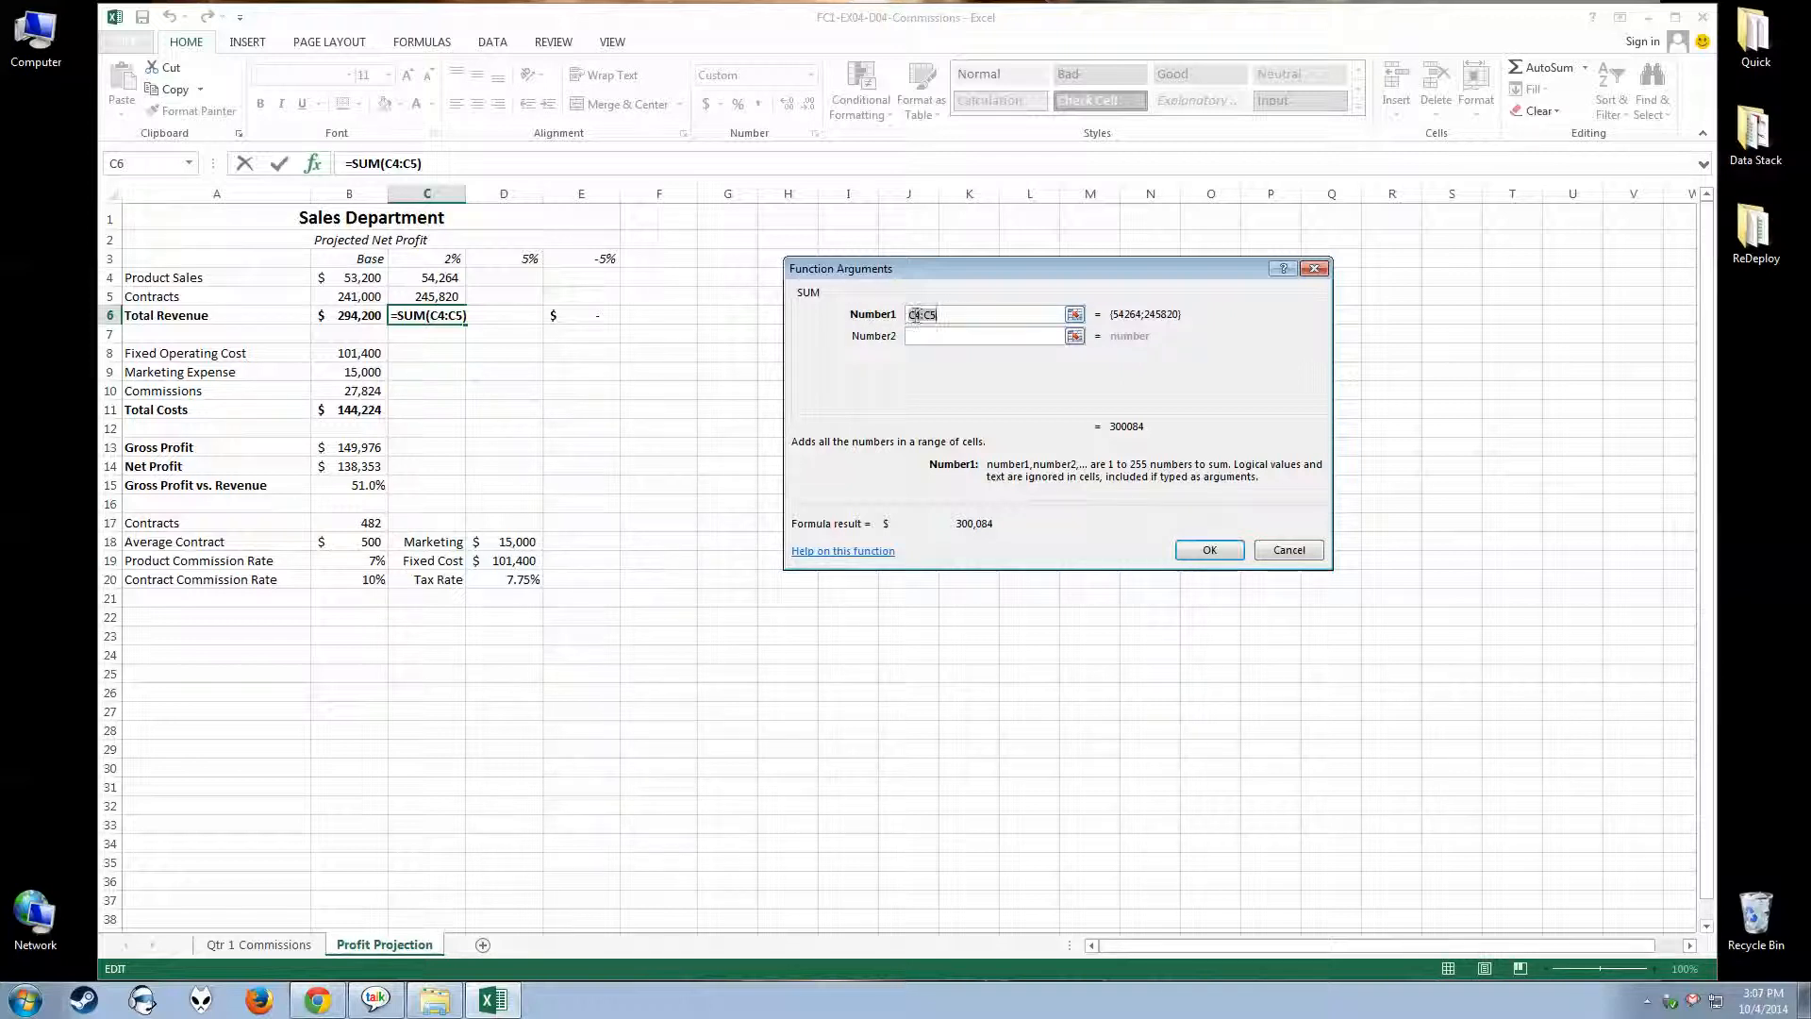
pyautogui.click(1289, 557)
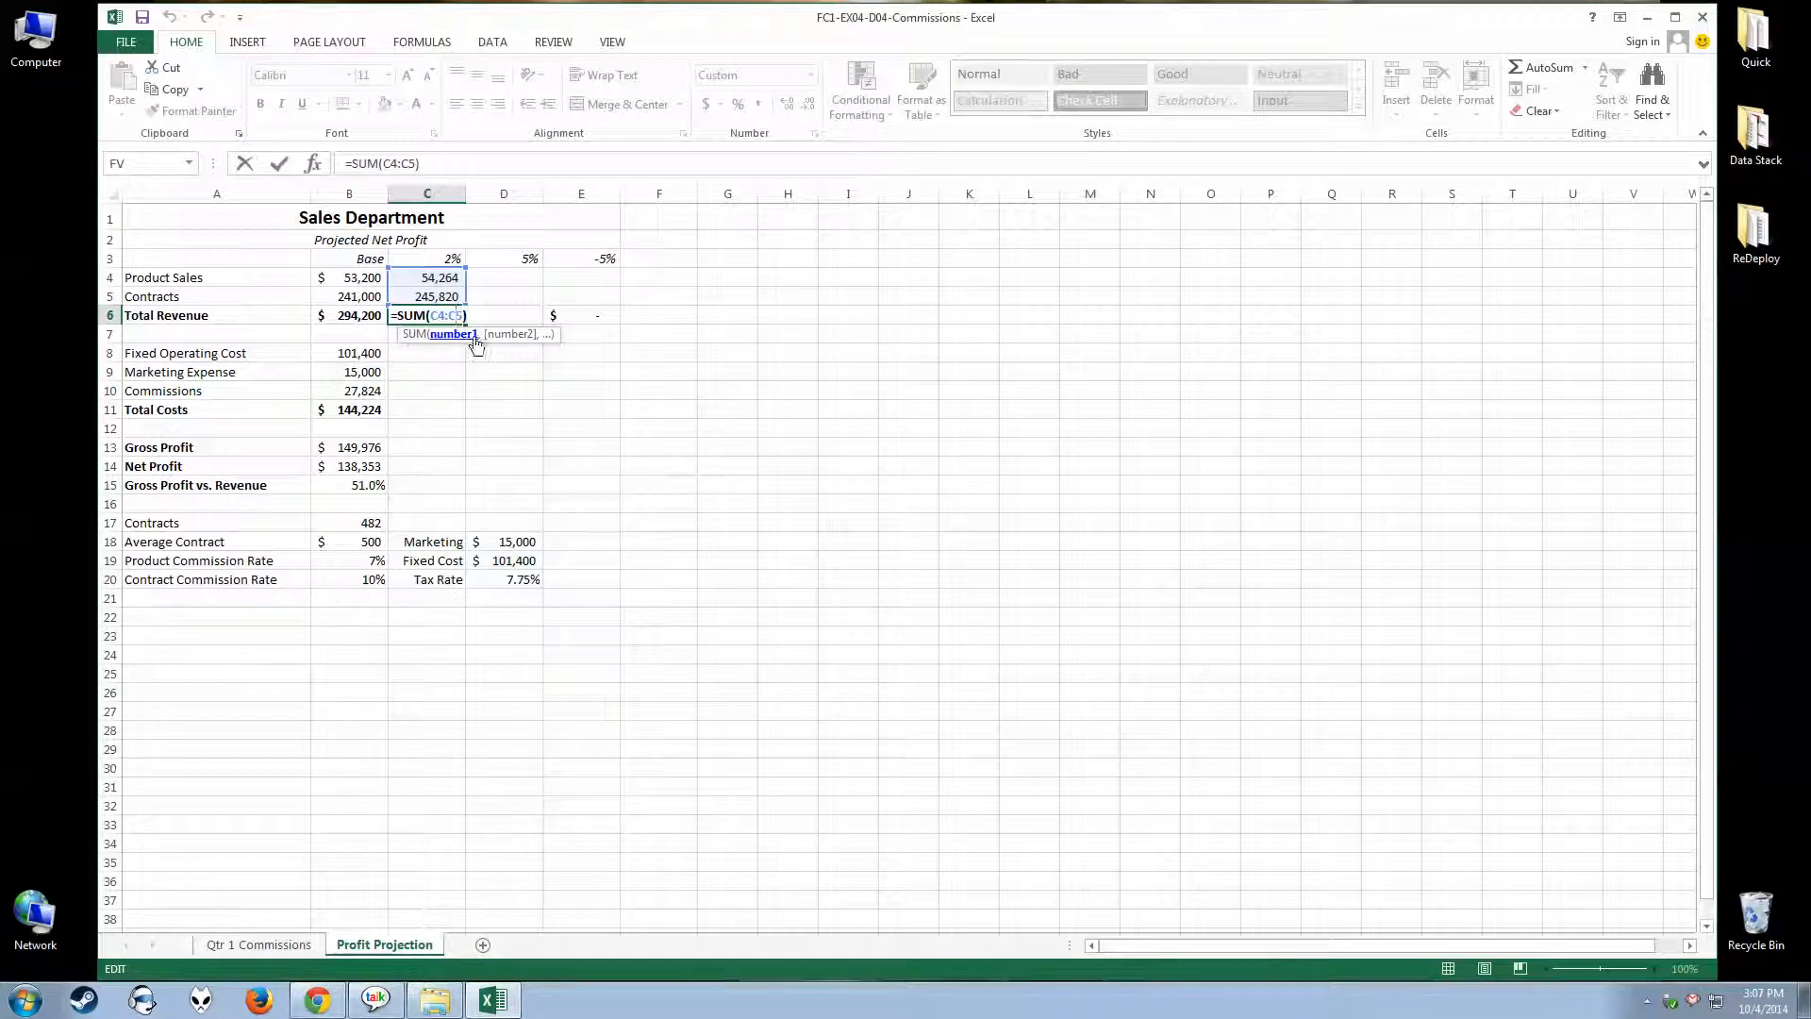
pyautogui.click(471, 336)
pyautogui.click(312, 164)
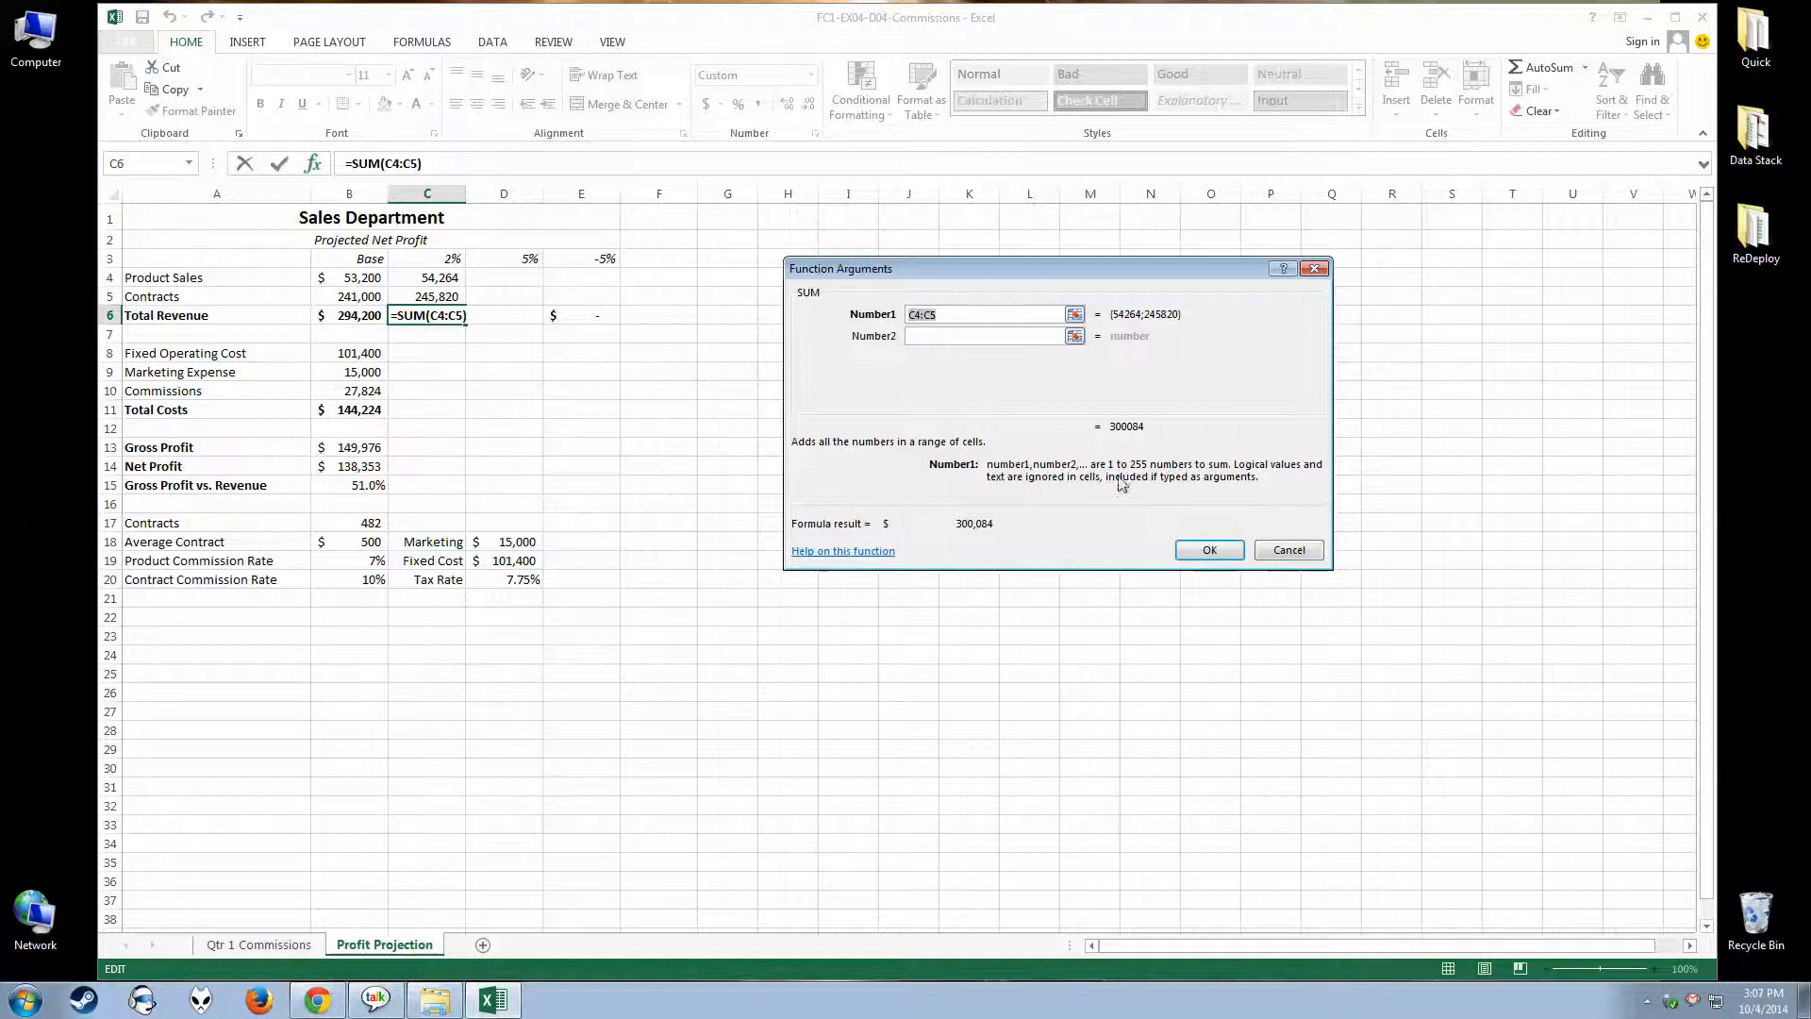
pyautogui.click(1281, 550)
# Change the Total Revenue formula in C6 to =SUM(C4:C6) to demonstrate a circular reference
pyautogui.doubleClick(443, 314)
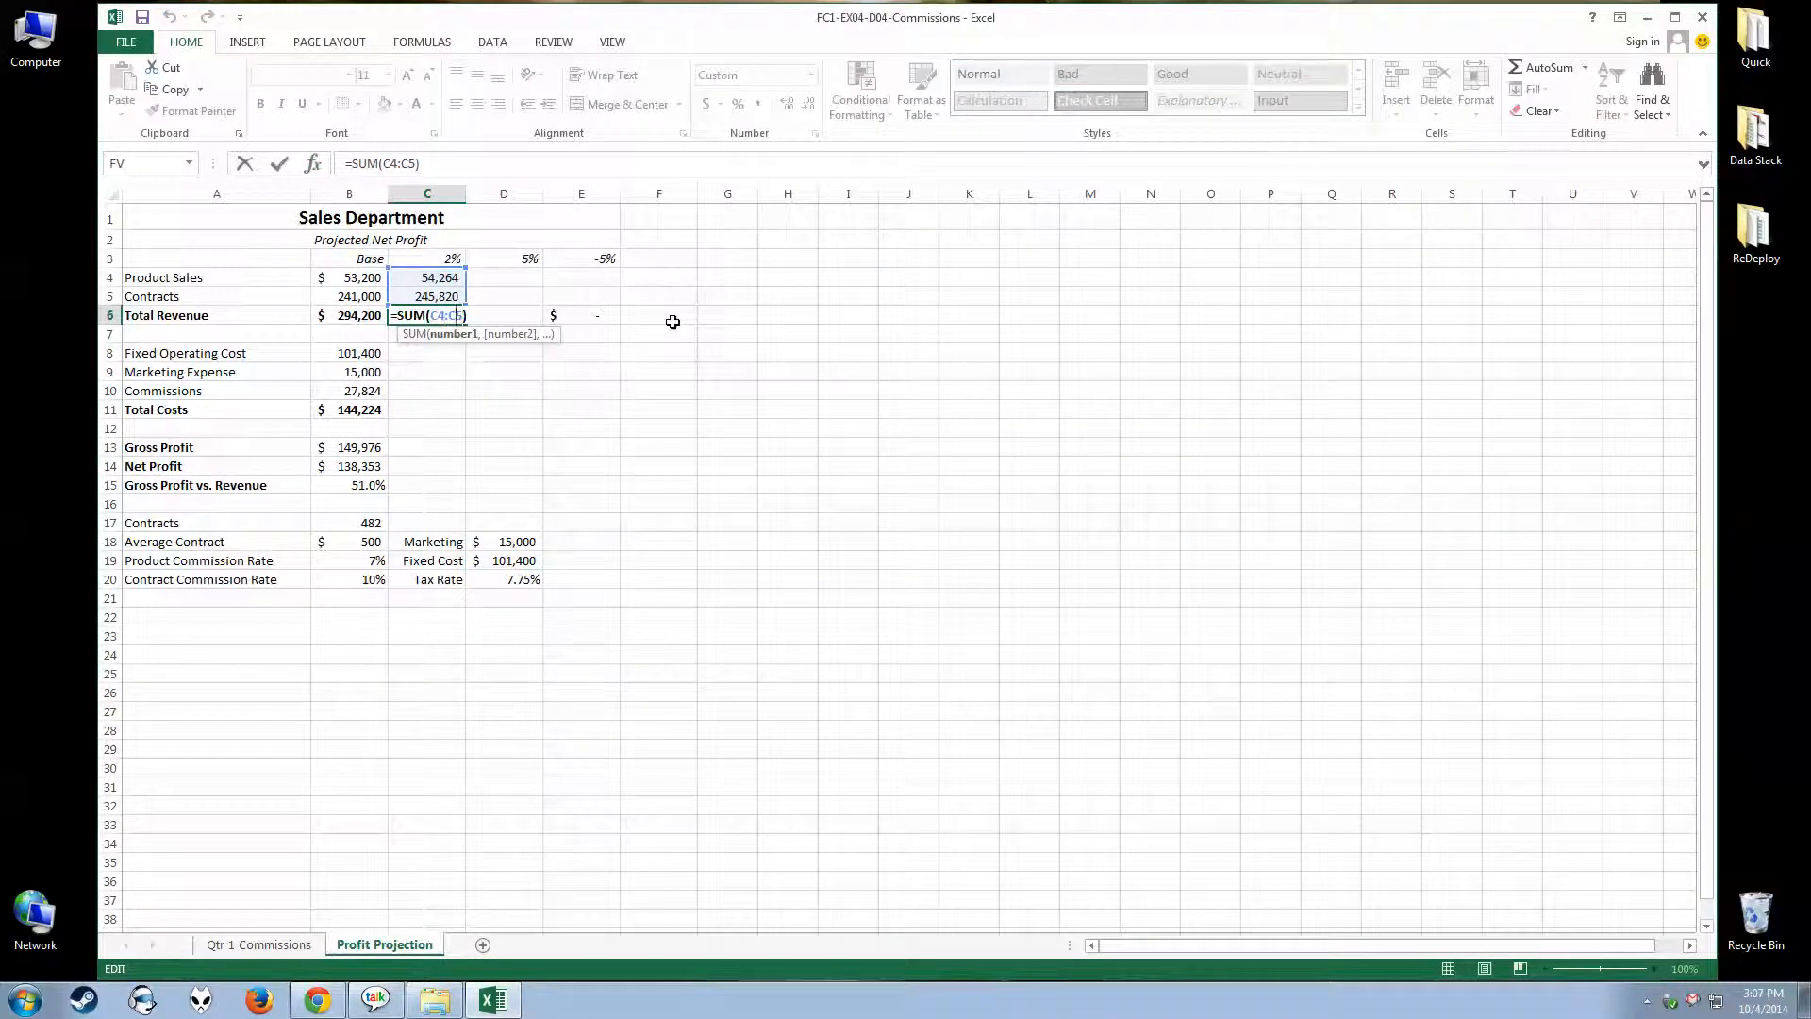
pyautogui.write('6')
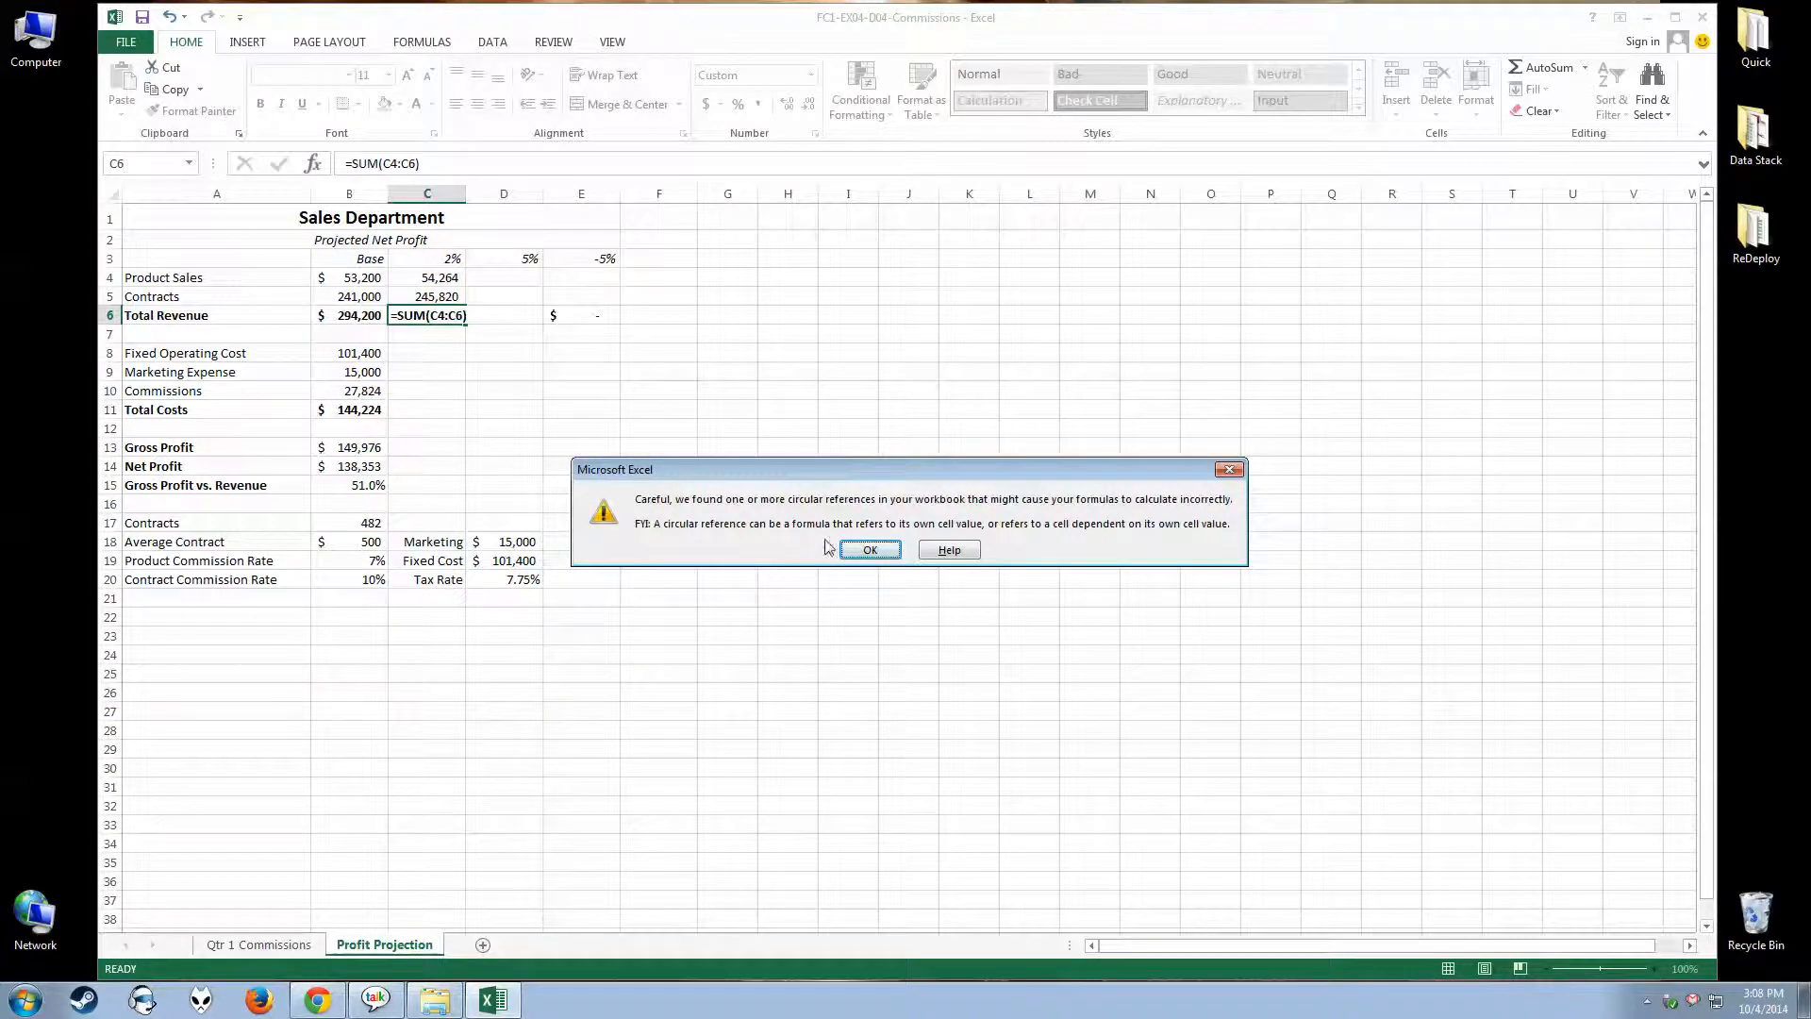
pyautogui.click(863, 547)
# Correct the Total Revenue formula in C6 to =SUM(C4:C5) and reselect the cell
pyautogui.click(434, 315)
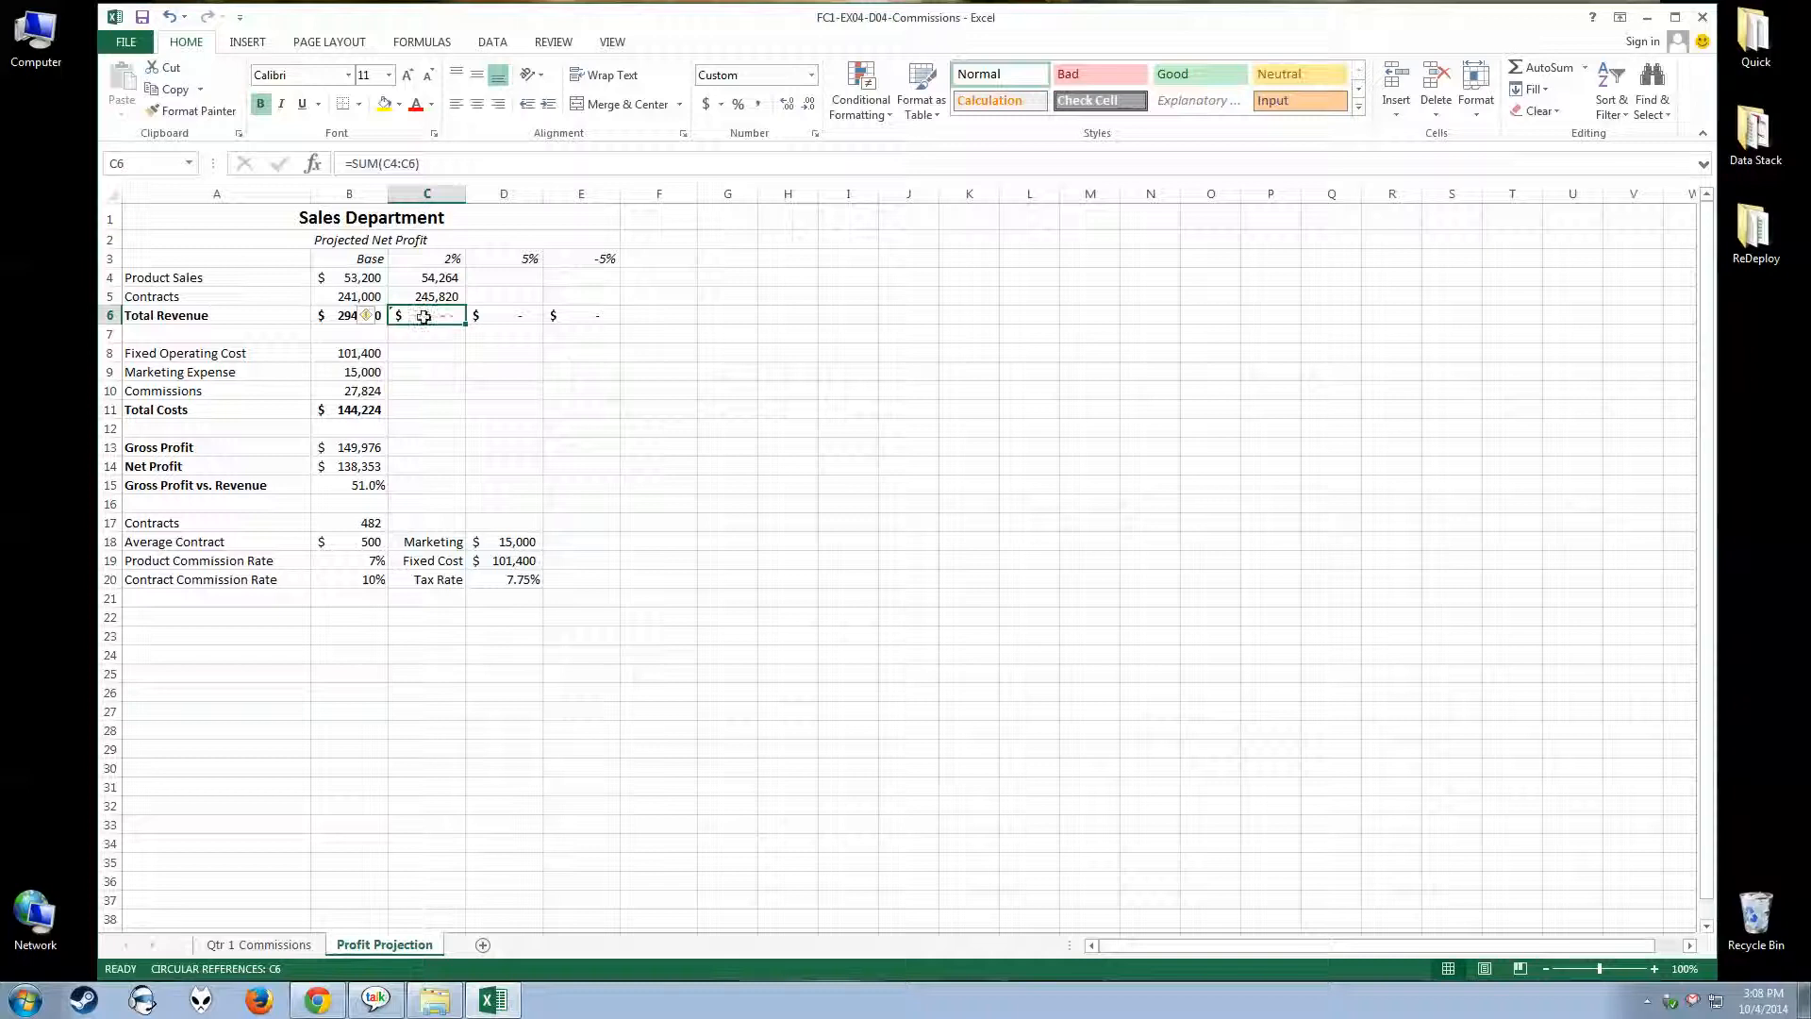
pyautogui.click(424, 165)
pyautogui.click(456, 316)
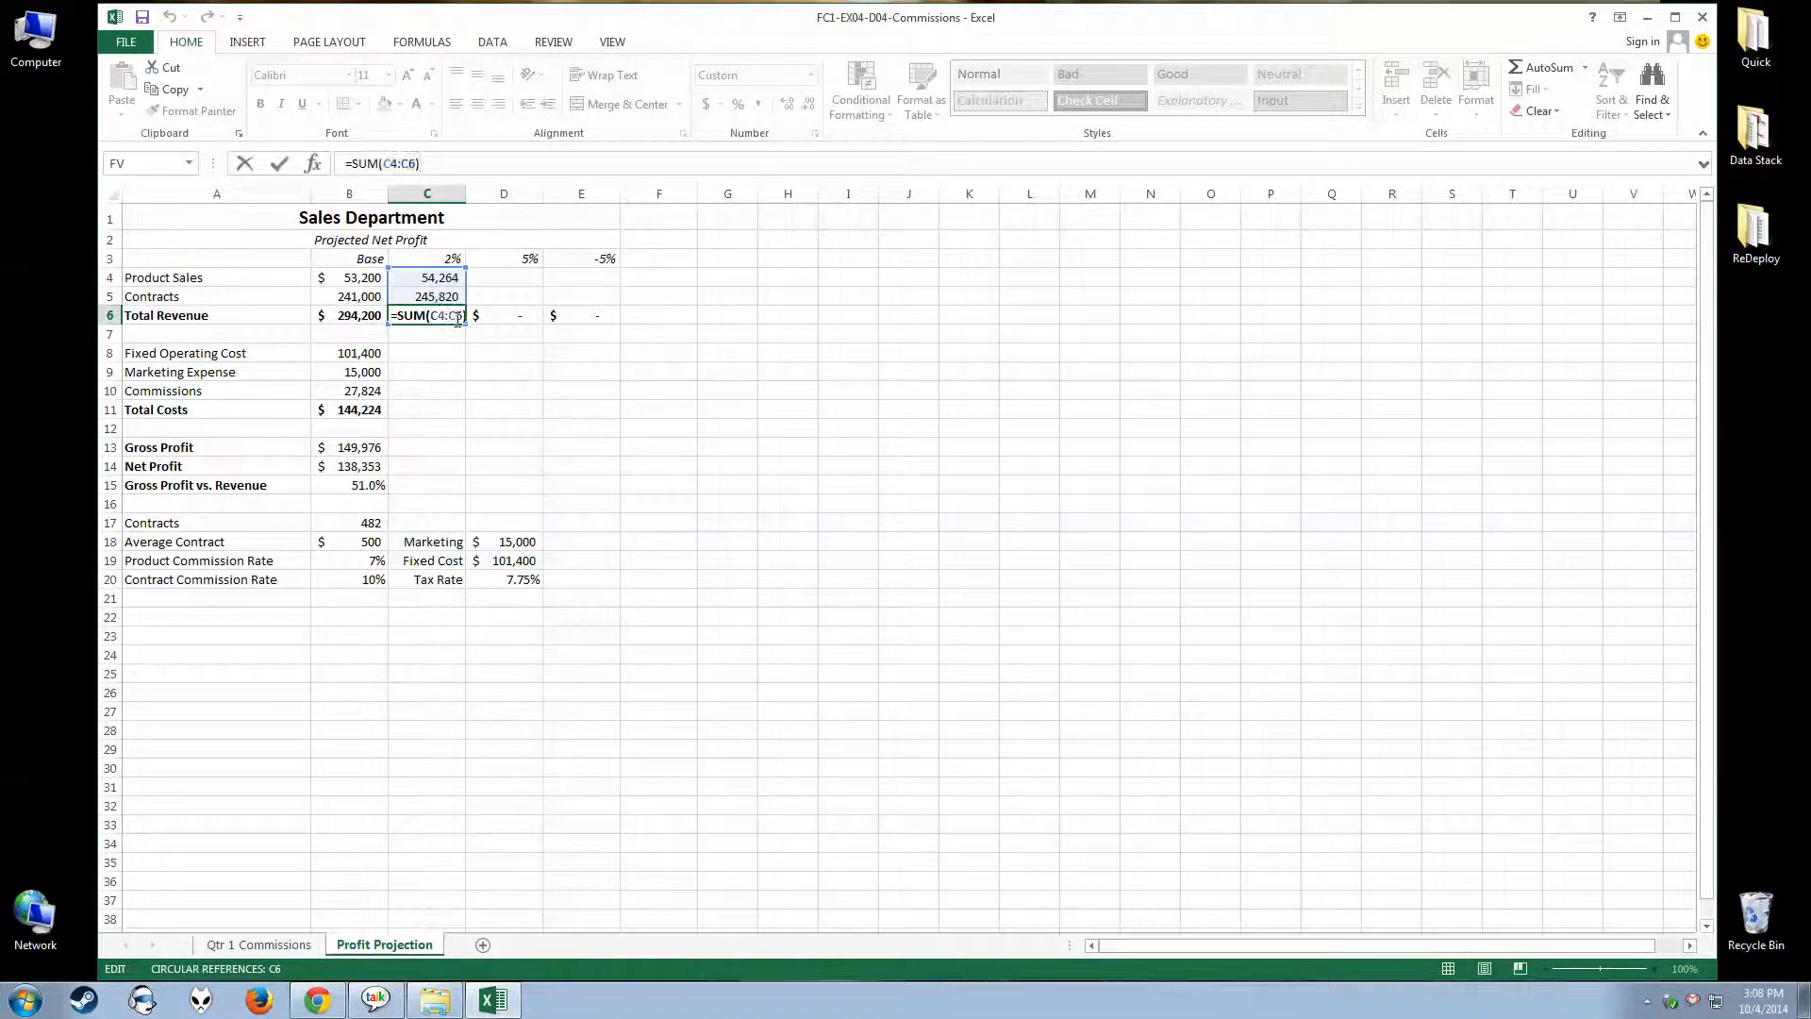
pyautogui.press('BackSpace')
pyautogui.write('5')
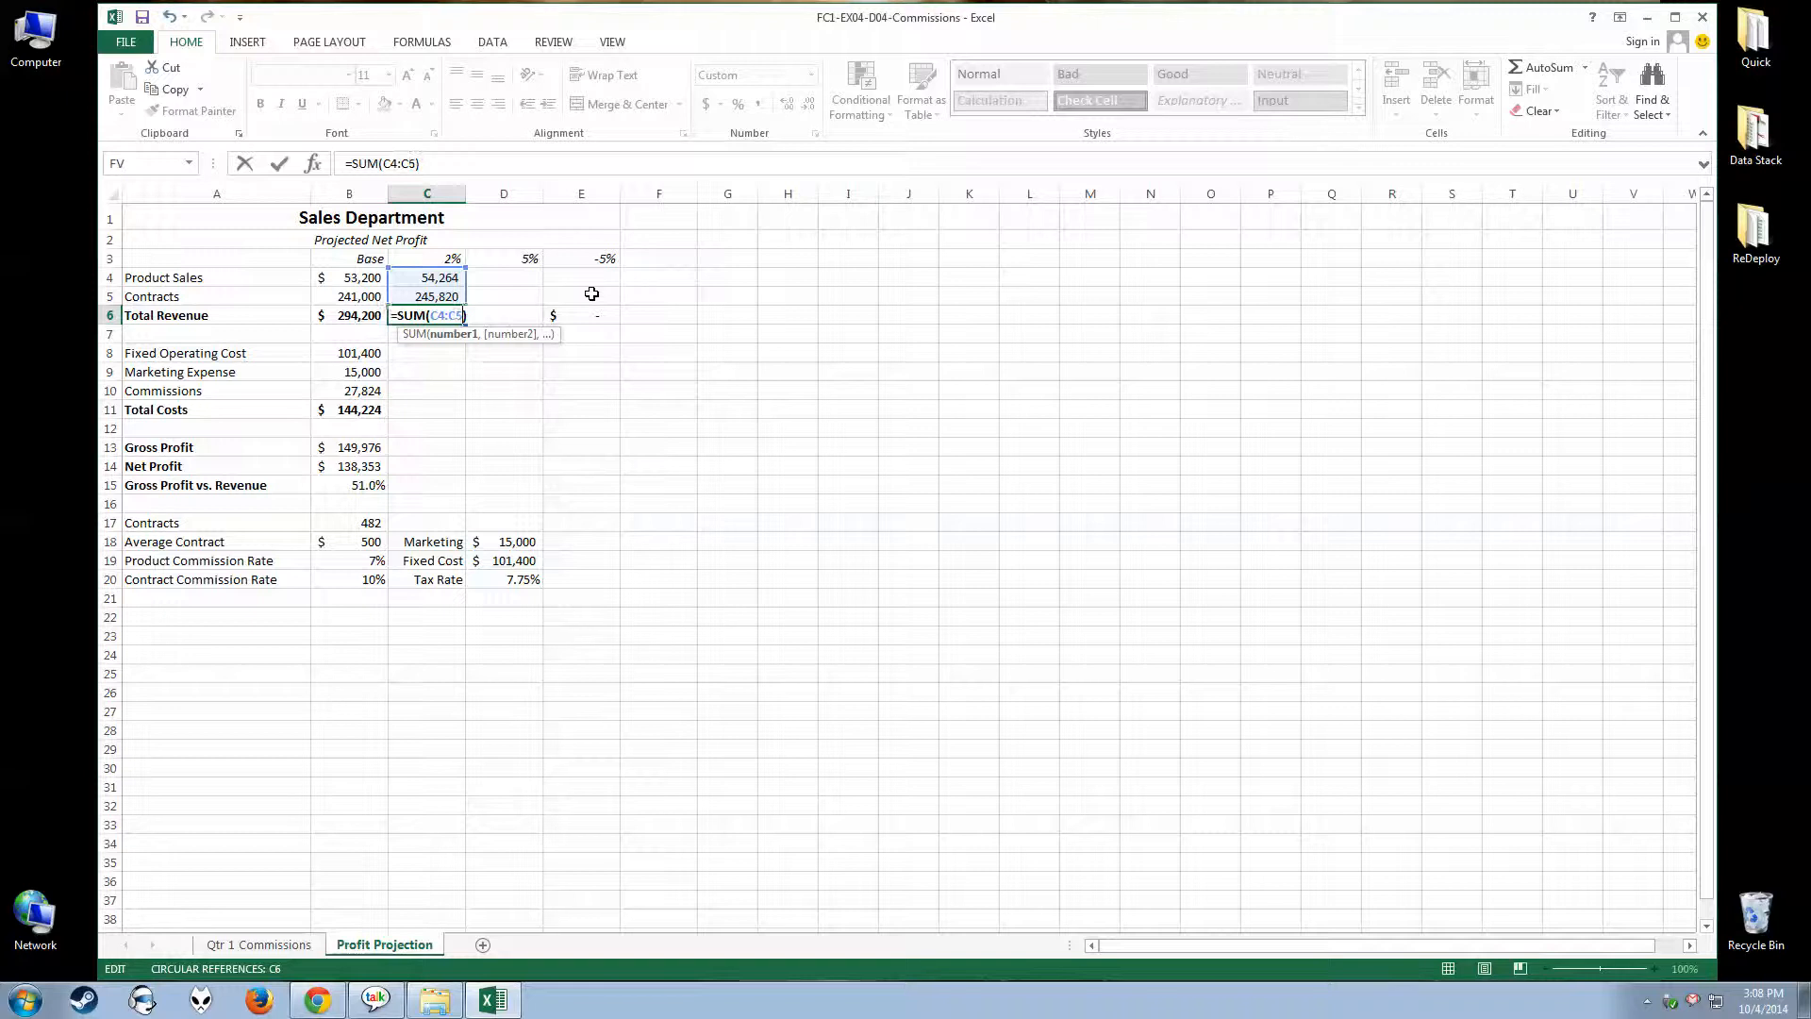
pyautogui.press('Return')
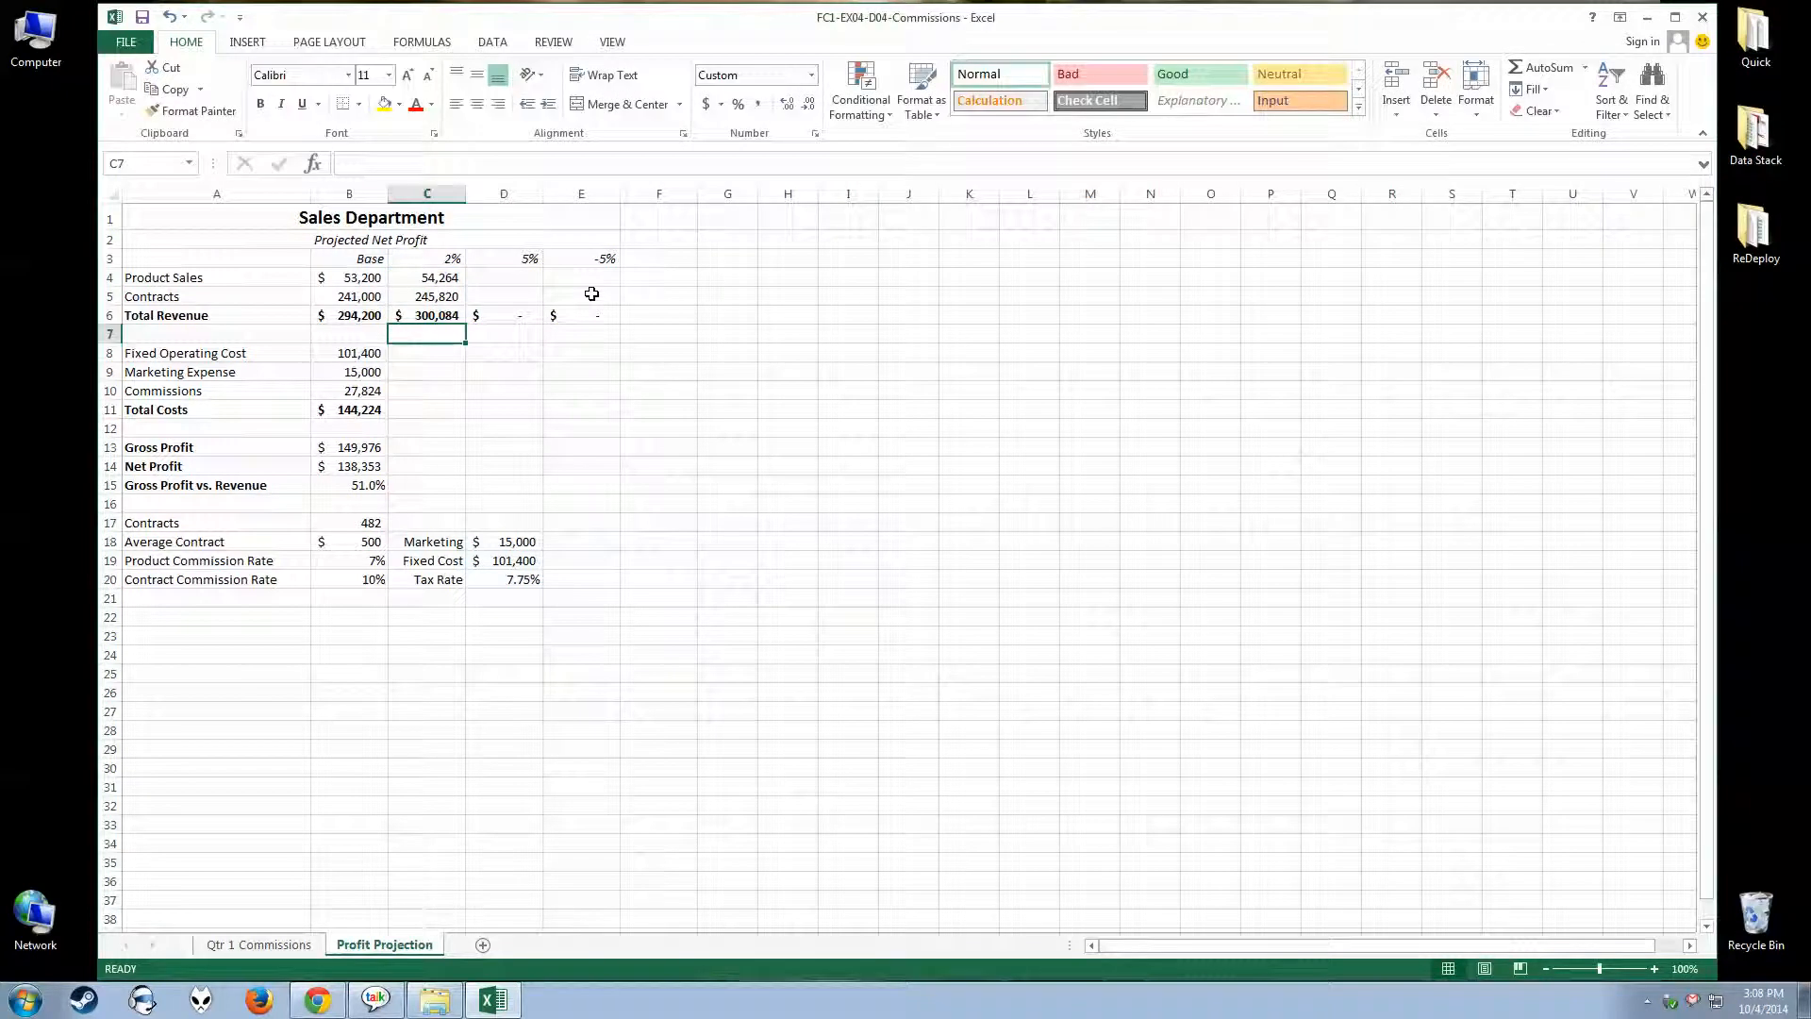
pyautogui.press('Up')
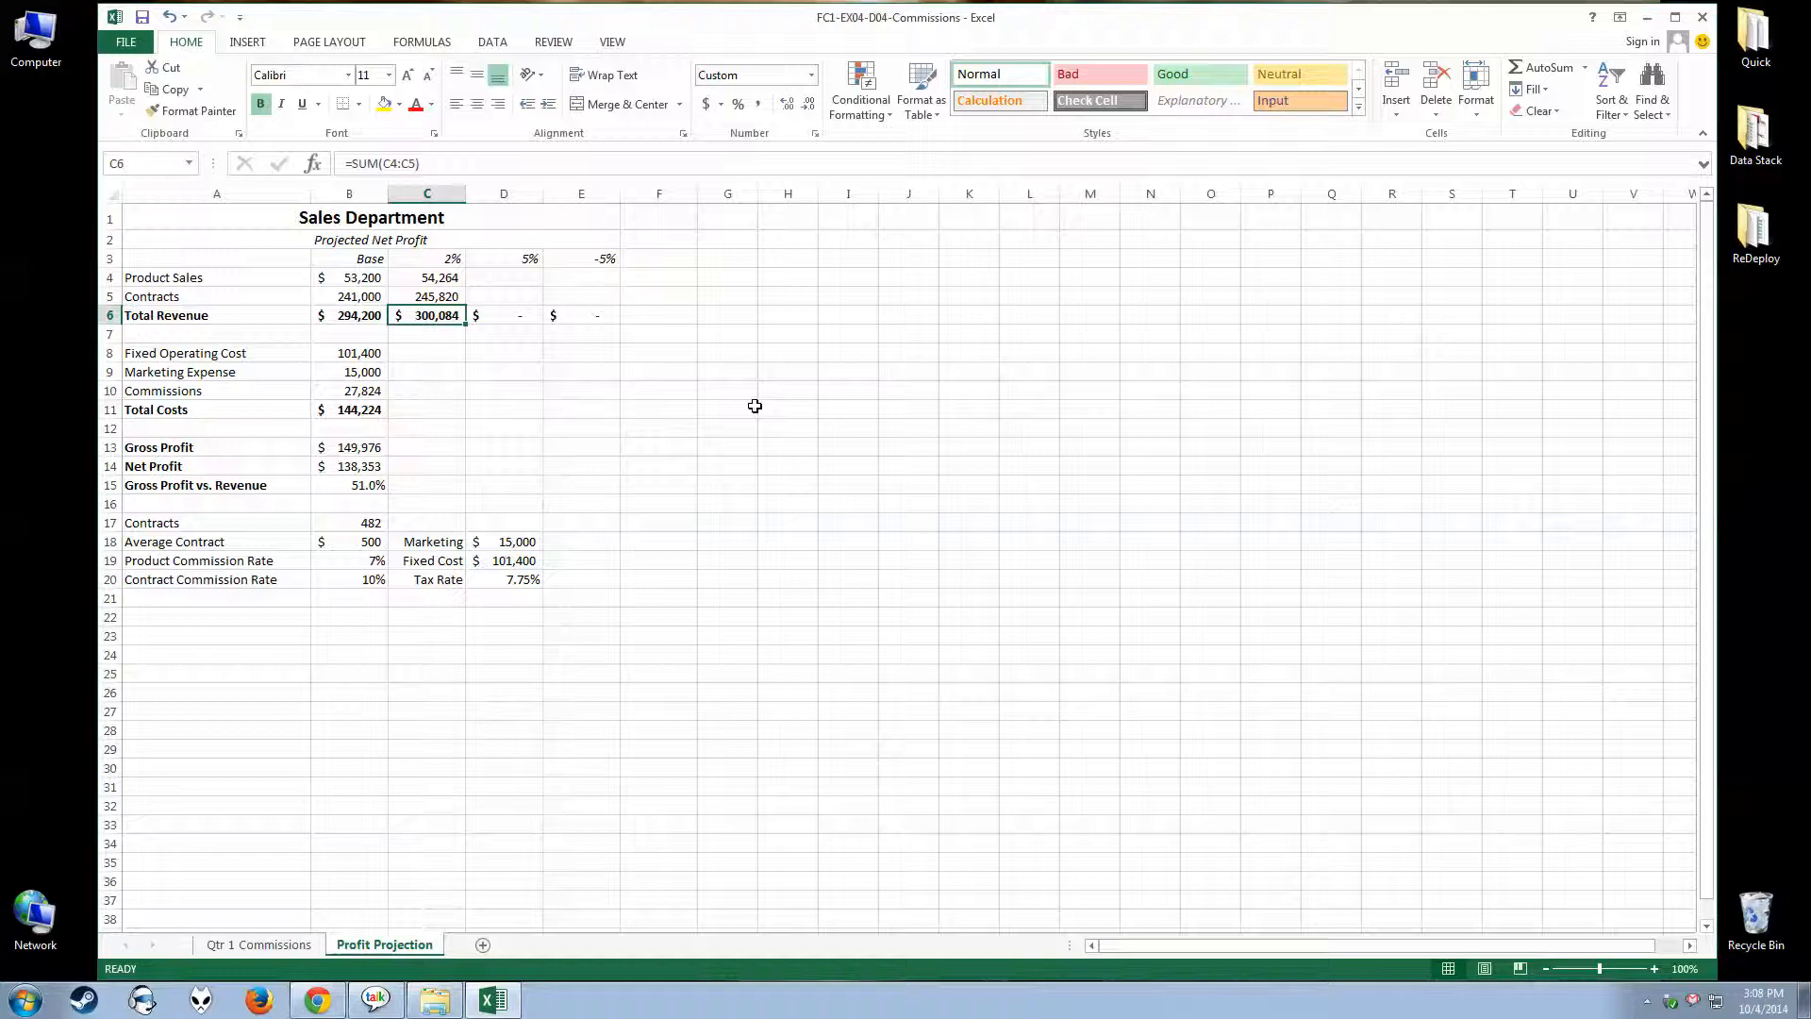
# Copy the Net Profit formula from B14 and paste it into C14
pyautogui.click(367, 469)
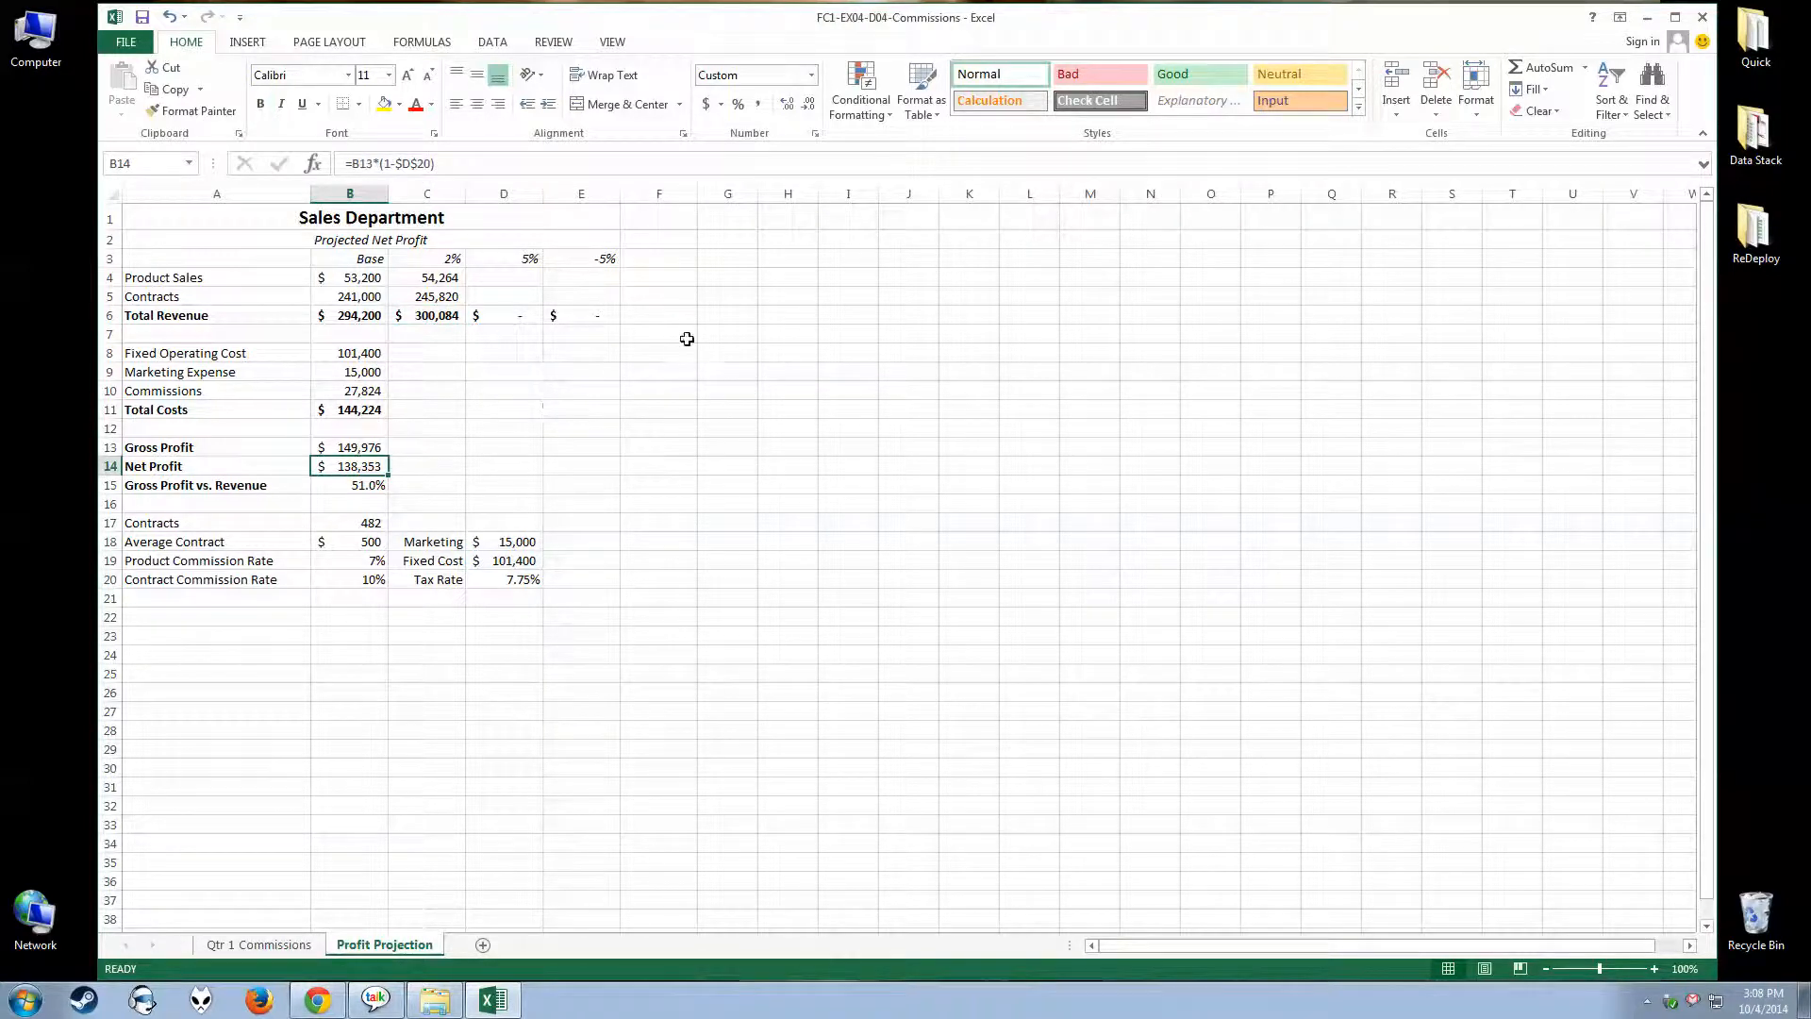
pyautogui.click(150, 113)
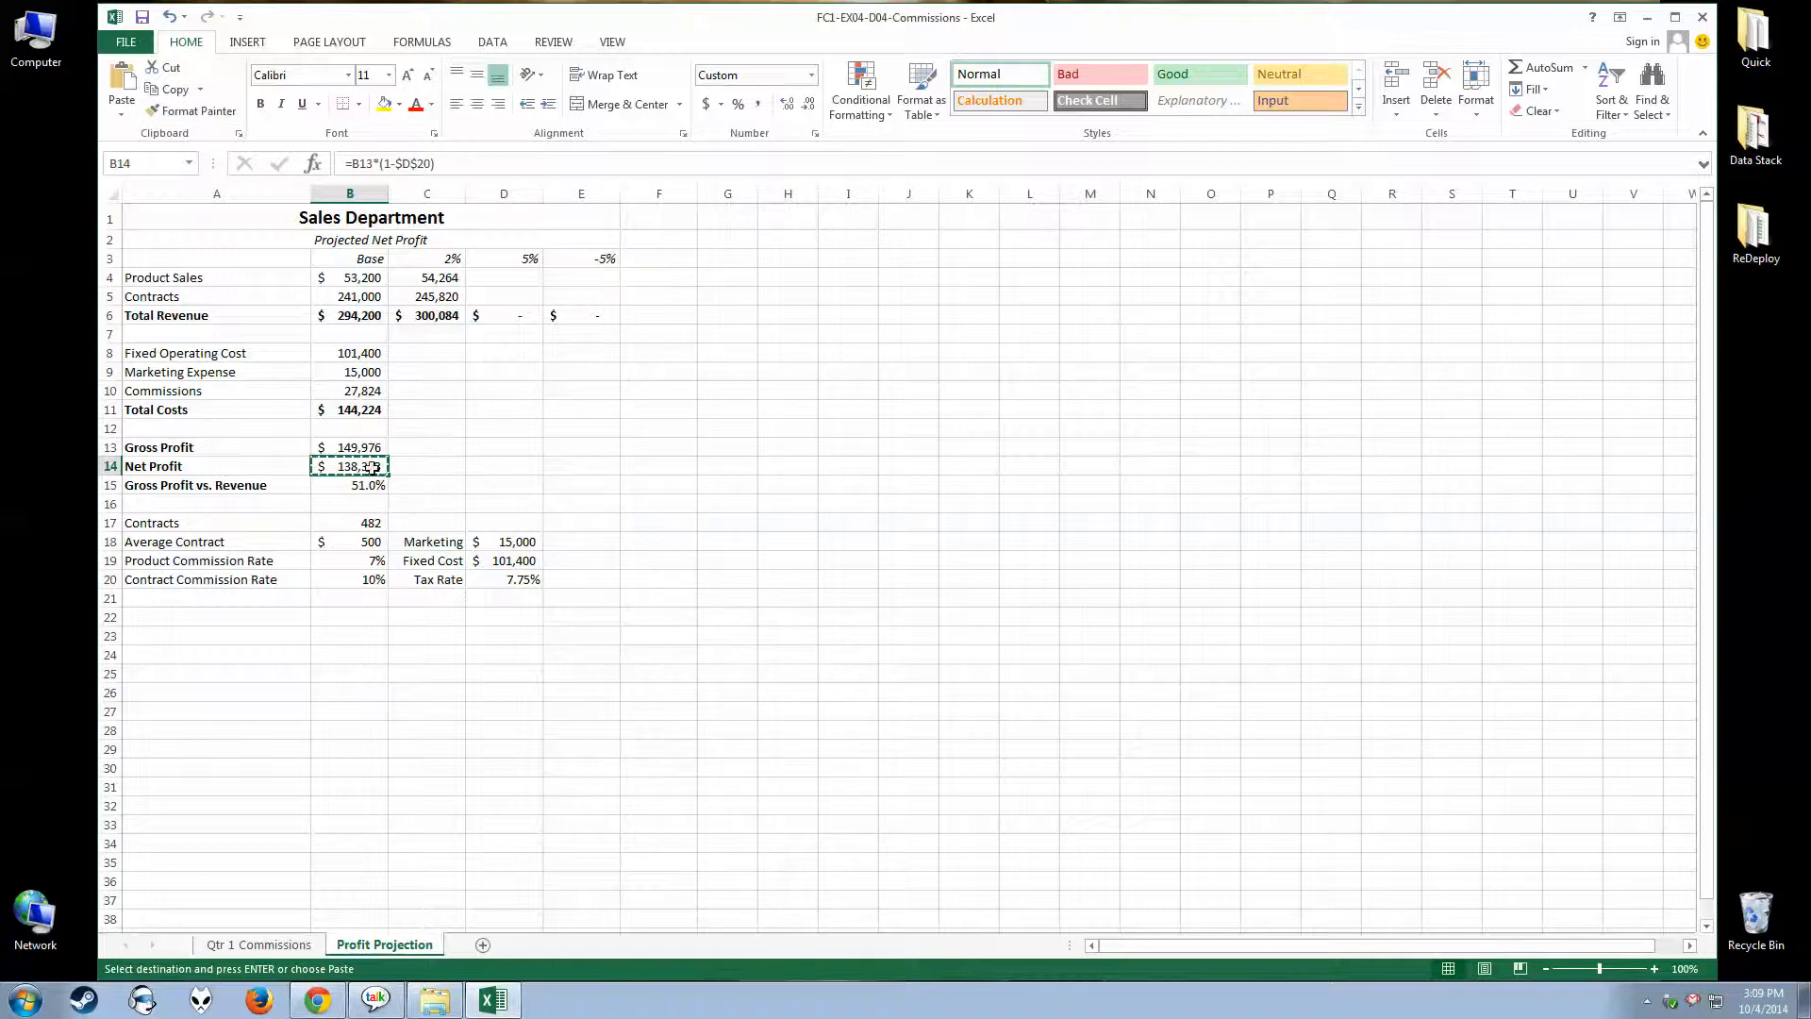
pyautogui.click(440, 465)
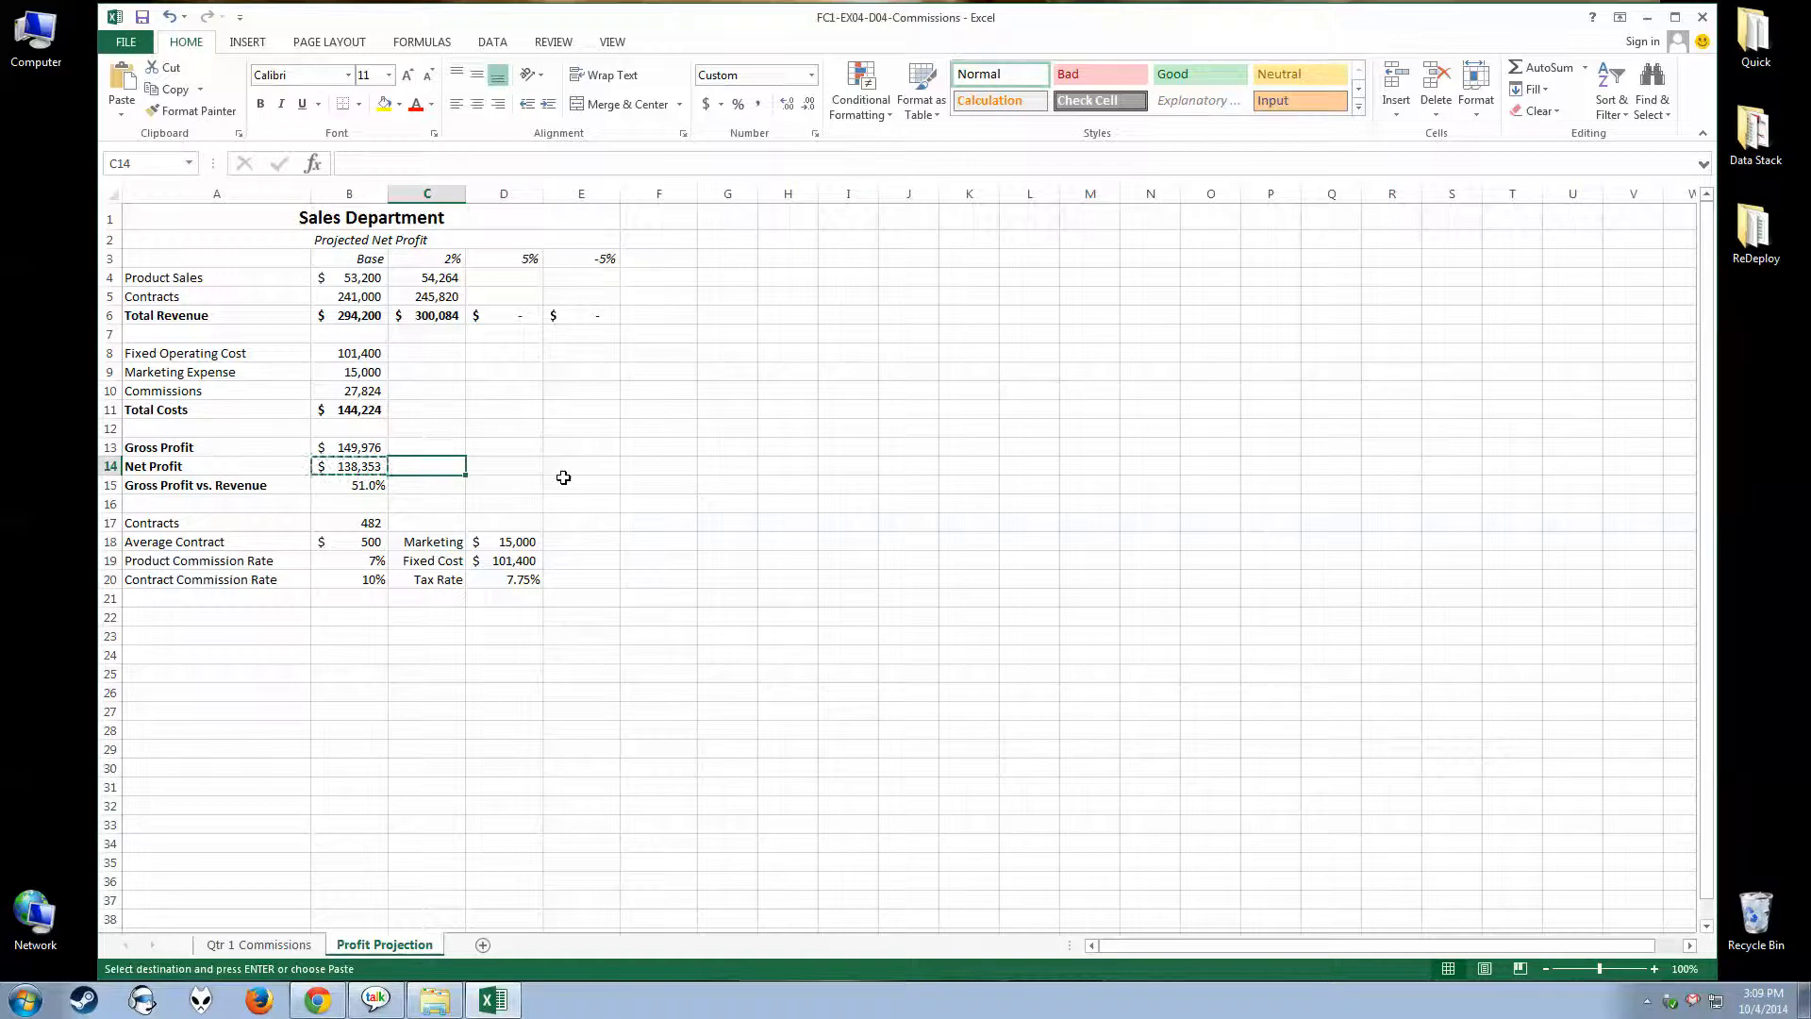
pyautogui.hotkey('ctrl', 'v')
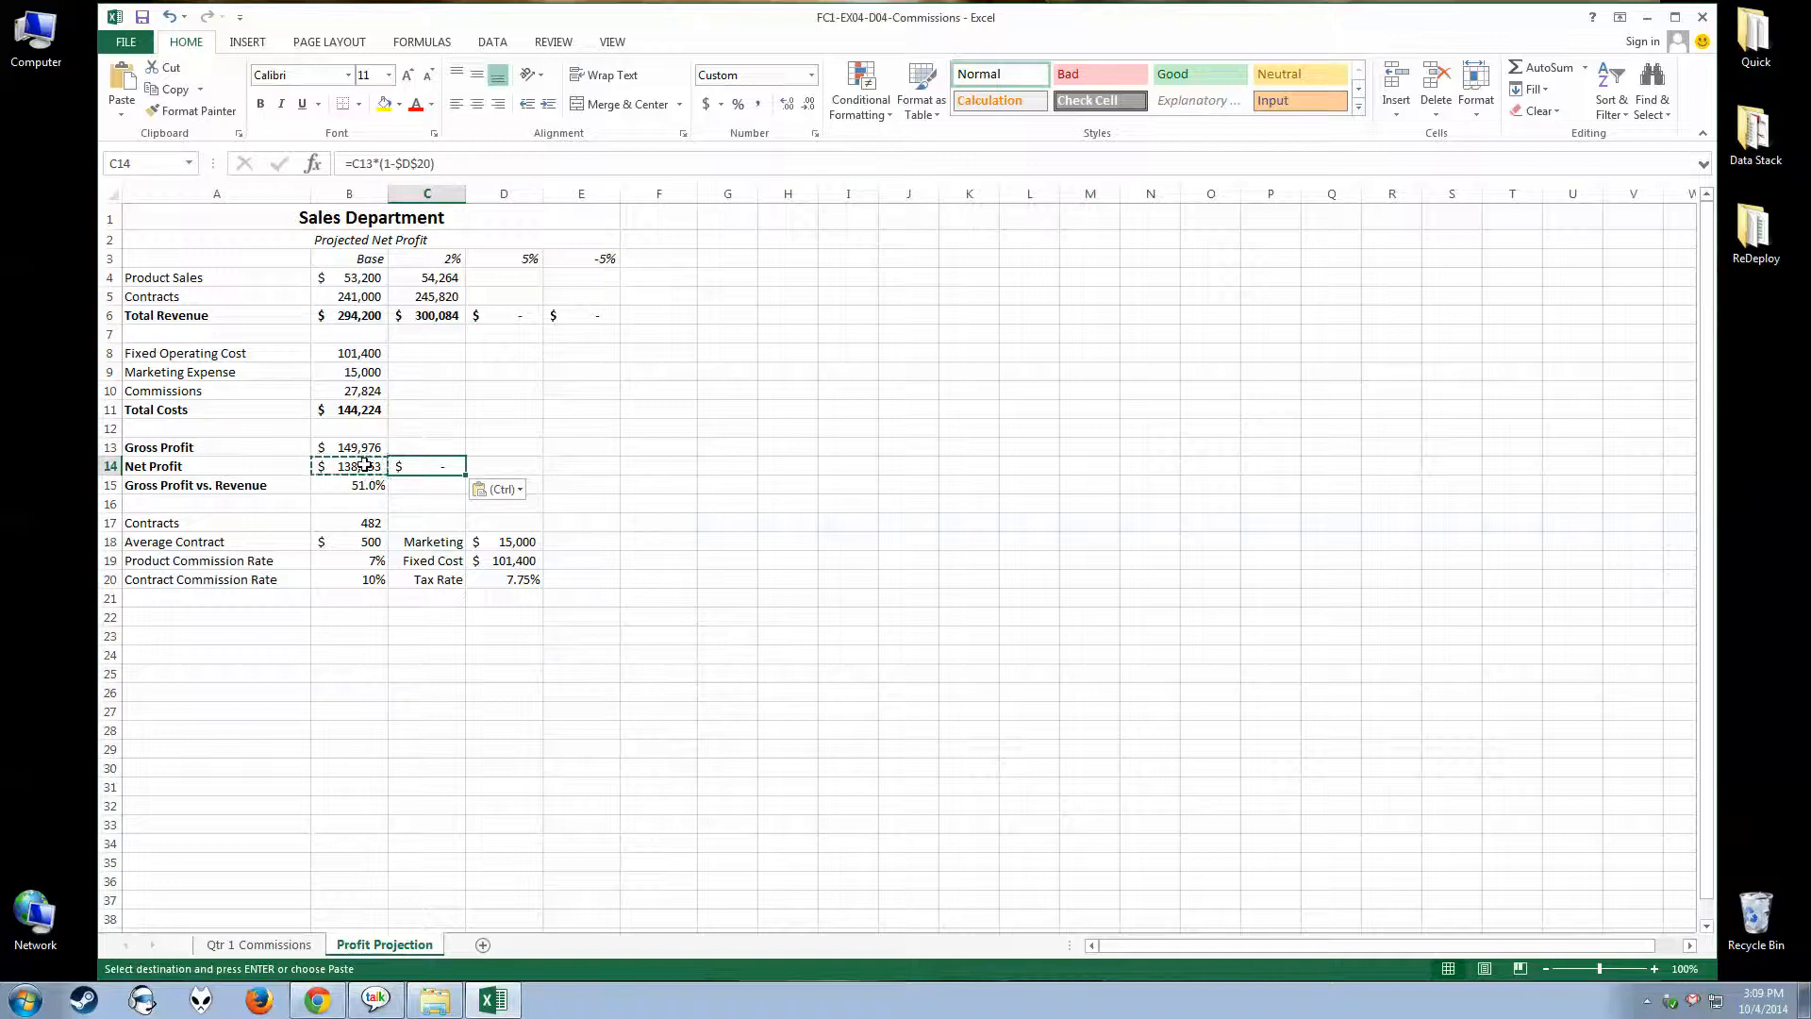
# Compare the Net Profit formulas in B14 and C14 to see which references are relative or absolute
pyautogui.click(1647, 1002)
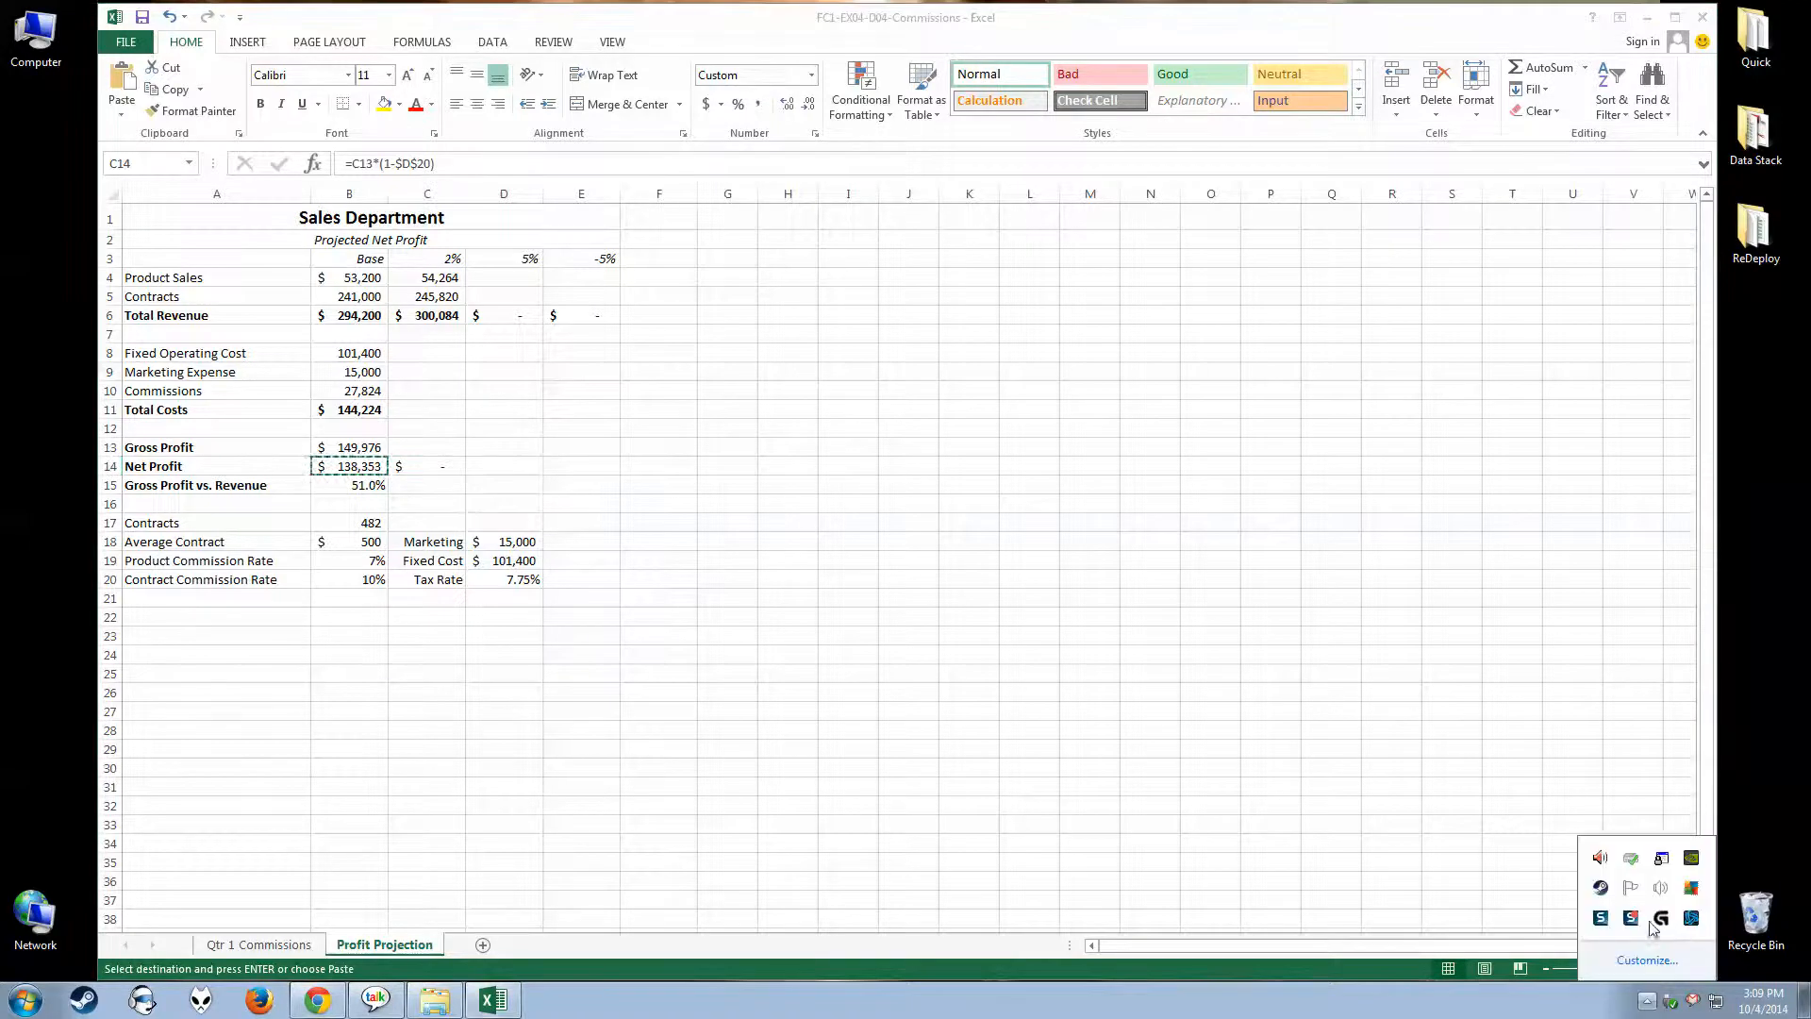
pyautogui.click(427, 472)
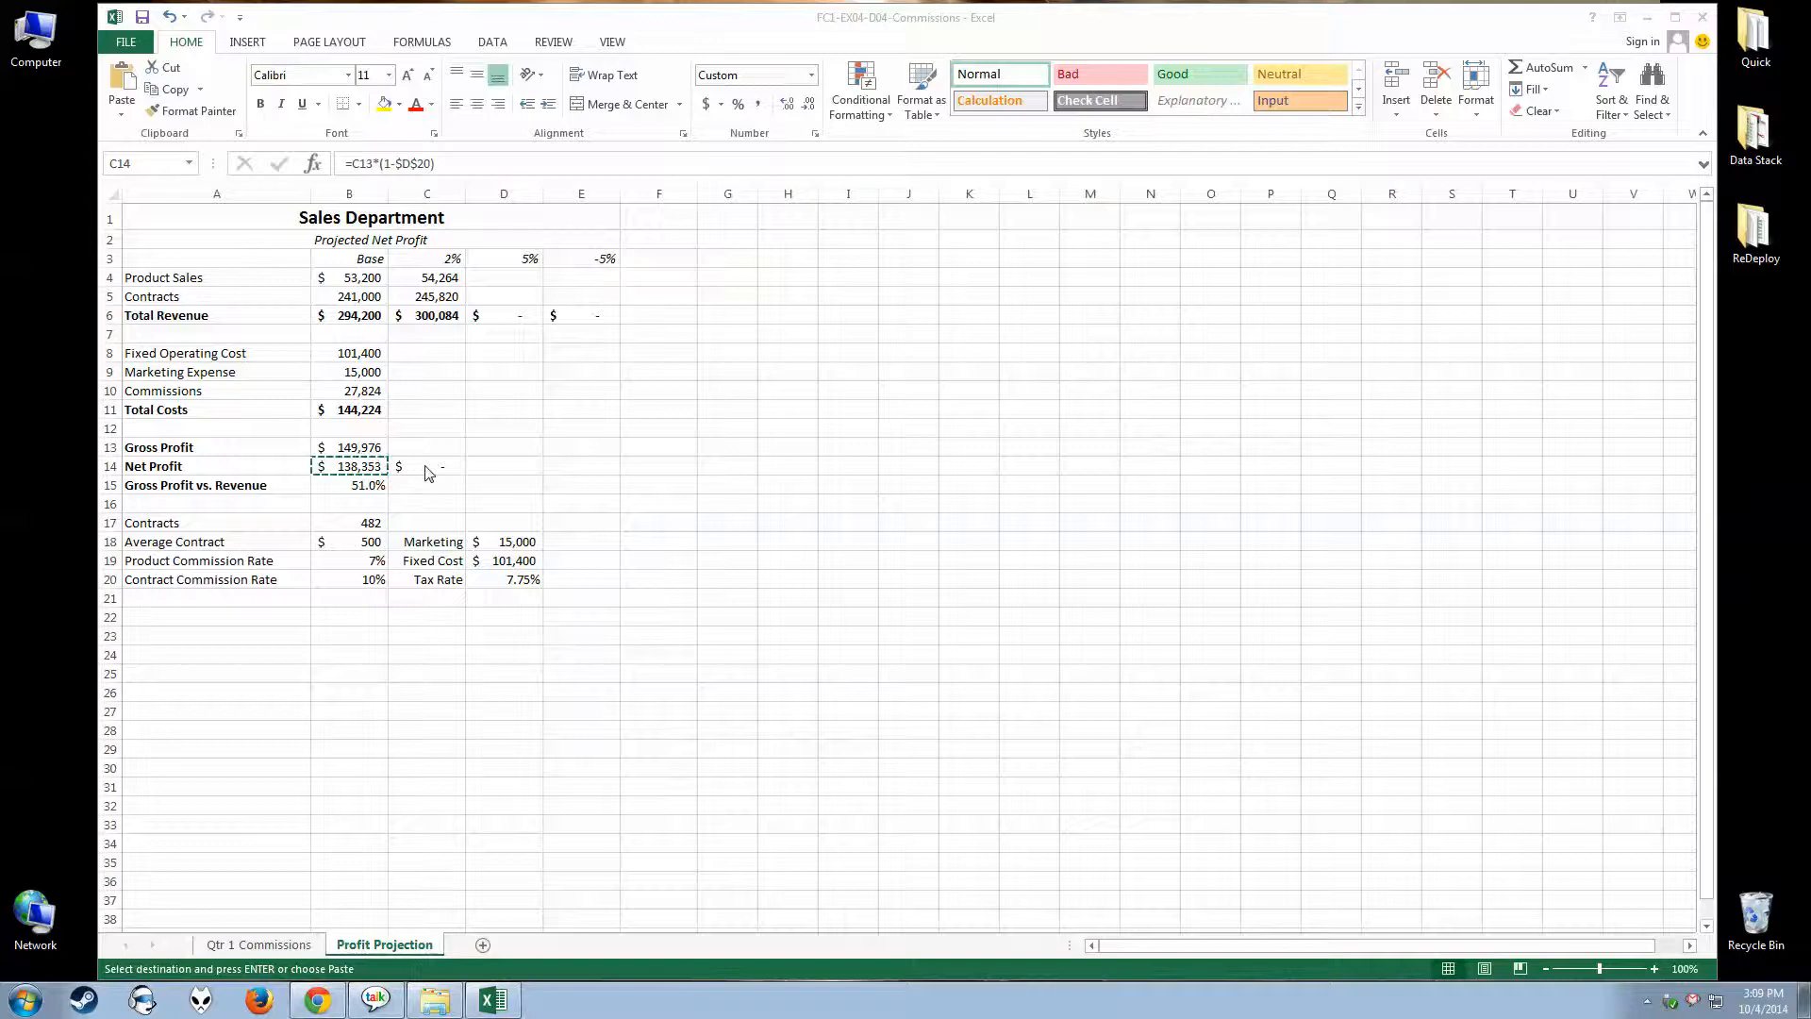
pyautogui.click(424, 469)
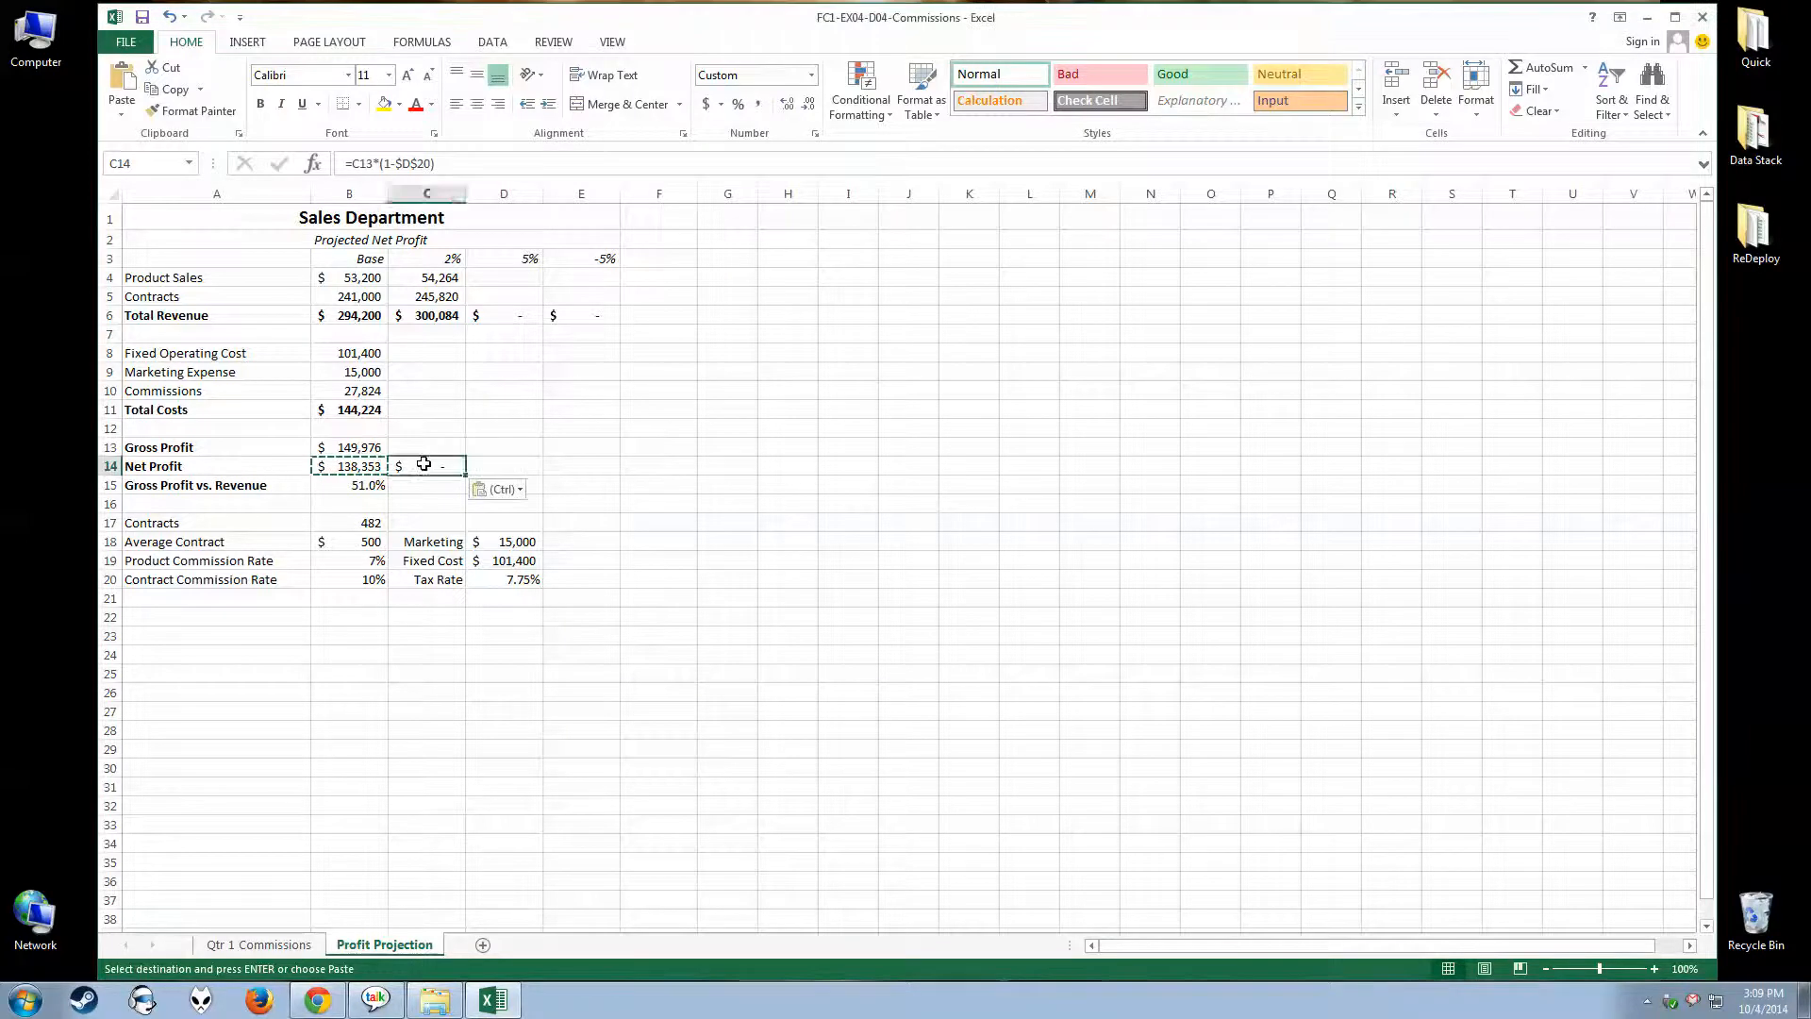
pyautogui.click(353, 462)
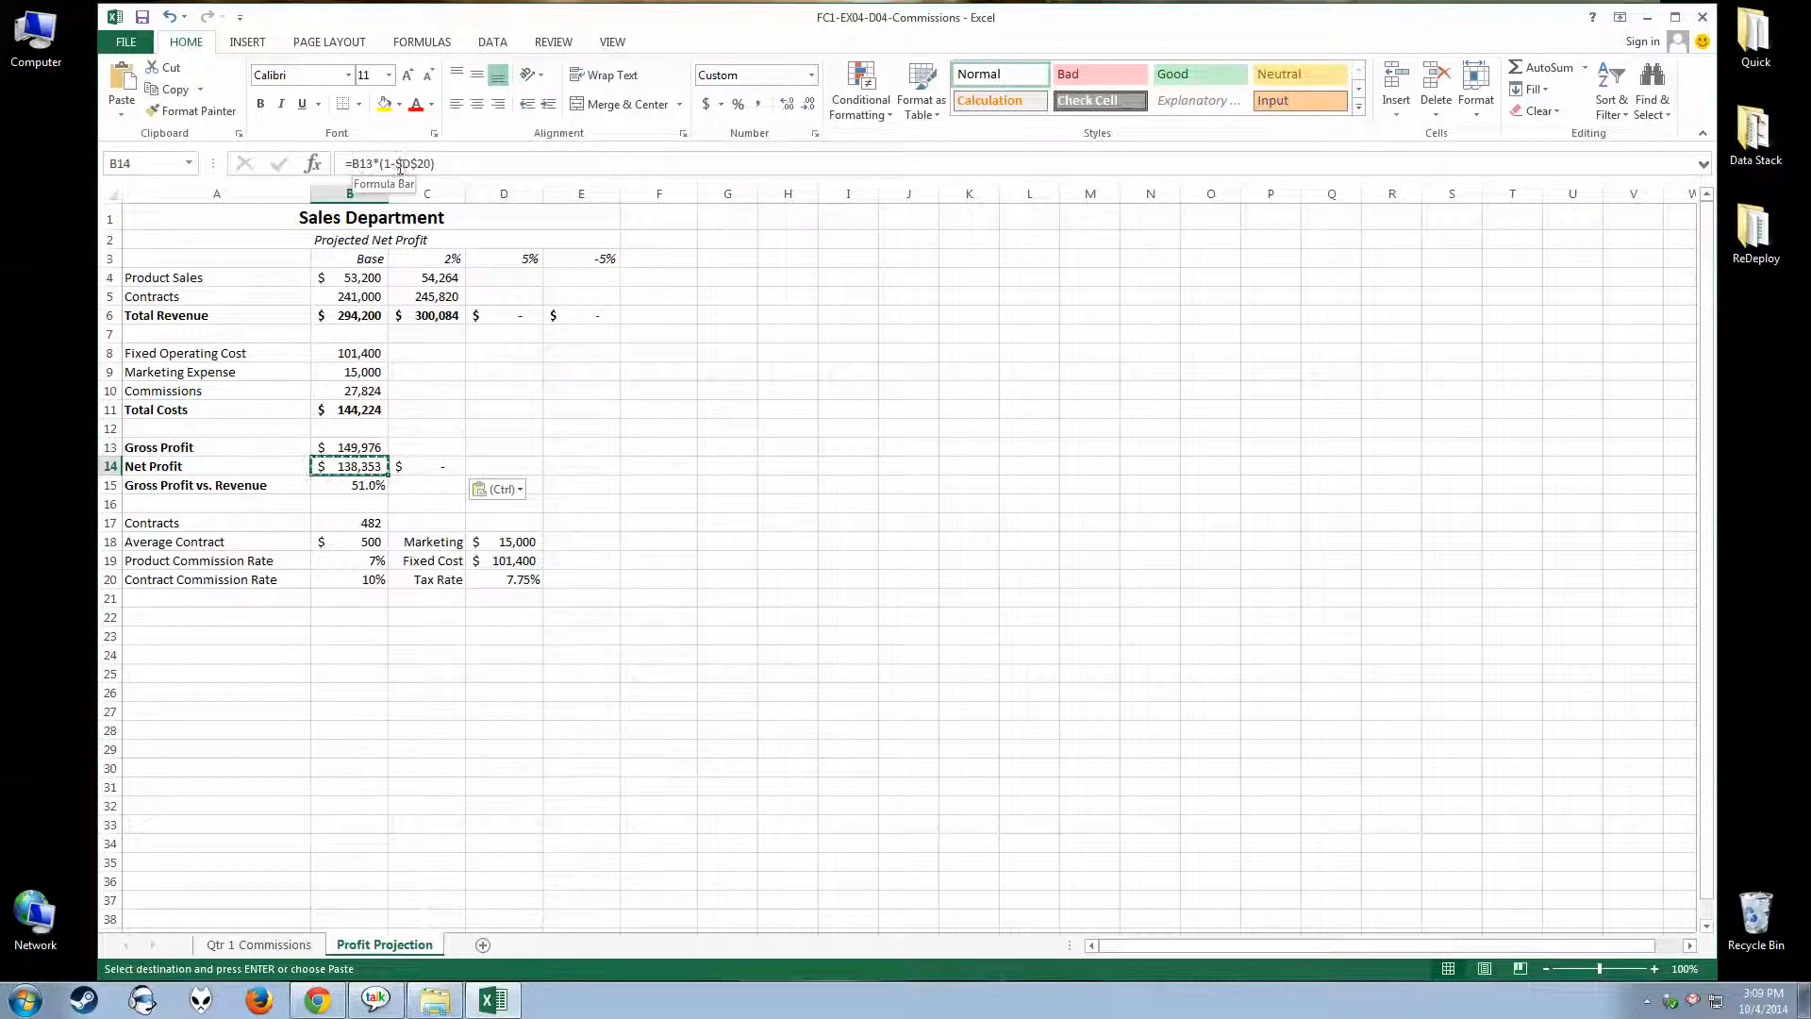
pyautogui.click(427, 466)
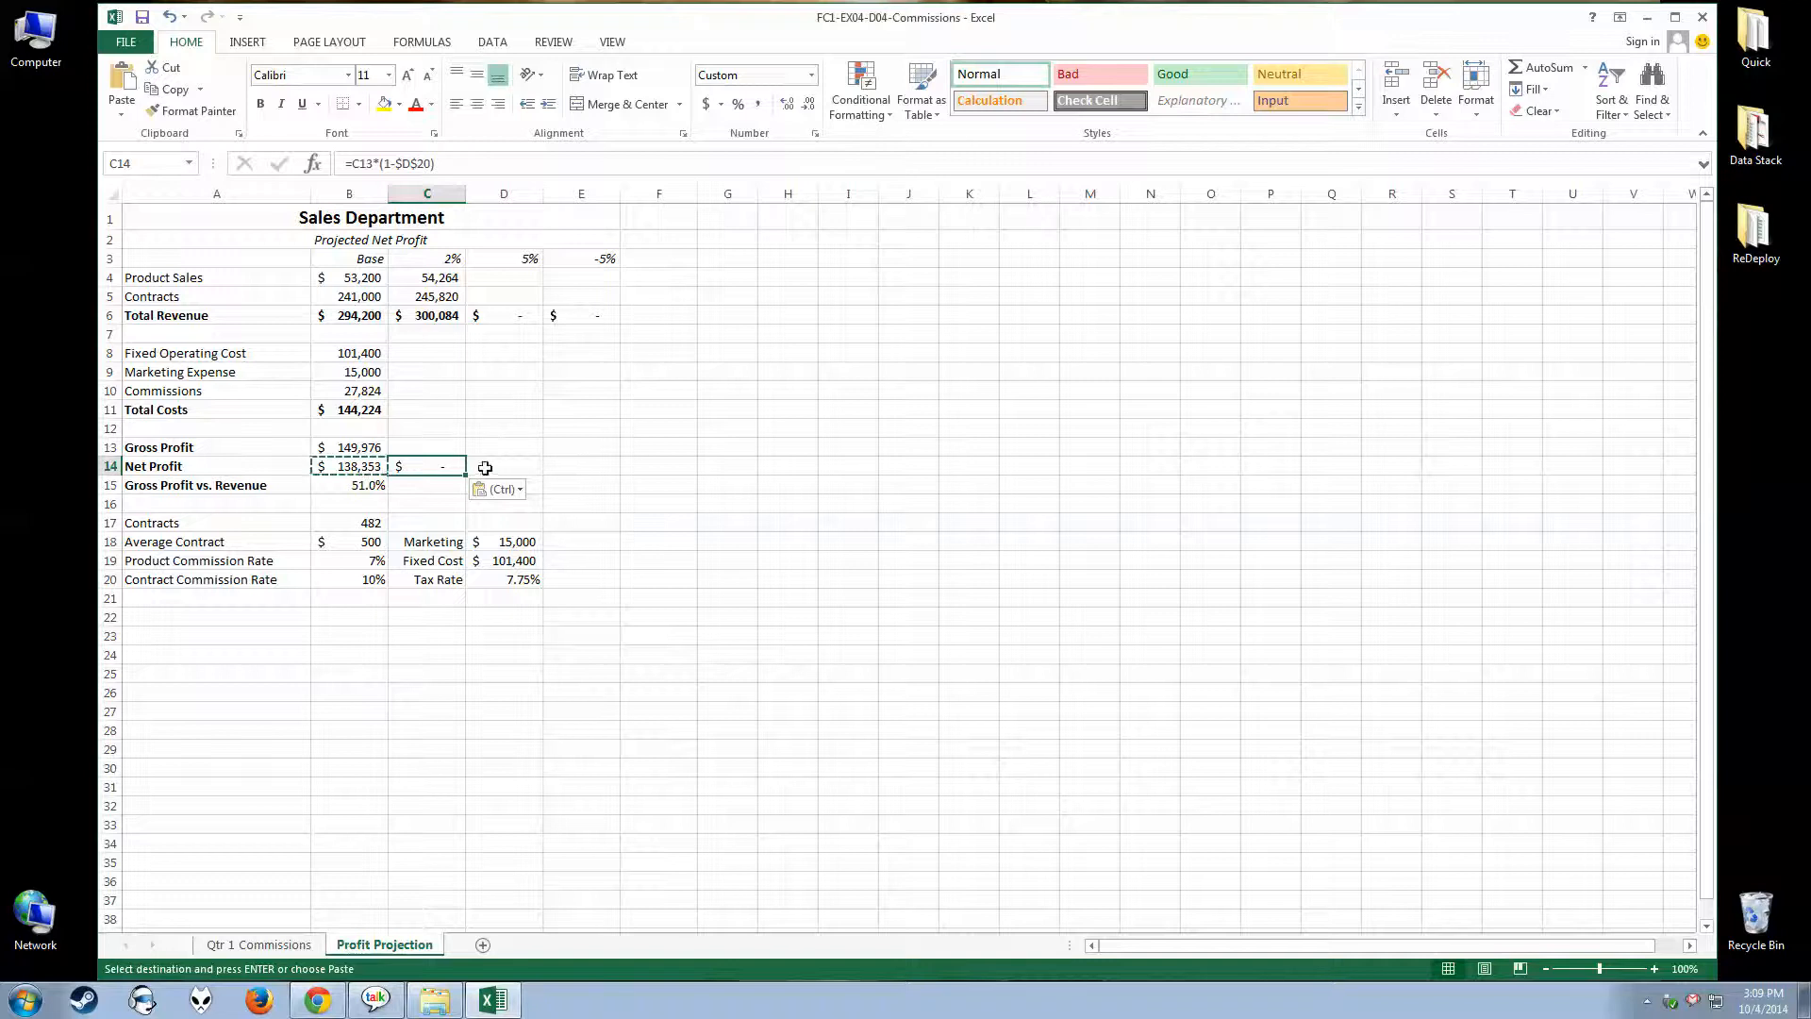
# Paste the copied Net Profit formula into D14:E14 and inspect the formula in each of the two cells
pyautogui.moveTo(481, 468); pyautogui.dragTo(569, 467)
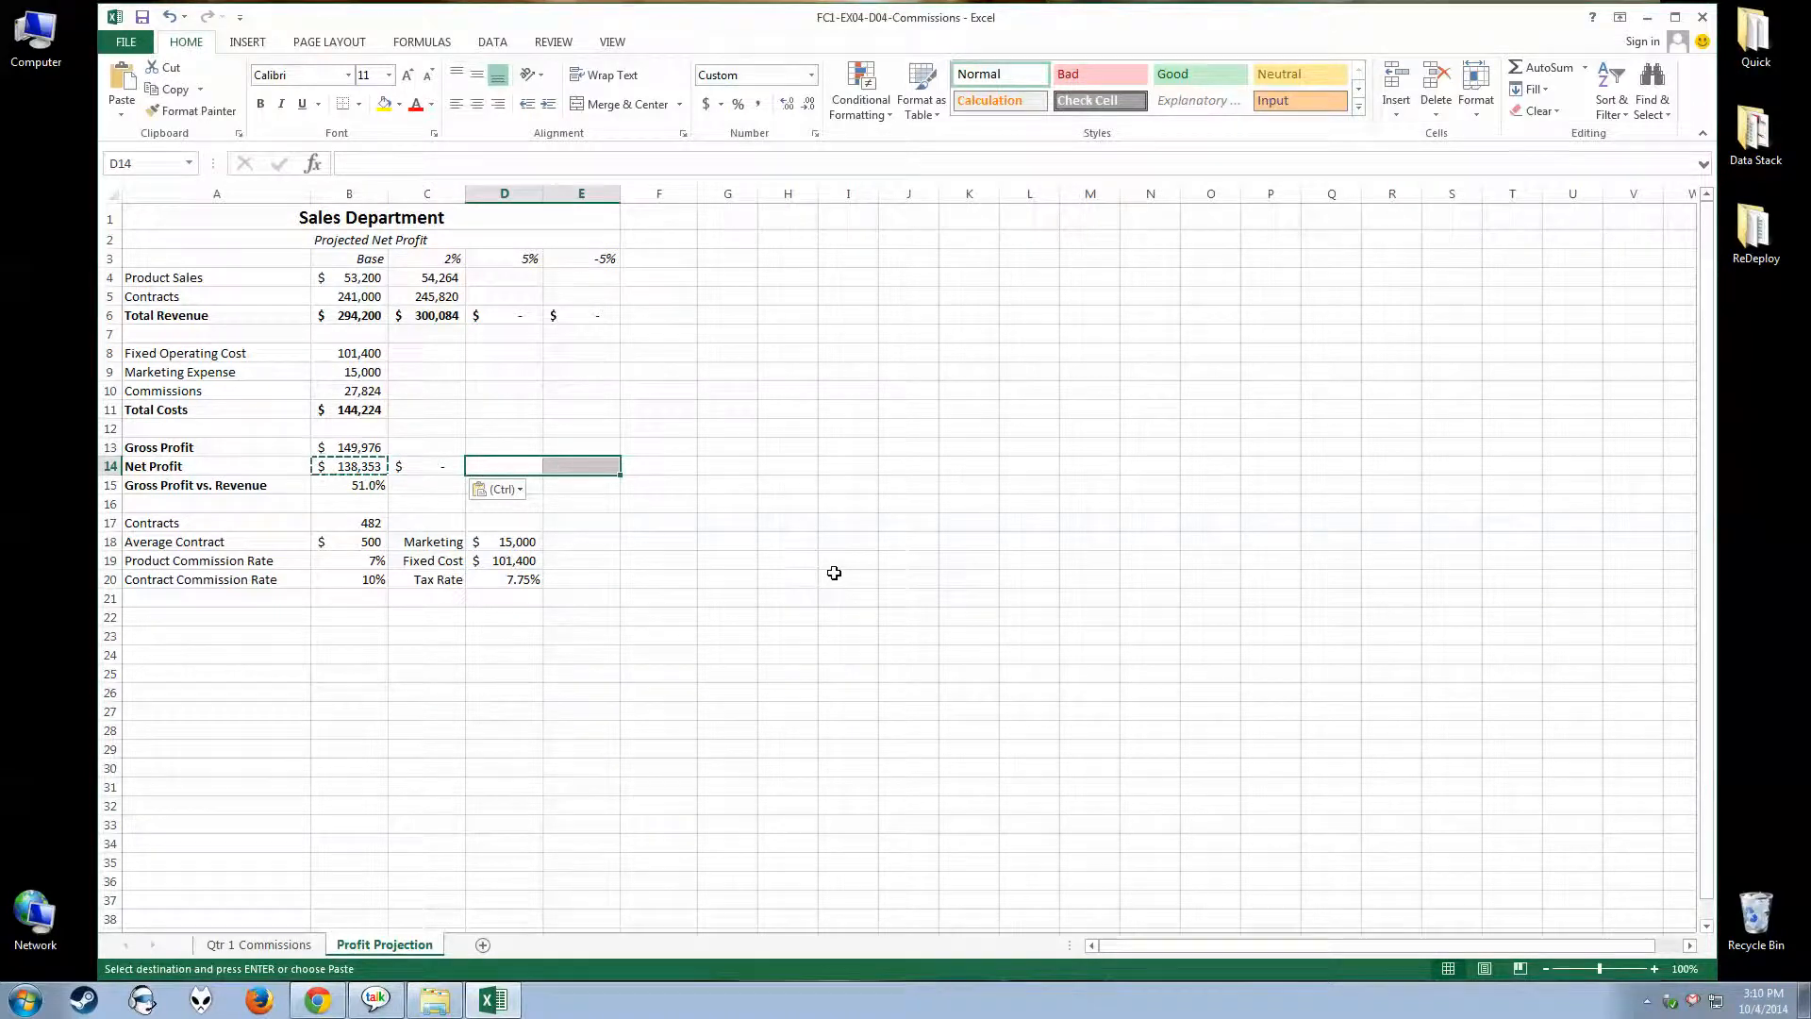
pyautogui.hotkey('ctrl', 'v')
pyautogui.click(518, 466)
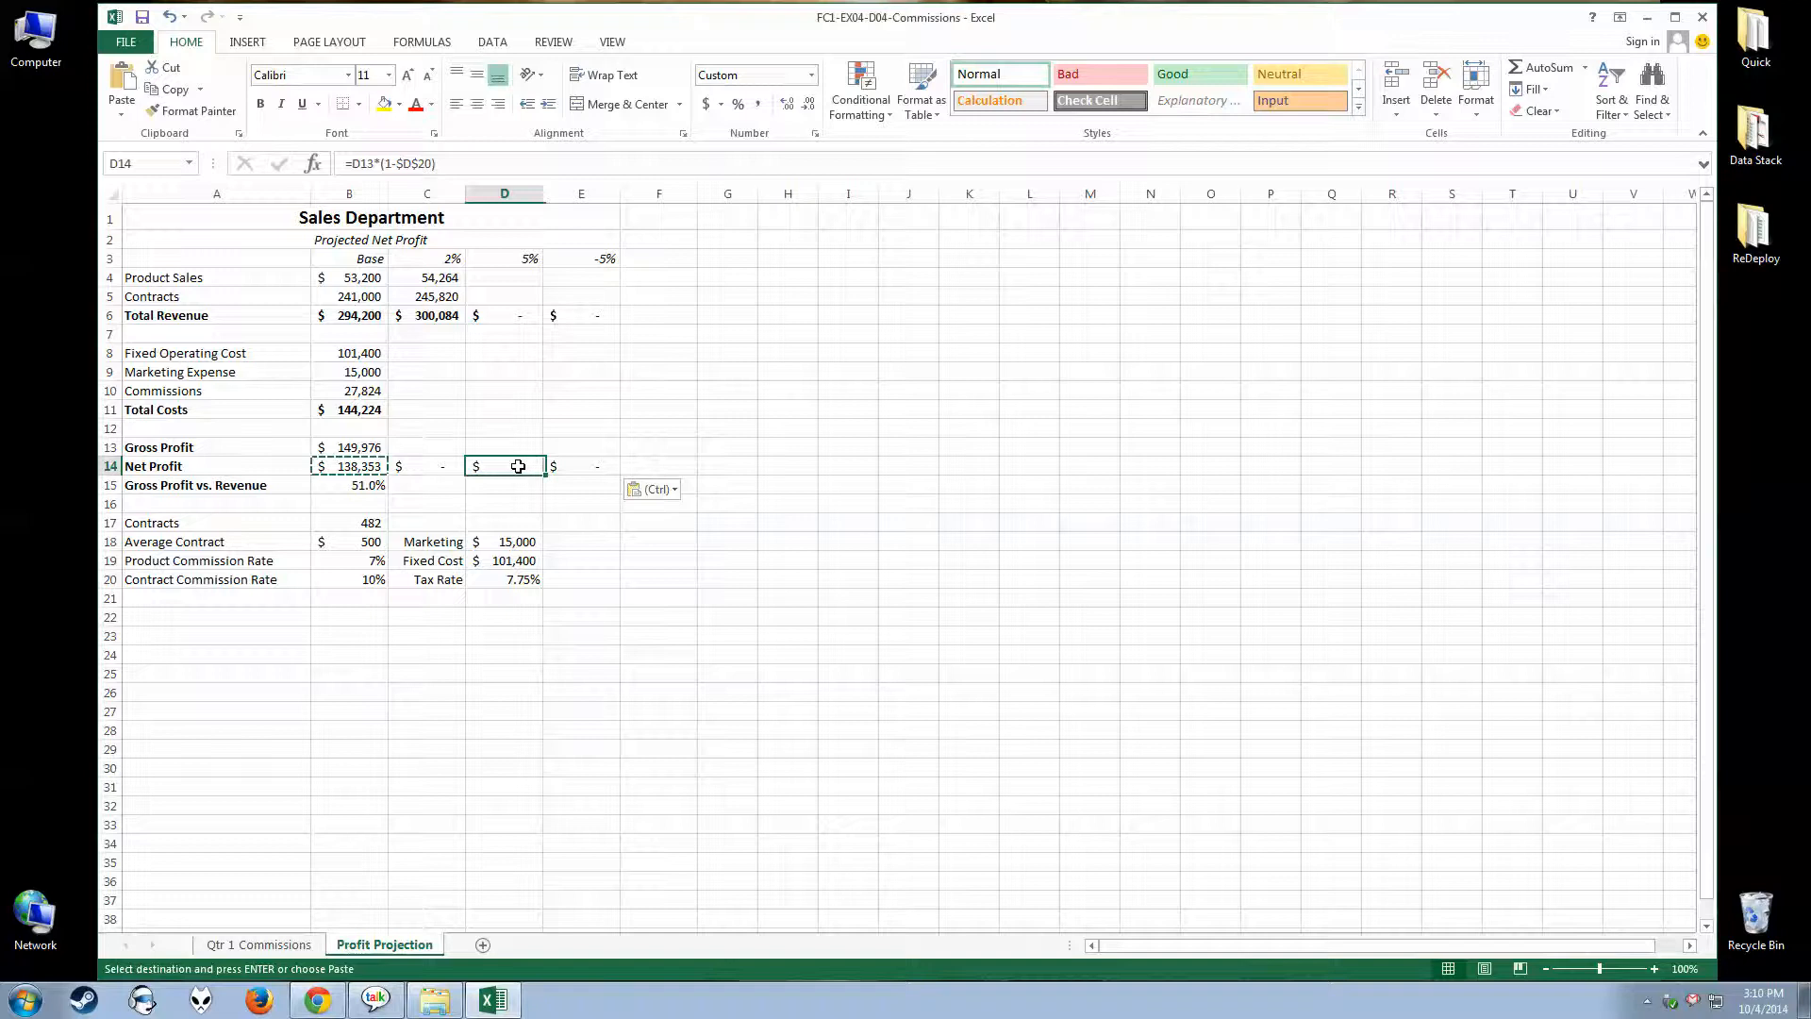
pyautogui.click(577, 466)
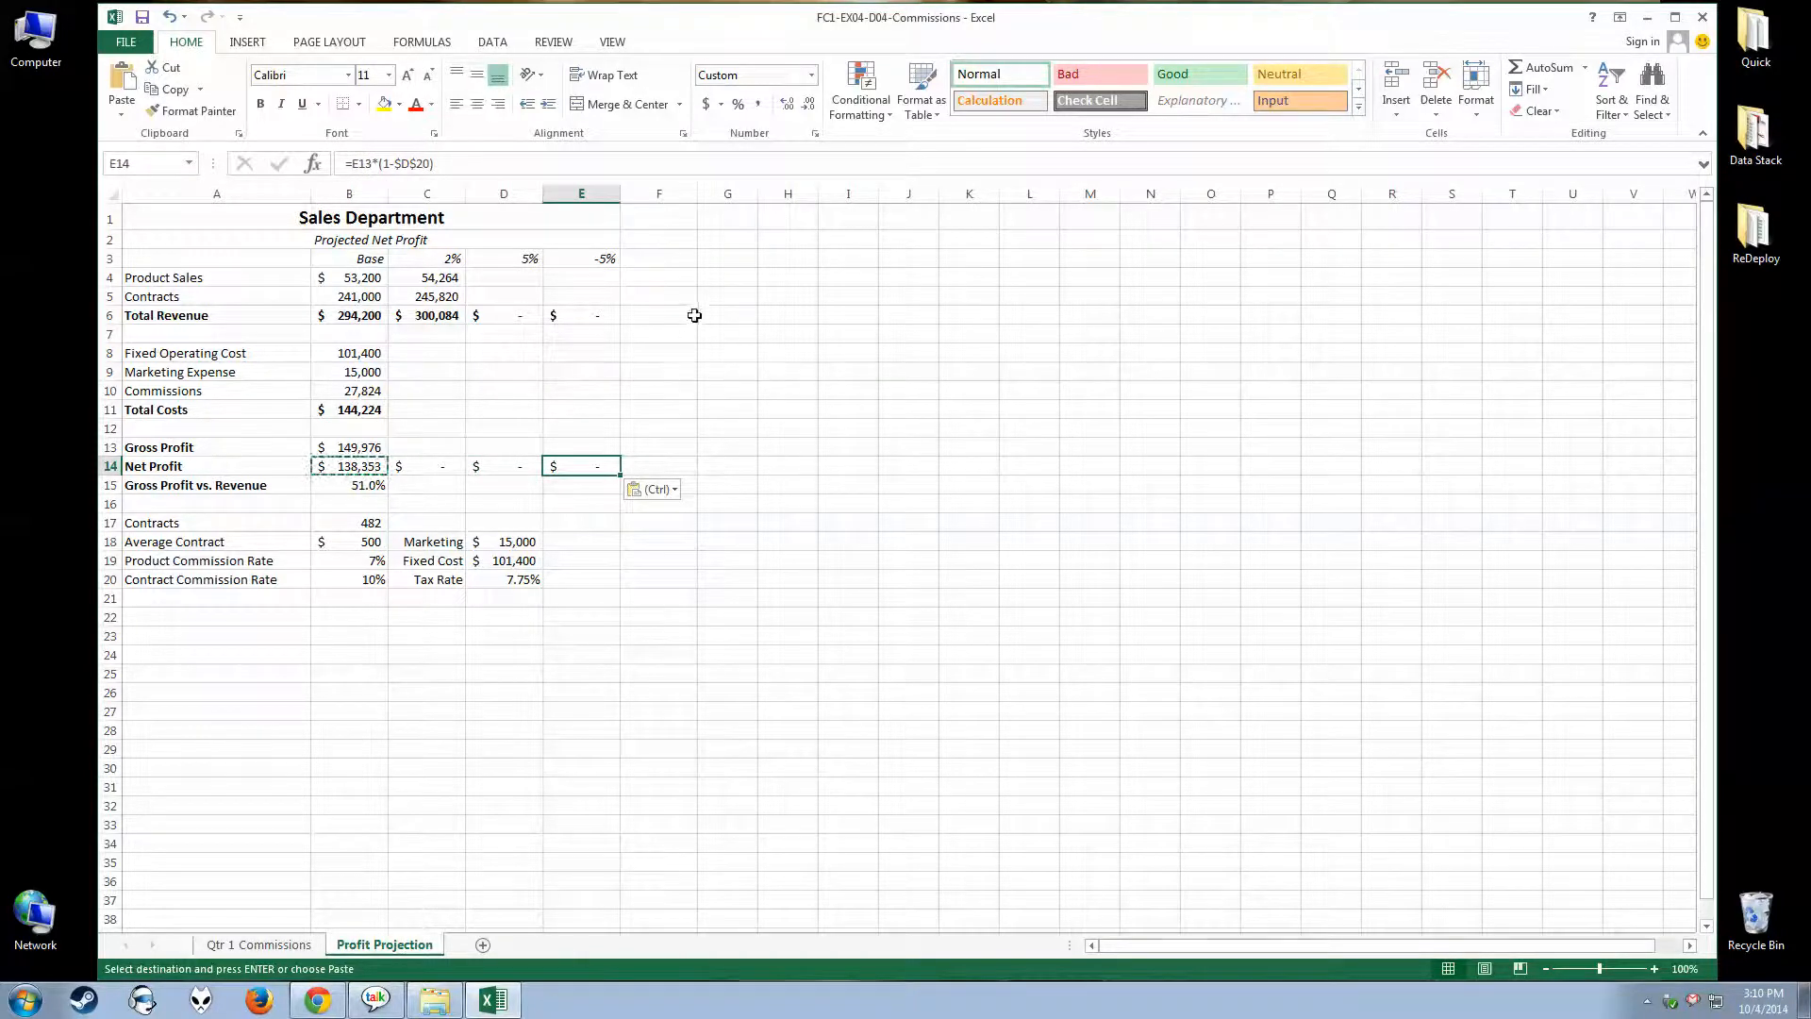
pyautogui.moveTo(693, 316); pyautogui.dragTo(1347, 772)
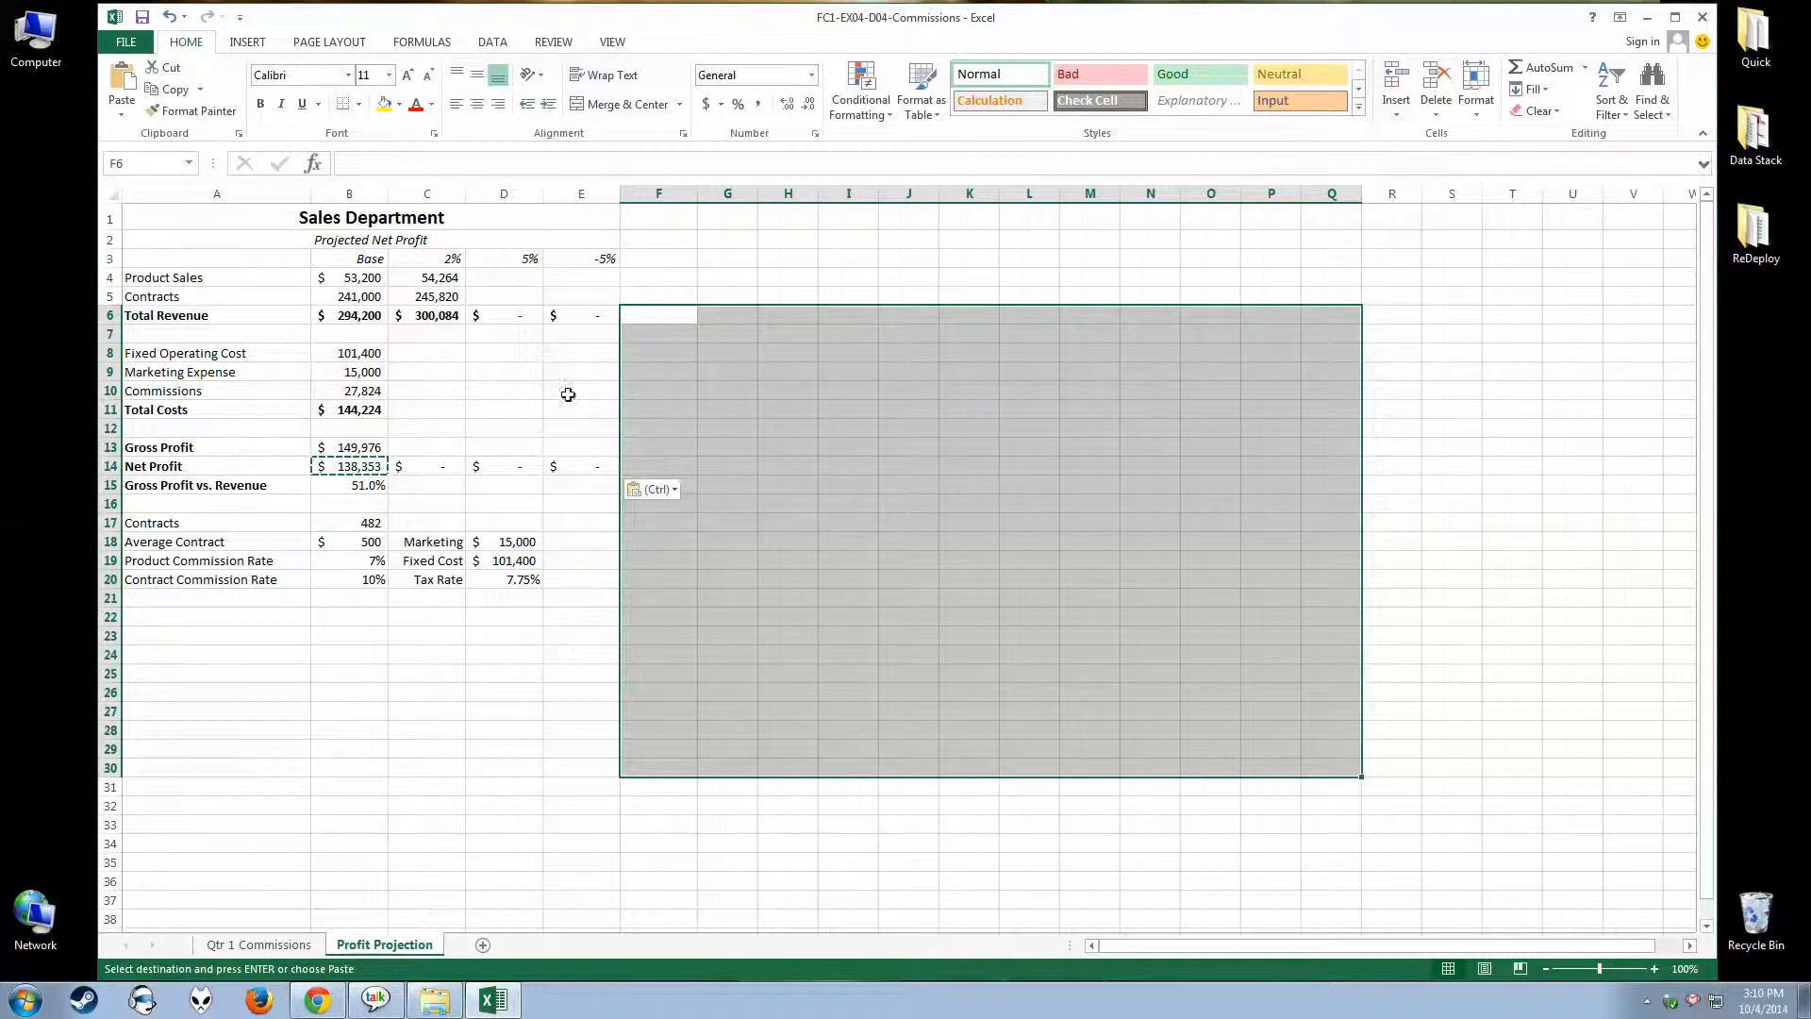
pyautogui.click(787, 252)
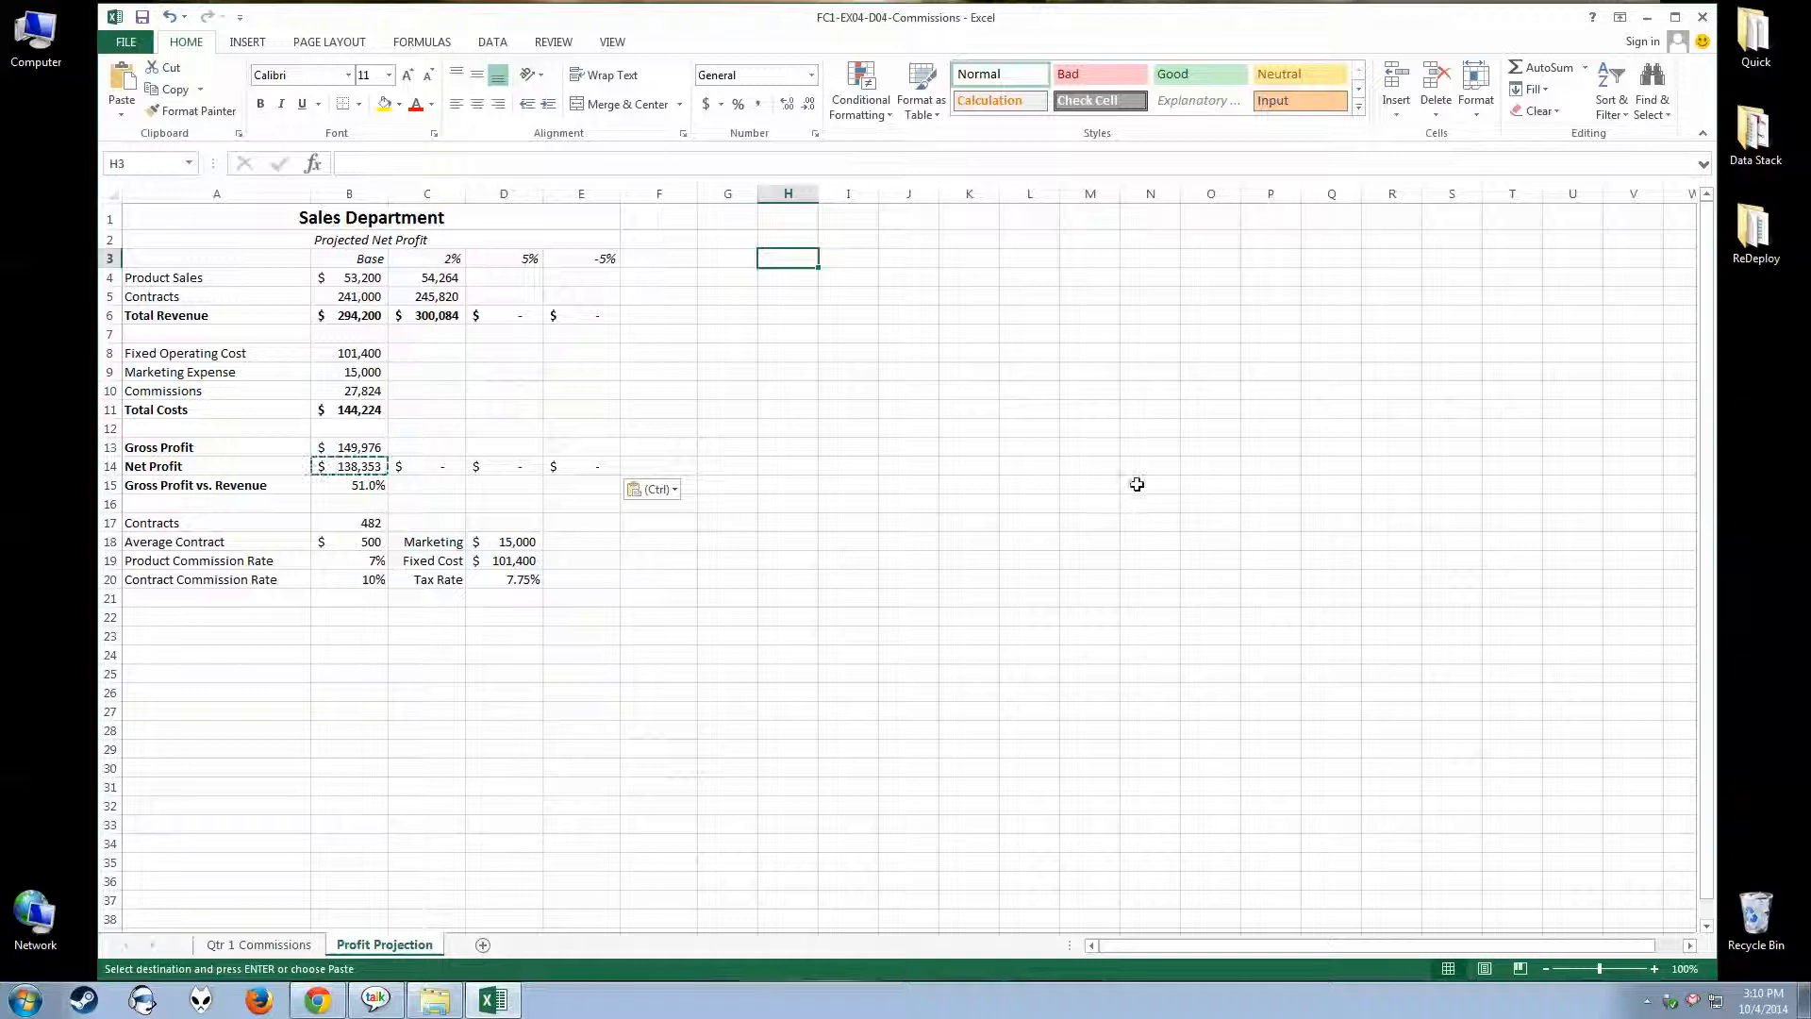
# End the pending copy and fill the Product Sales formula from C4 across to D4:E4
pyautogui.click(451, 277)
pyautogui.press('Escape')
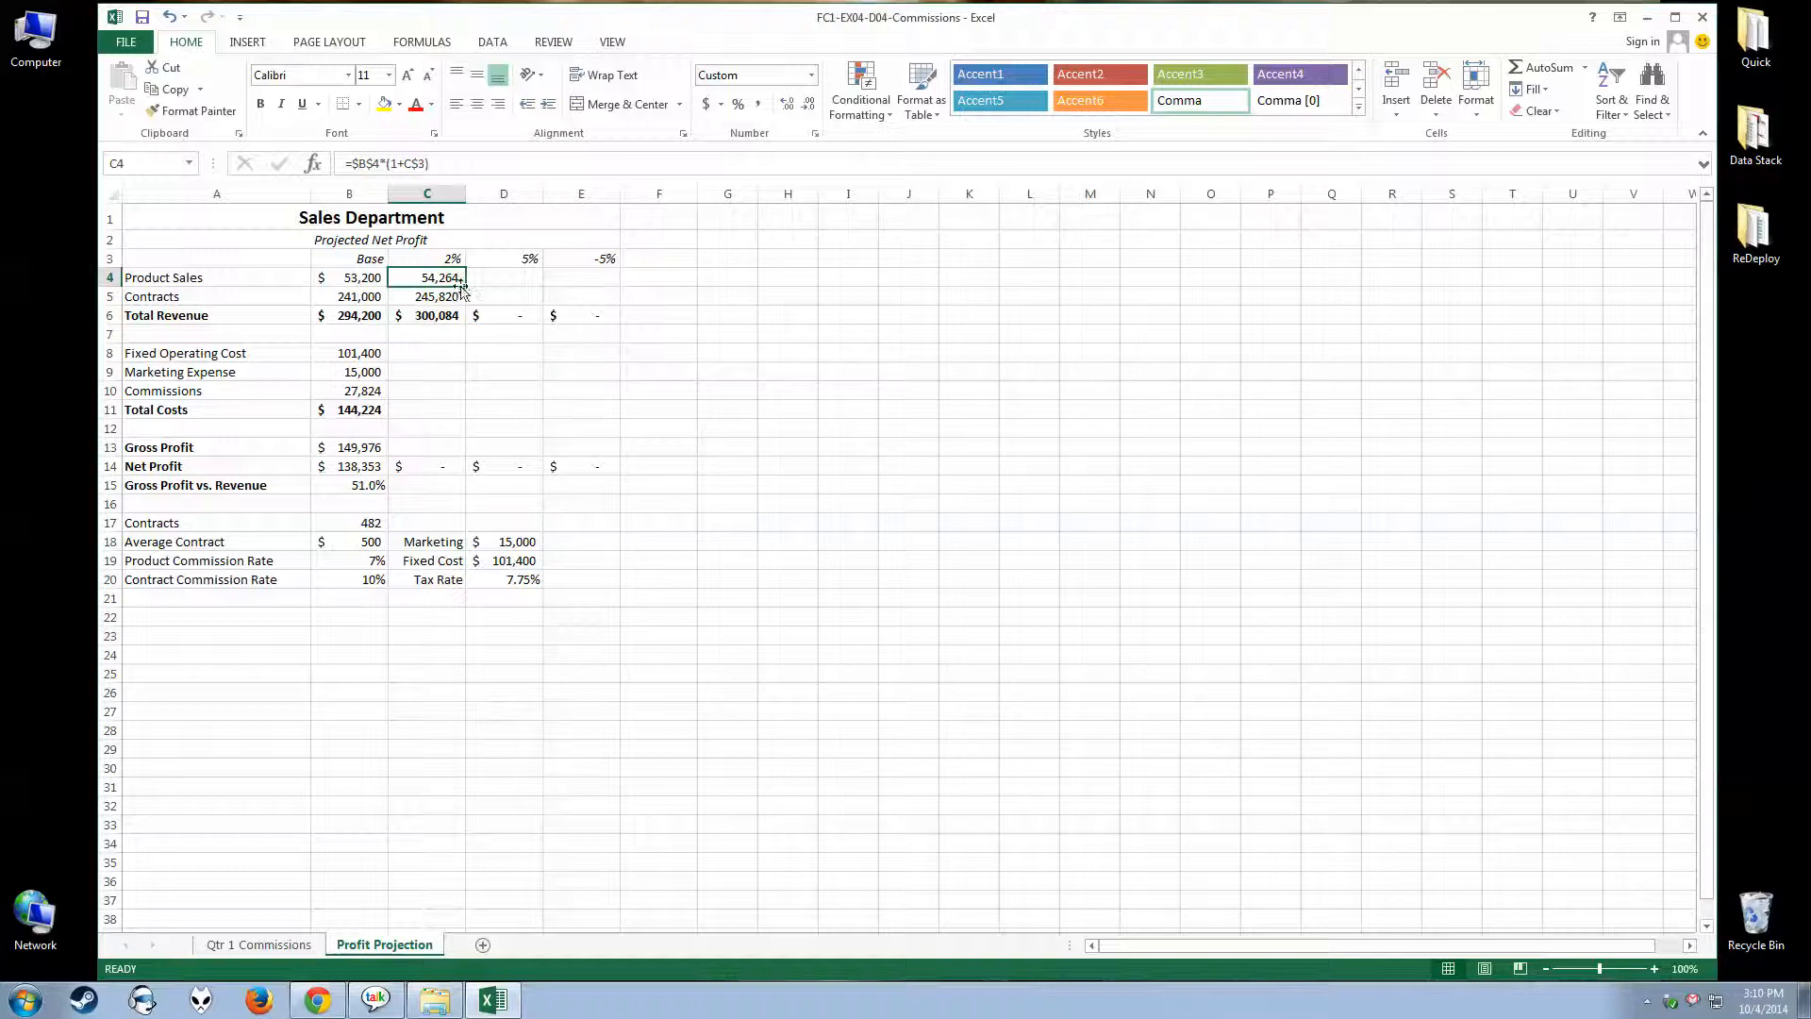
pyautogui.moveTo(468, 290); pyautogui.dragTo(615, 291)
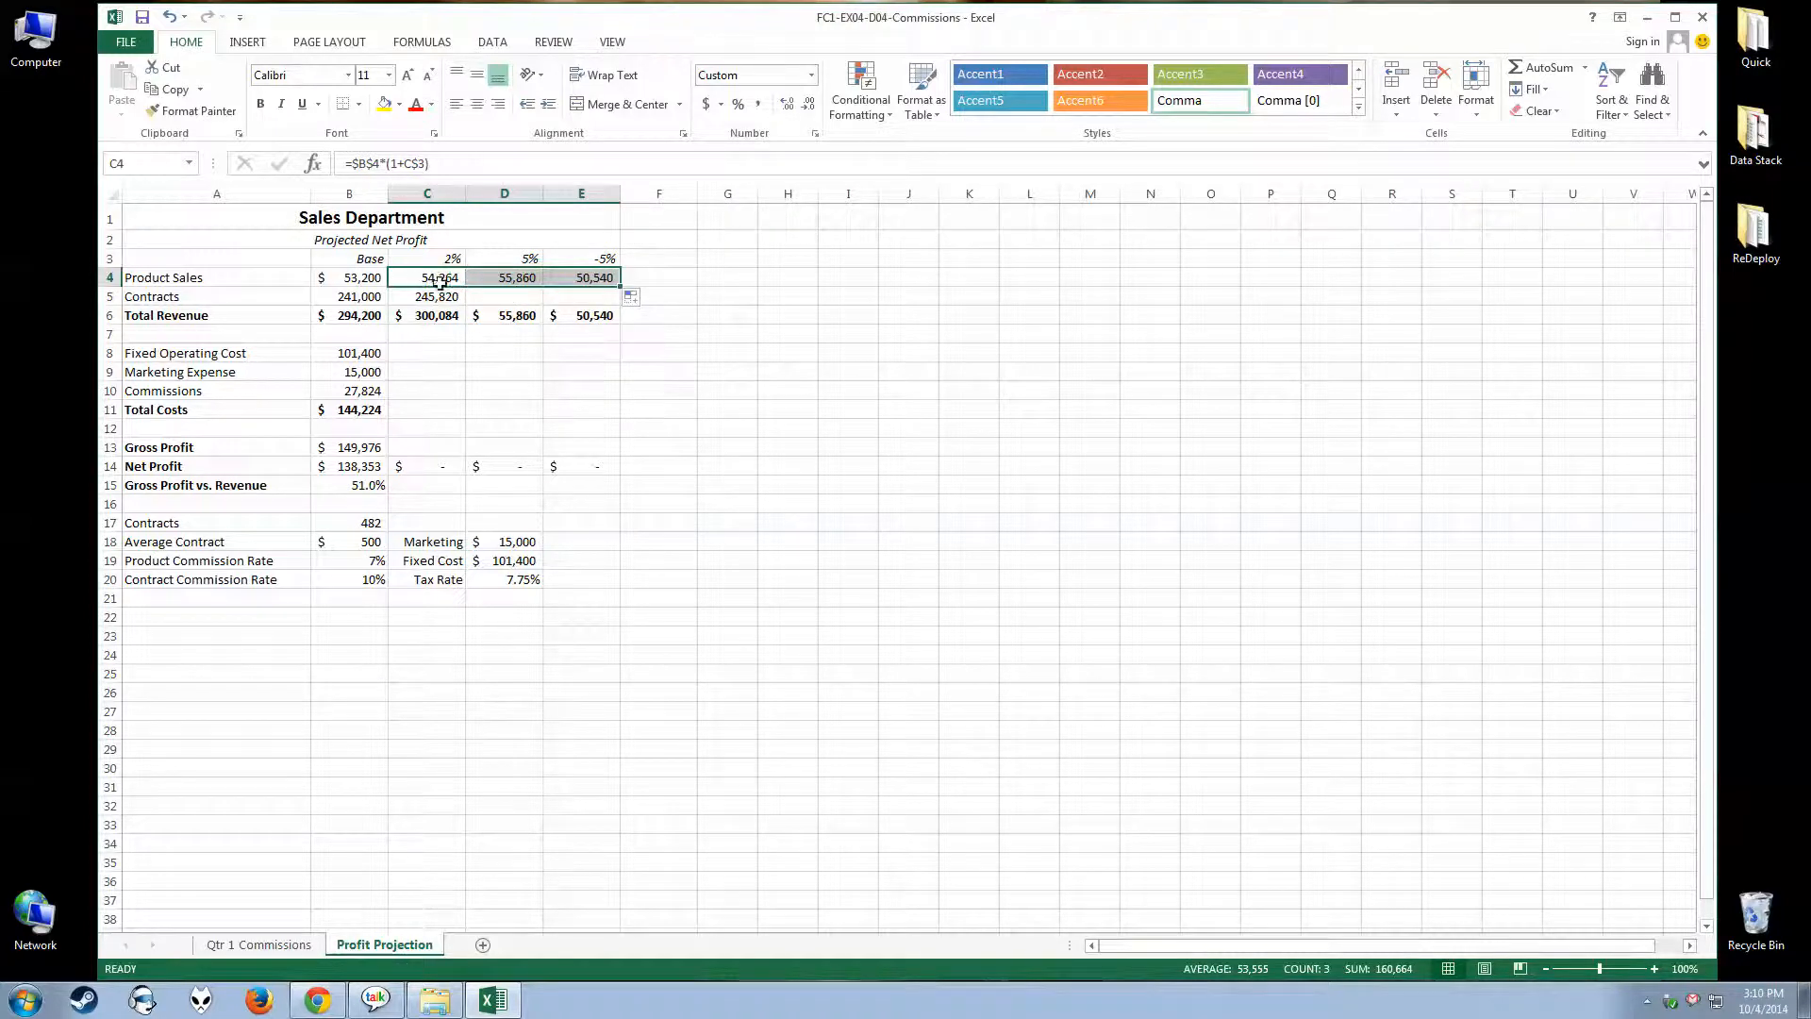
# Compare the Product Sales base value in B4 with the formulas in C4, D4 and E4 to see how their references adjust
pyautogui.click(354, 279)
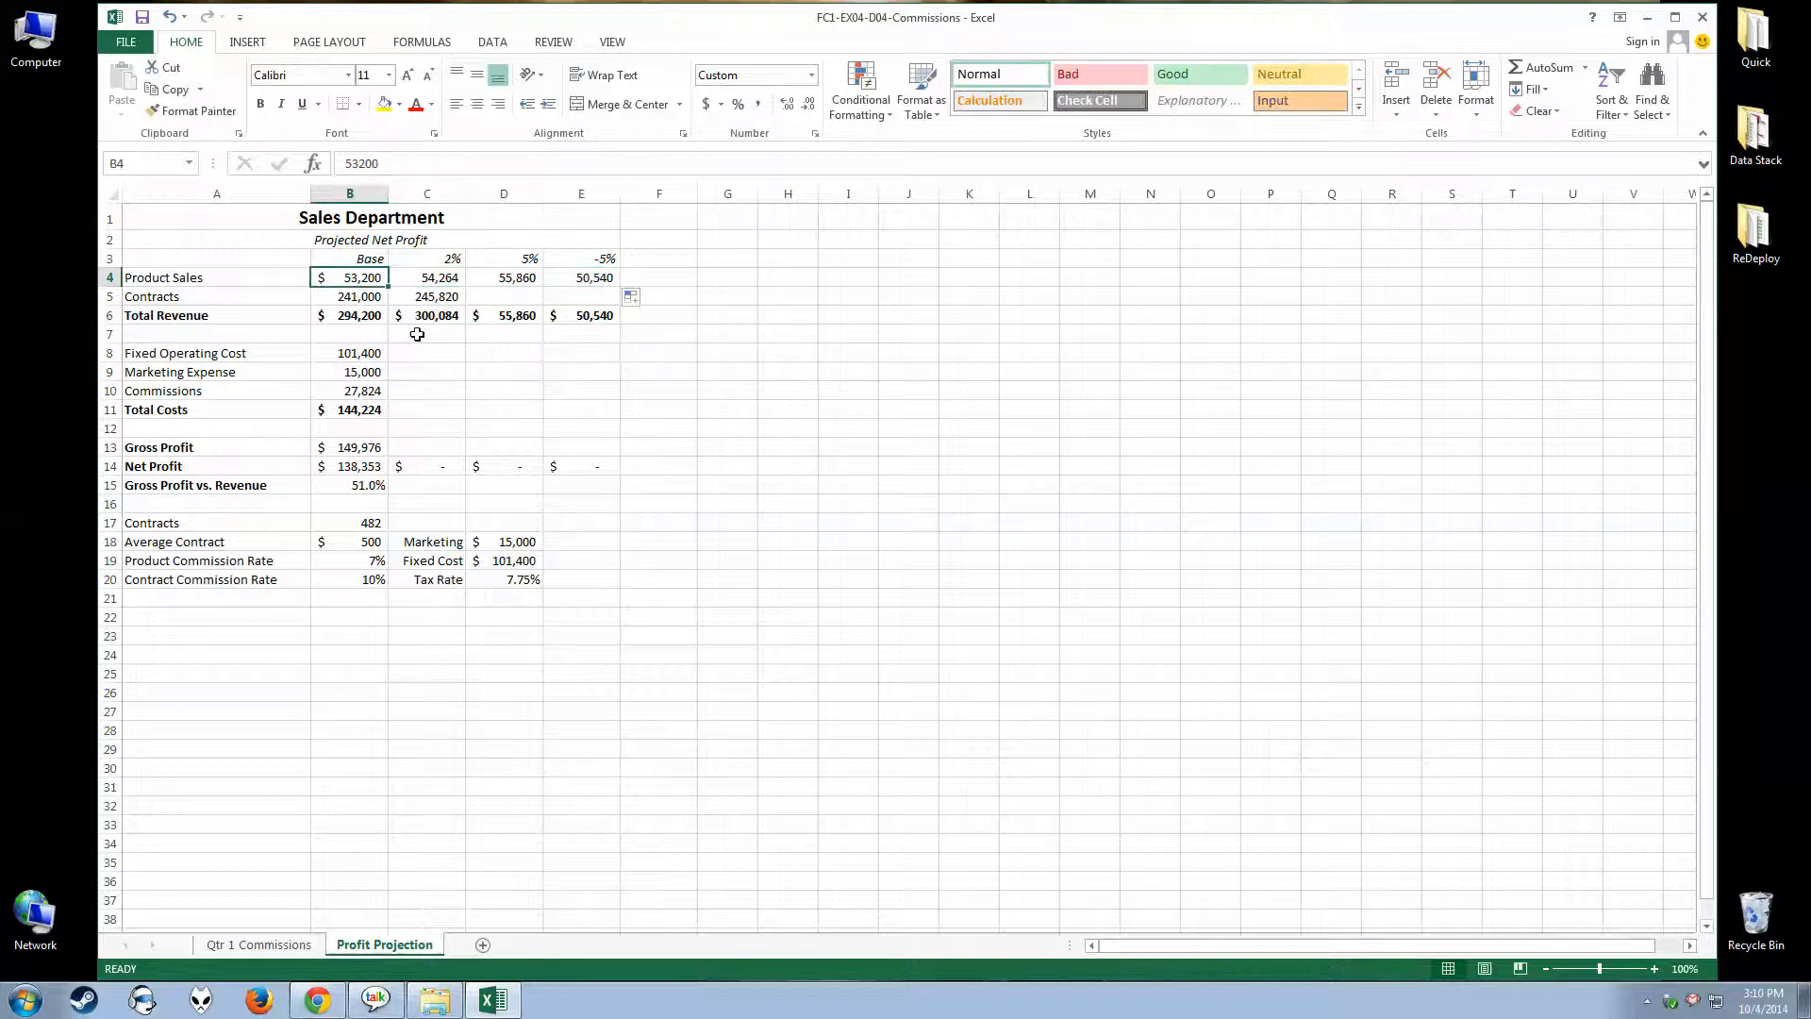
pyautogui.click(440, 280)
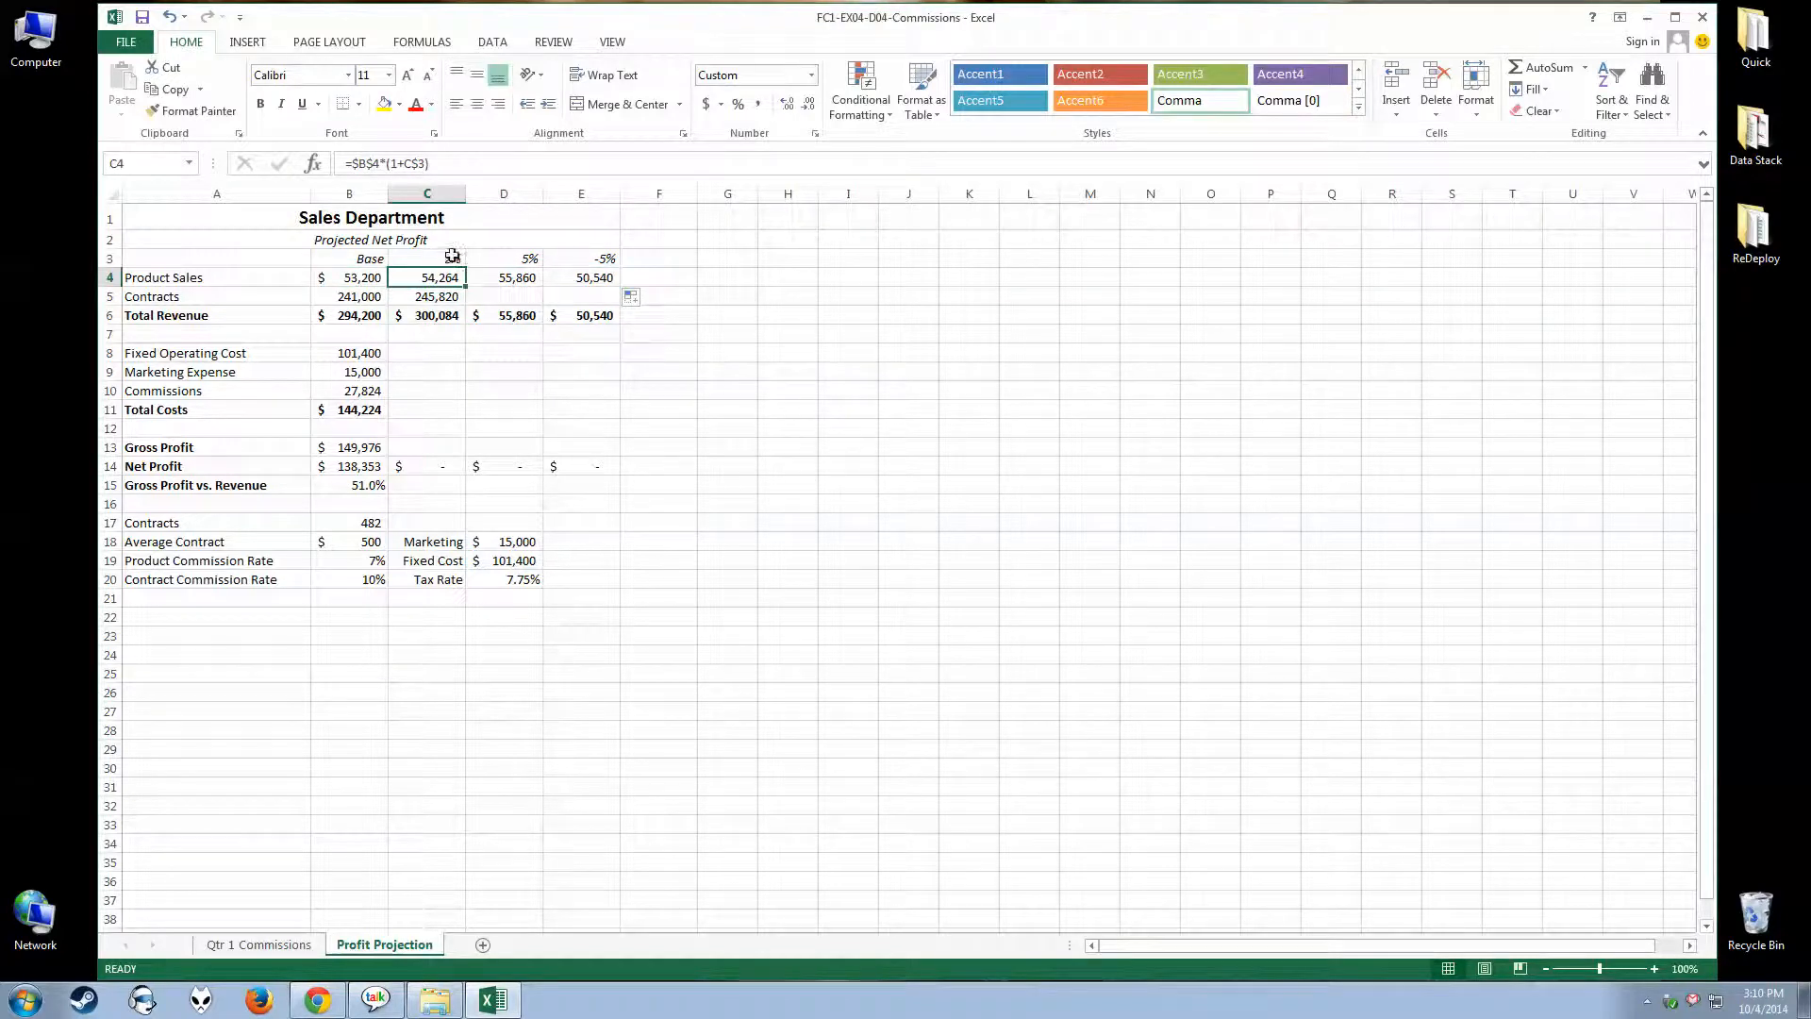
pyautogui.click(504, 277)
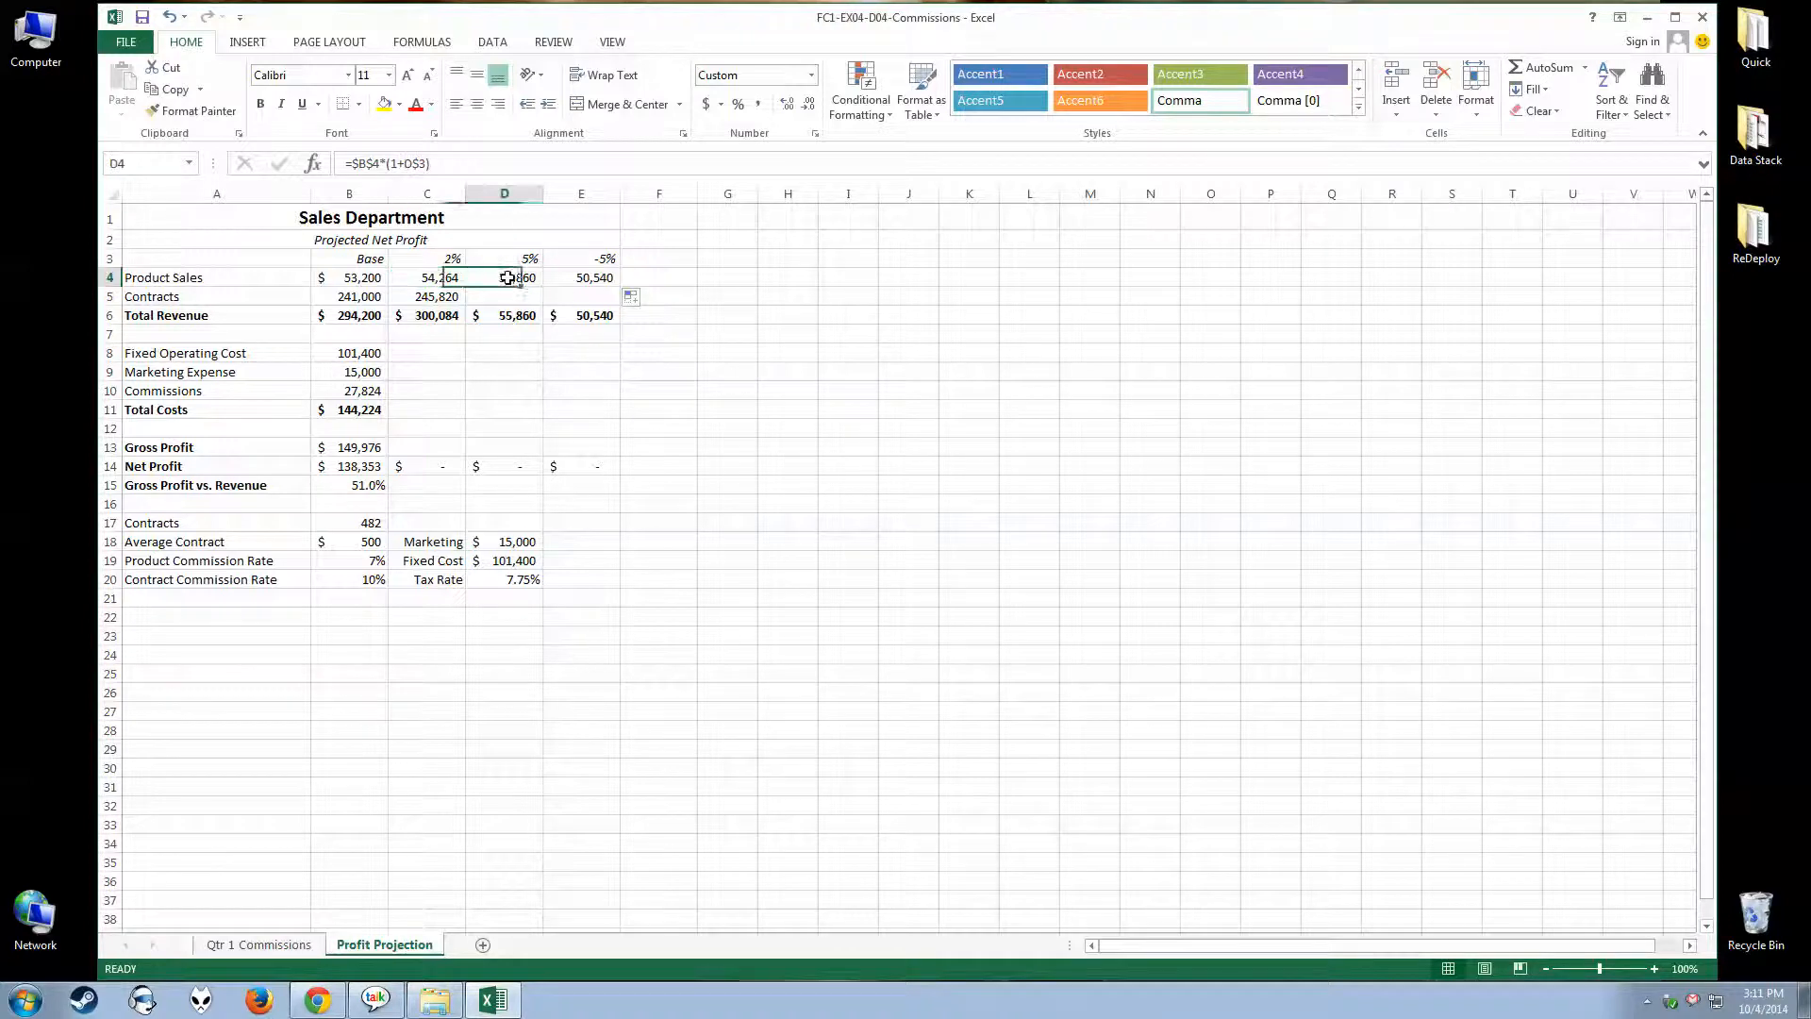
pyautogui.click(594, 281)
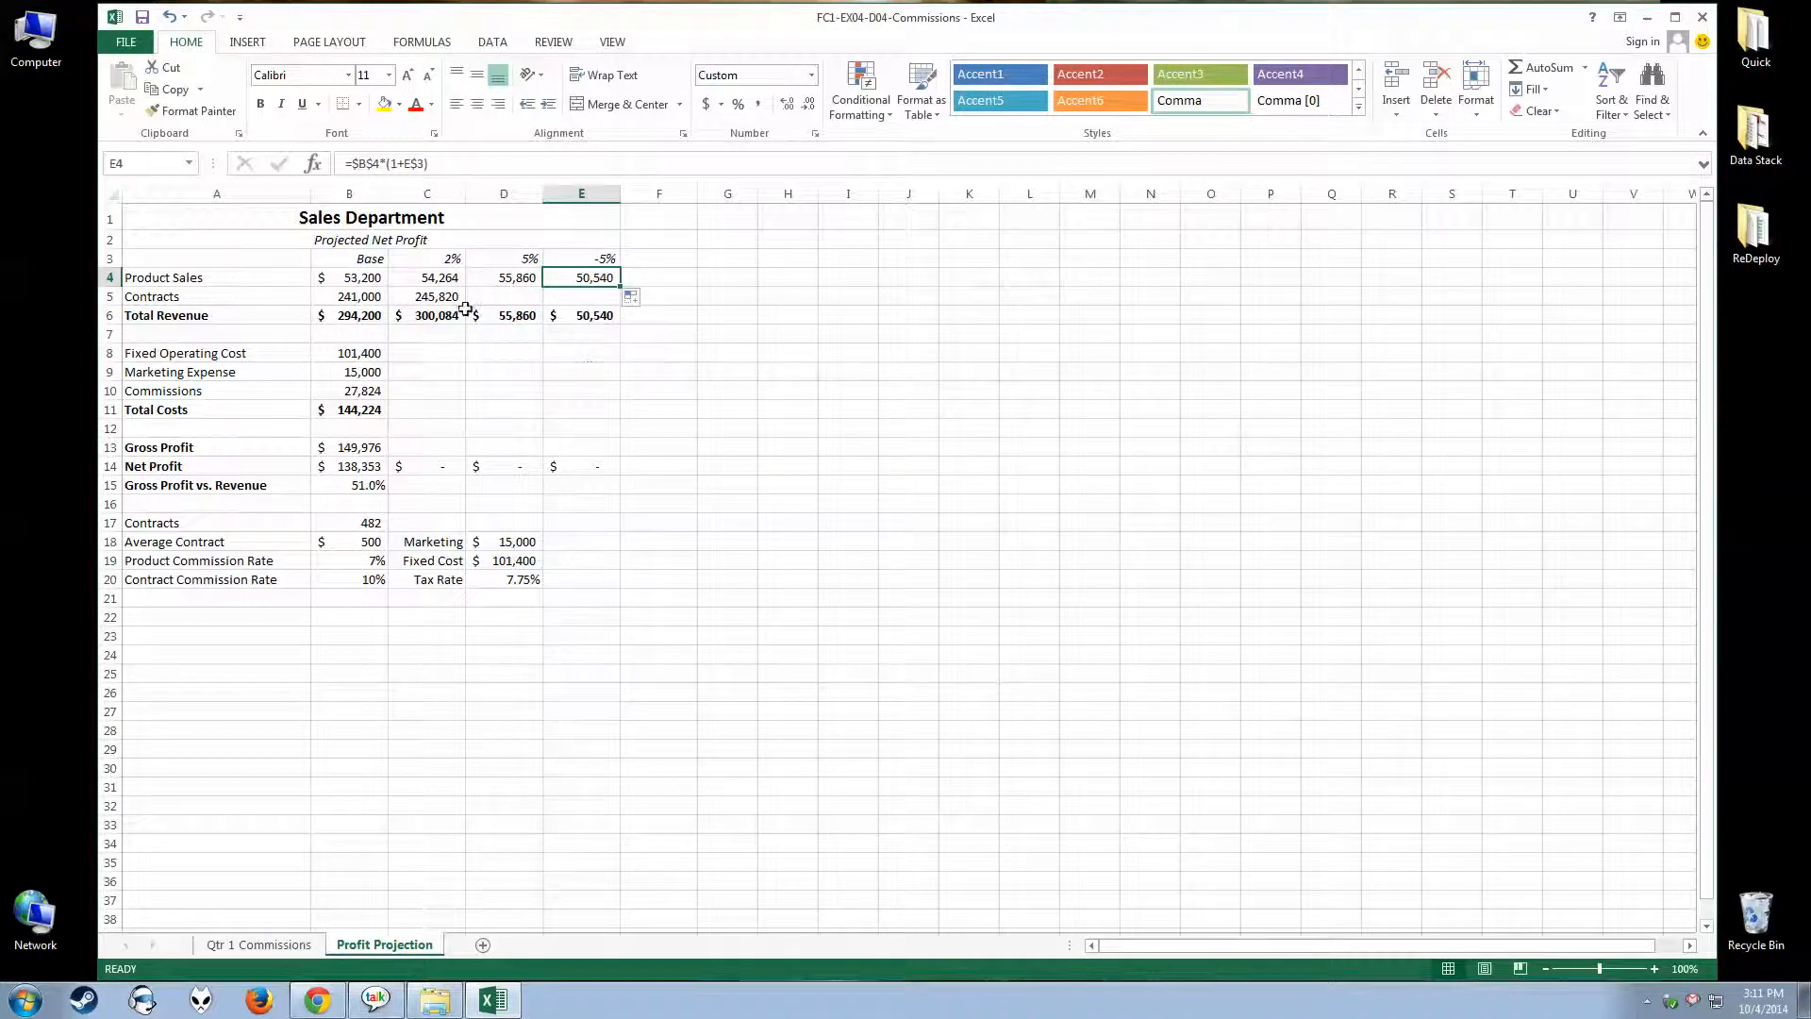
# Fill the Contracts formula from C5 across to D5:E5 and compare the formulas in D5 and C5
pyautogui.click(434, 297)
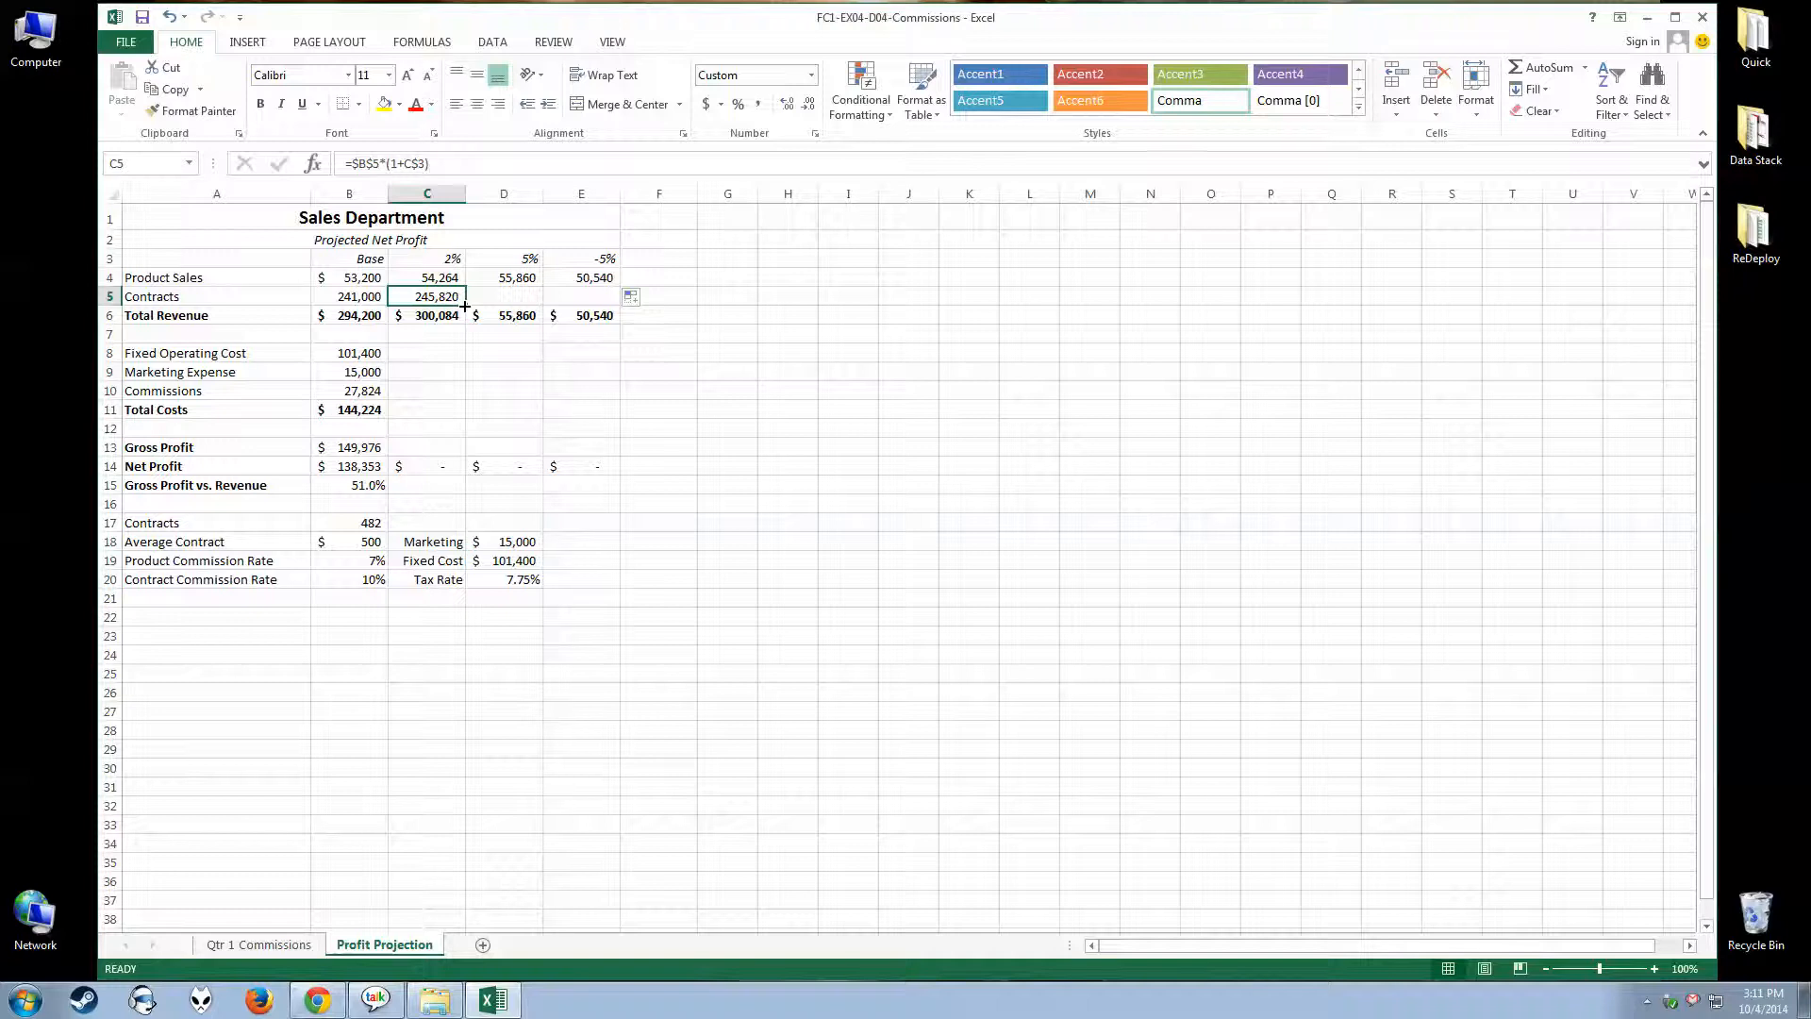
pyautogui.moveTo(465, 306); pyautogui.dragTo(618, 298)
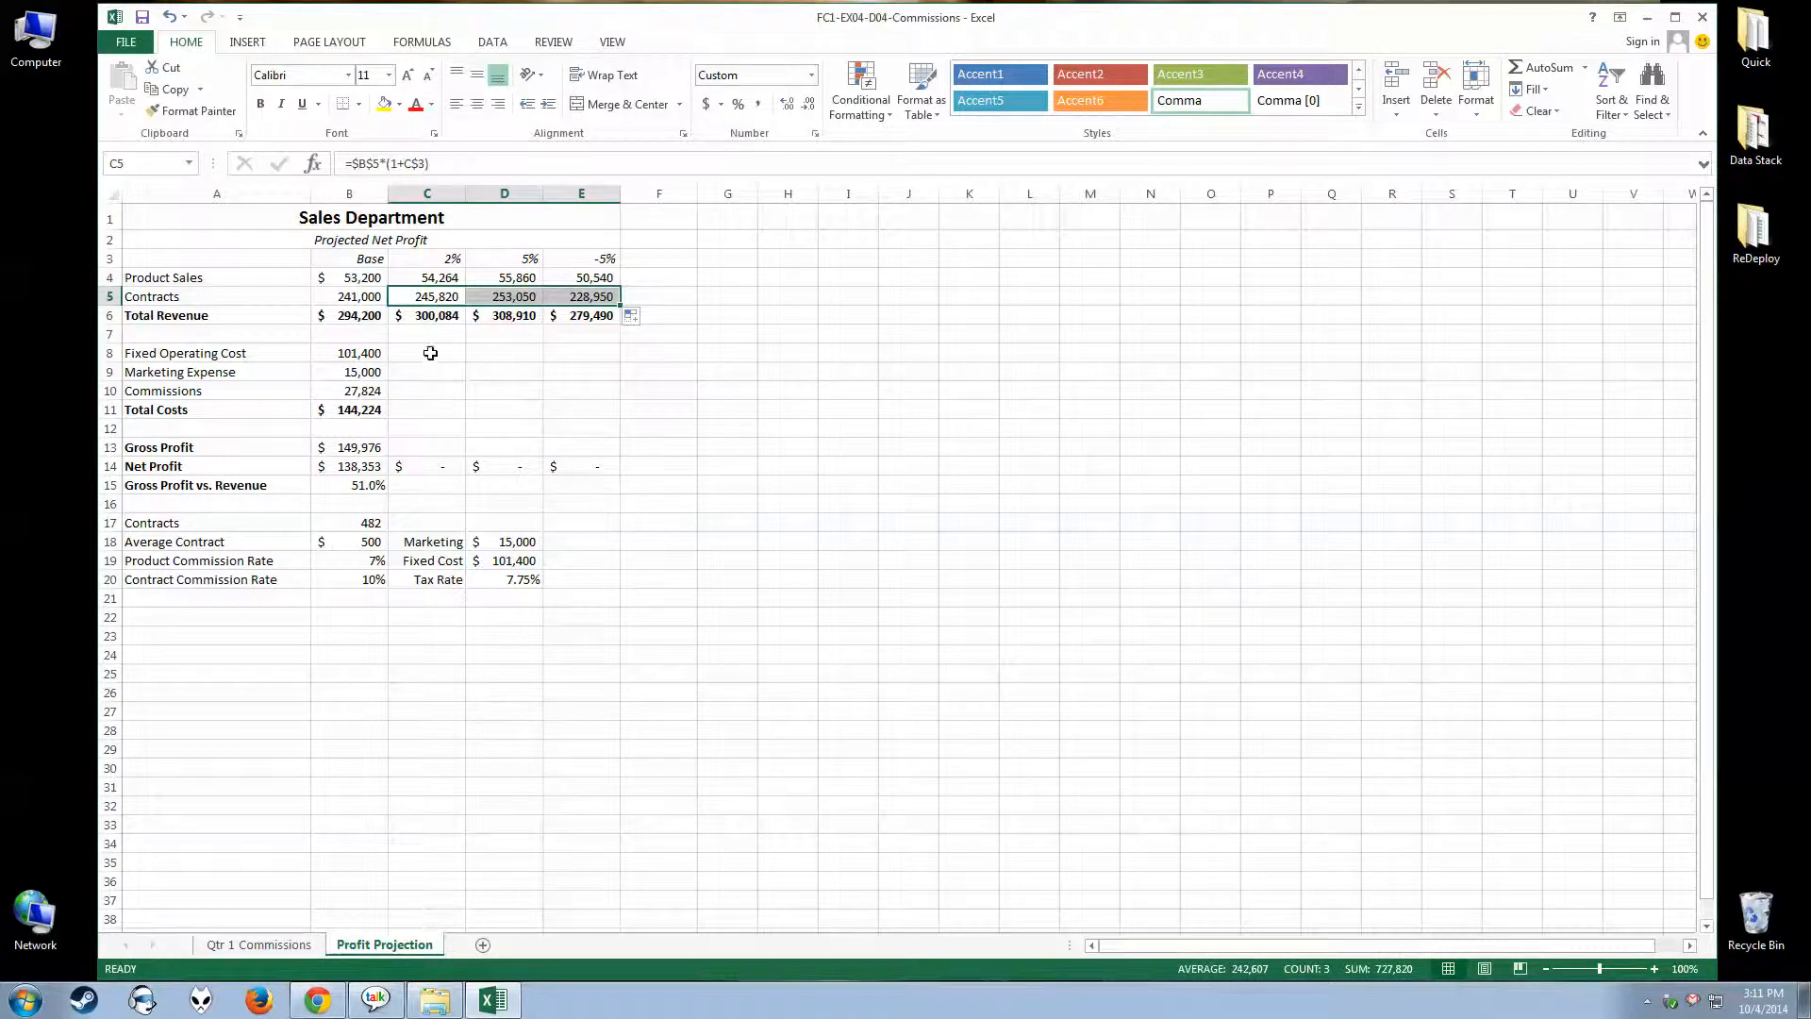
pyautogui.click(517, 294)
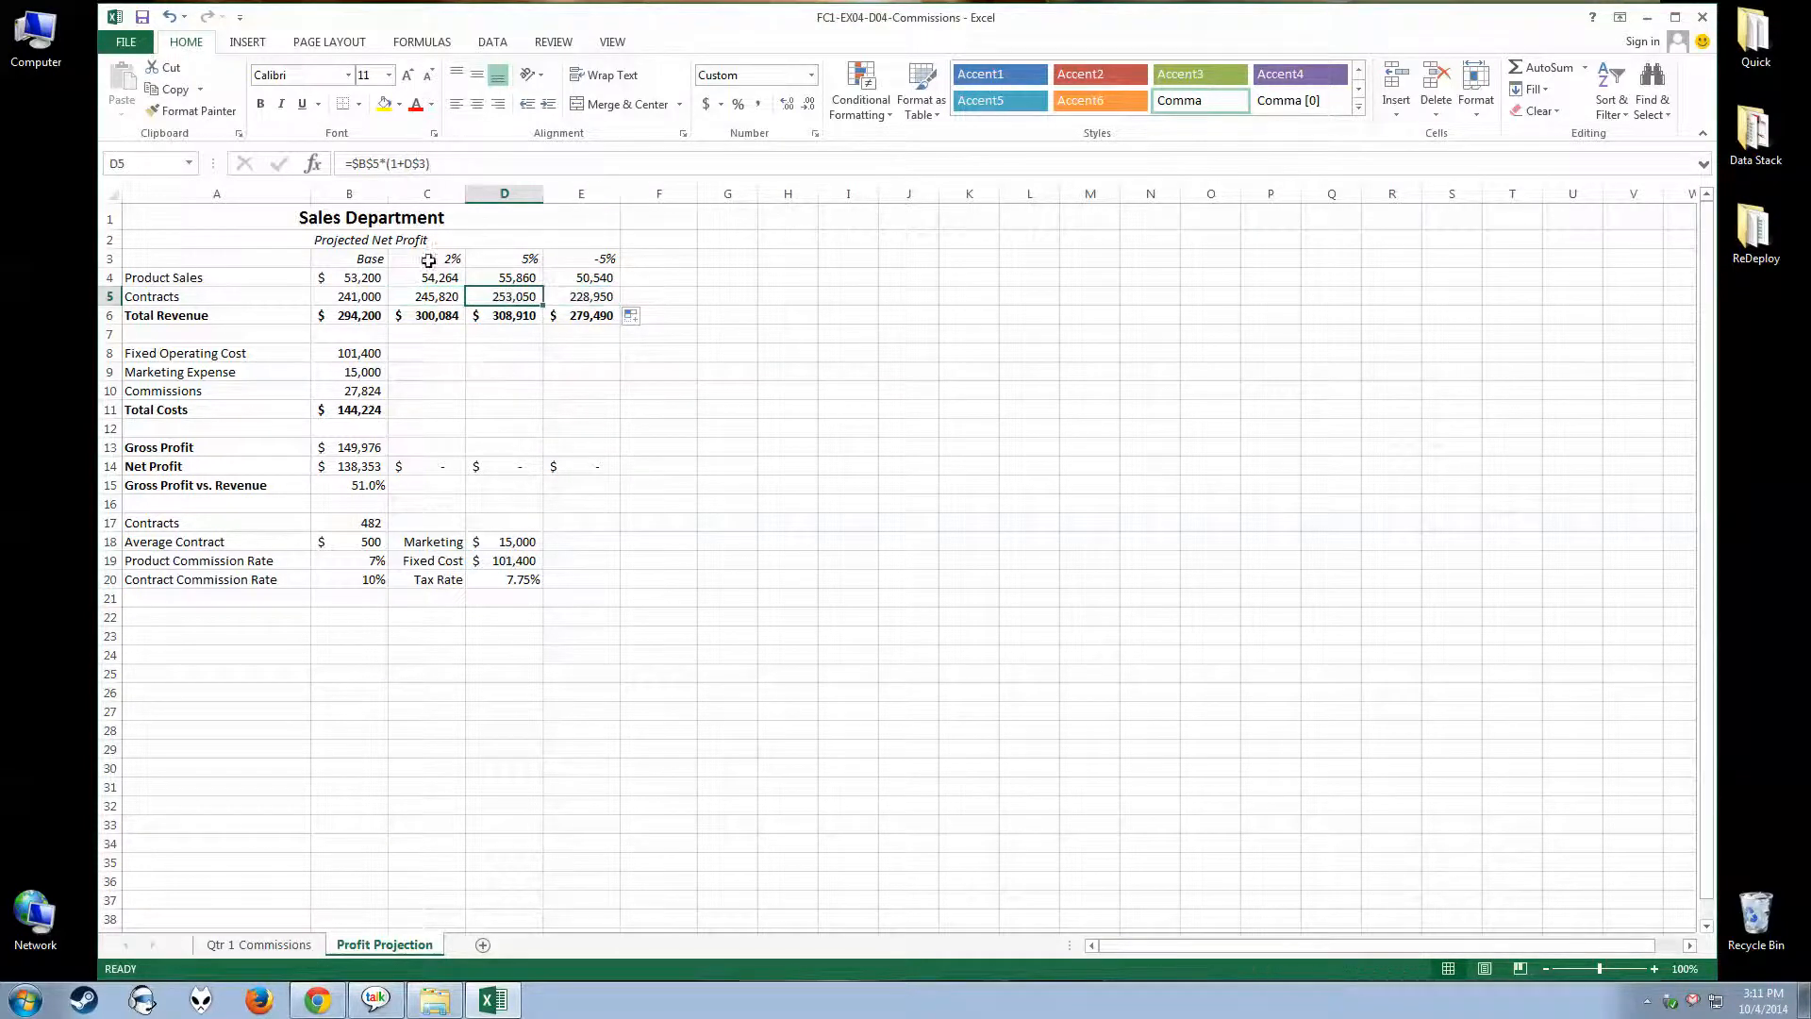
pyautogui.click(437, 300)
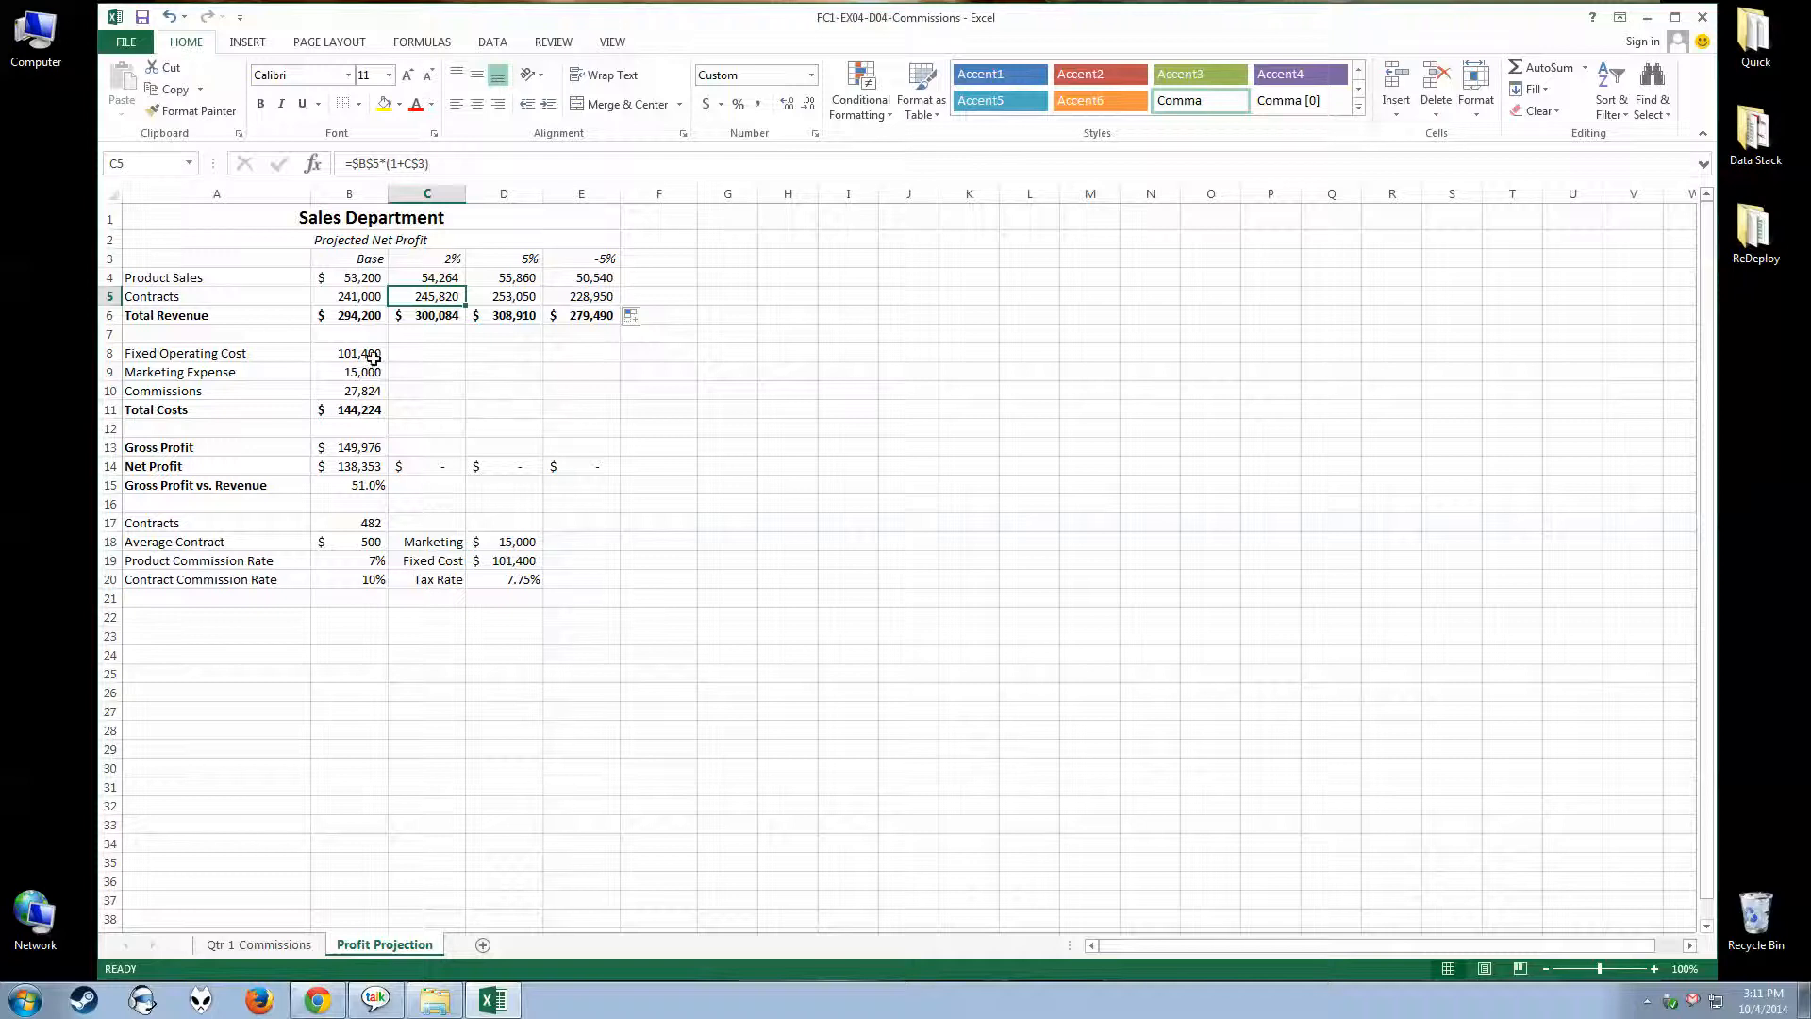
# Fill the base column formulas in B8:B15 across to columns C through E
pyautogui.moveTo(367, 361); pyautogui.dragTo(381, 484)
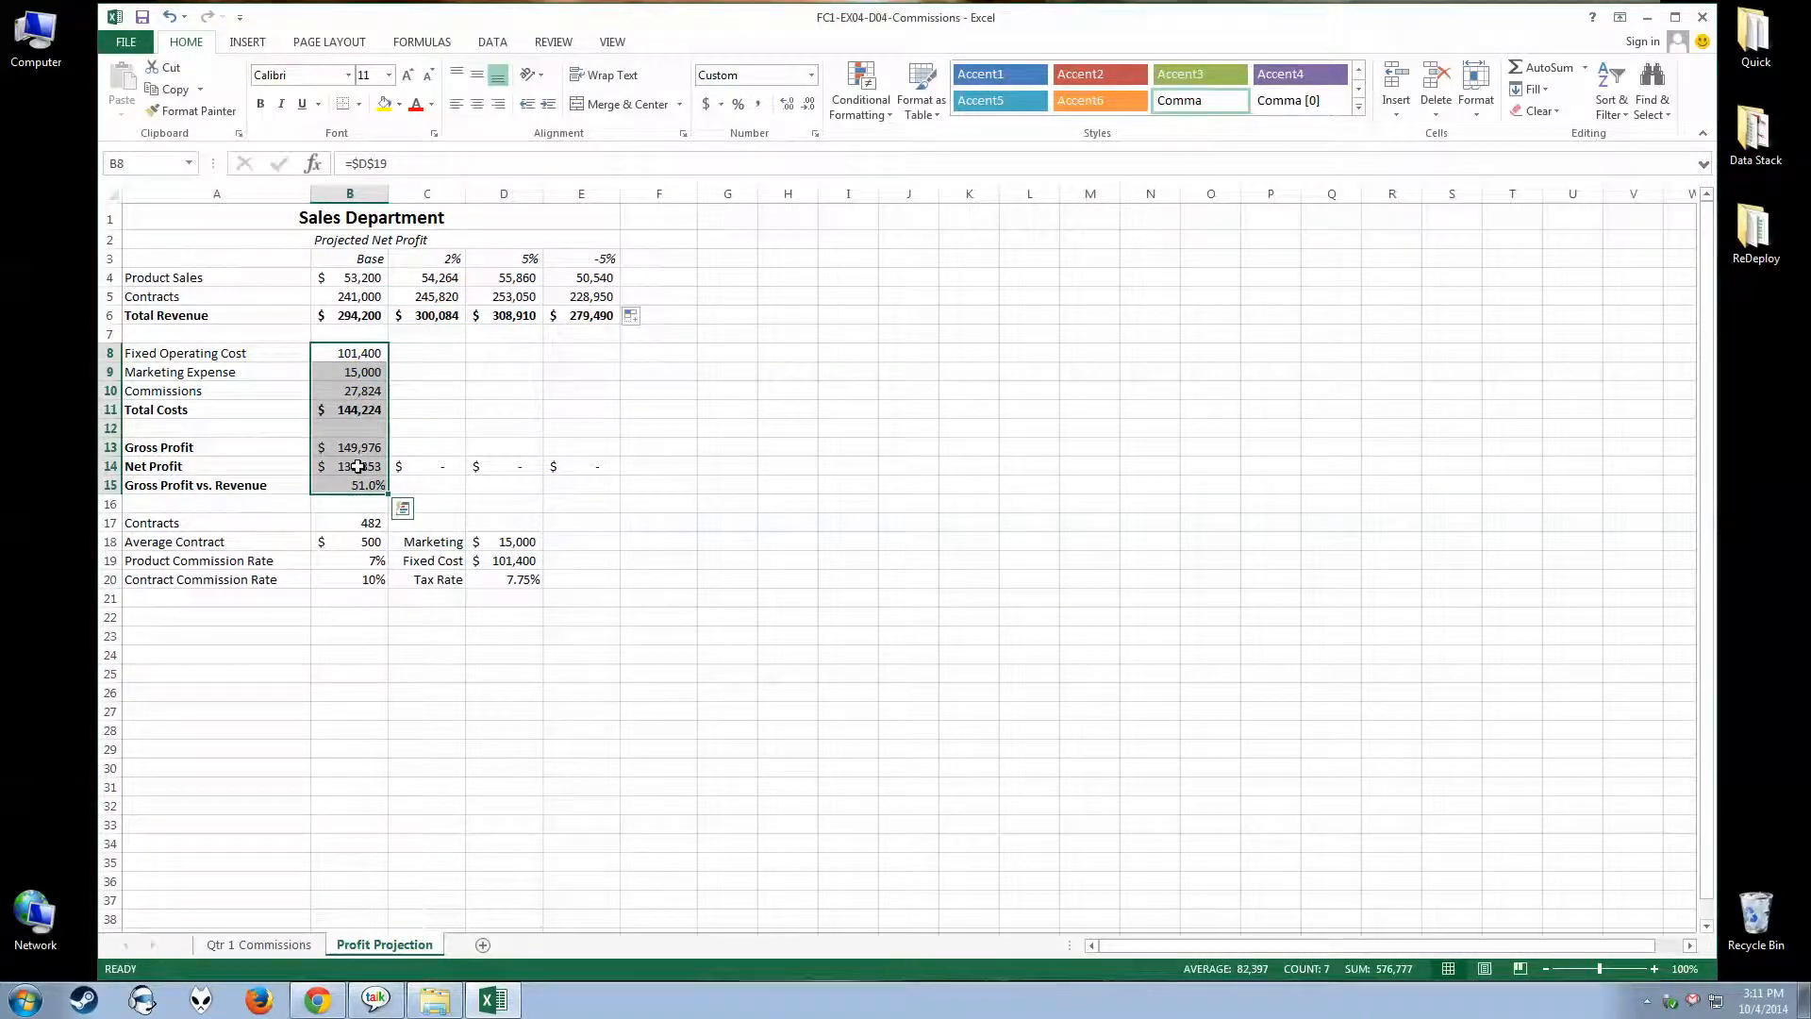
pyautogui.moveTo(389, 496); pyautogui.dragTo(612, 496)
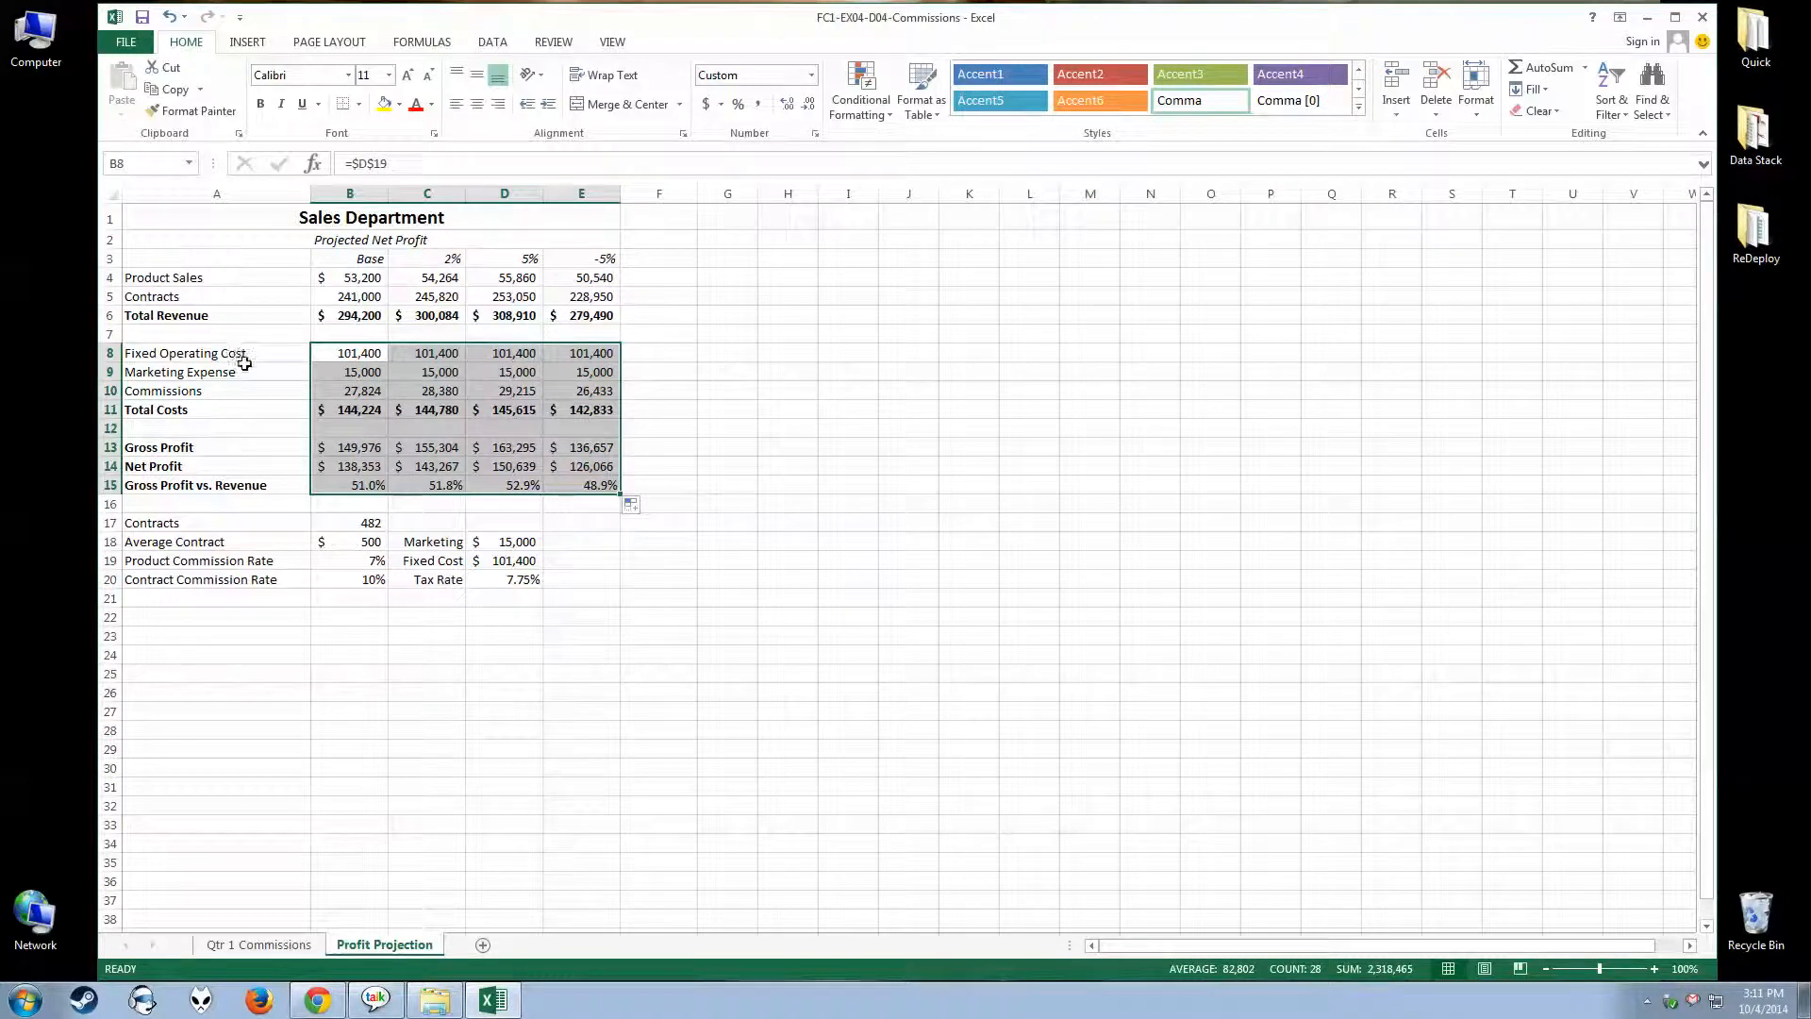
# Inspect the base cost formulas in B8 and B9 and compare the Commissions formulas across B10:E10
pyautogui.click(382, 371)
pyautogui.click(371, 349)
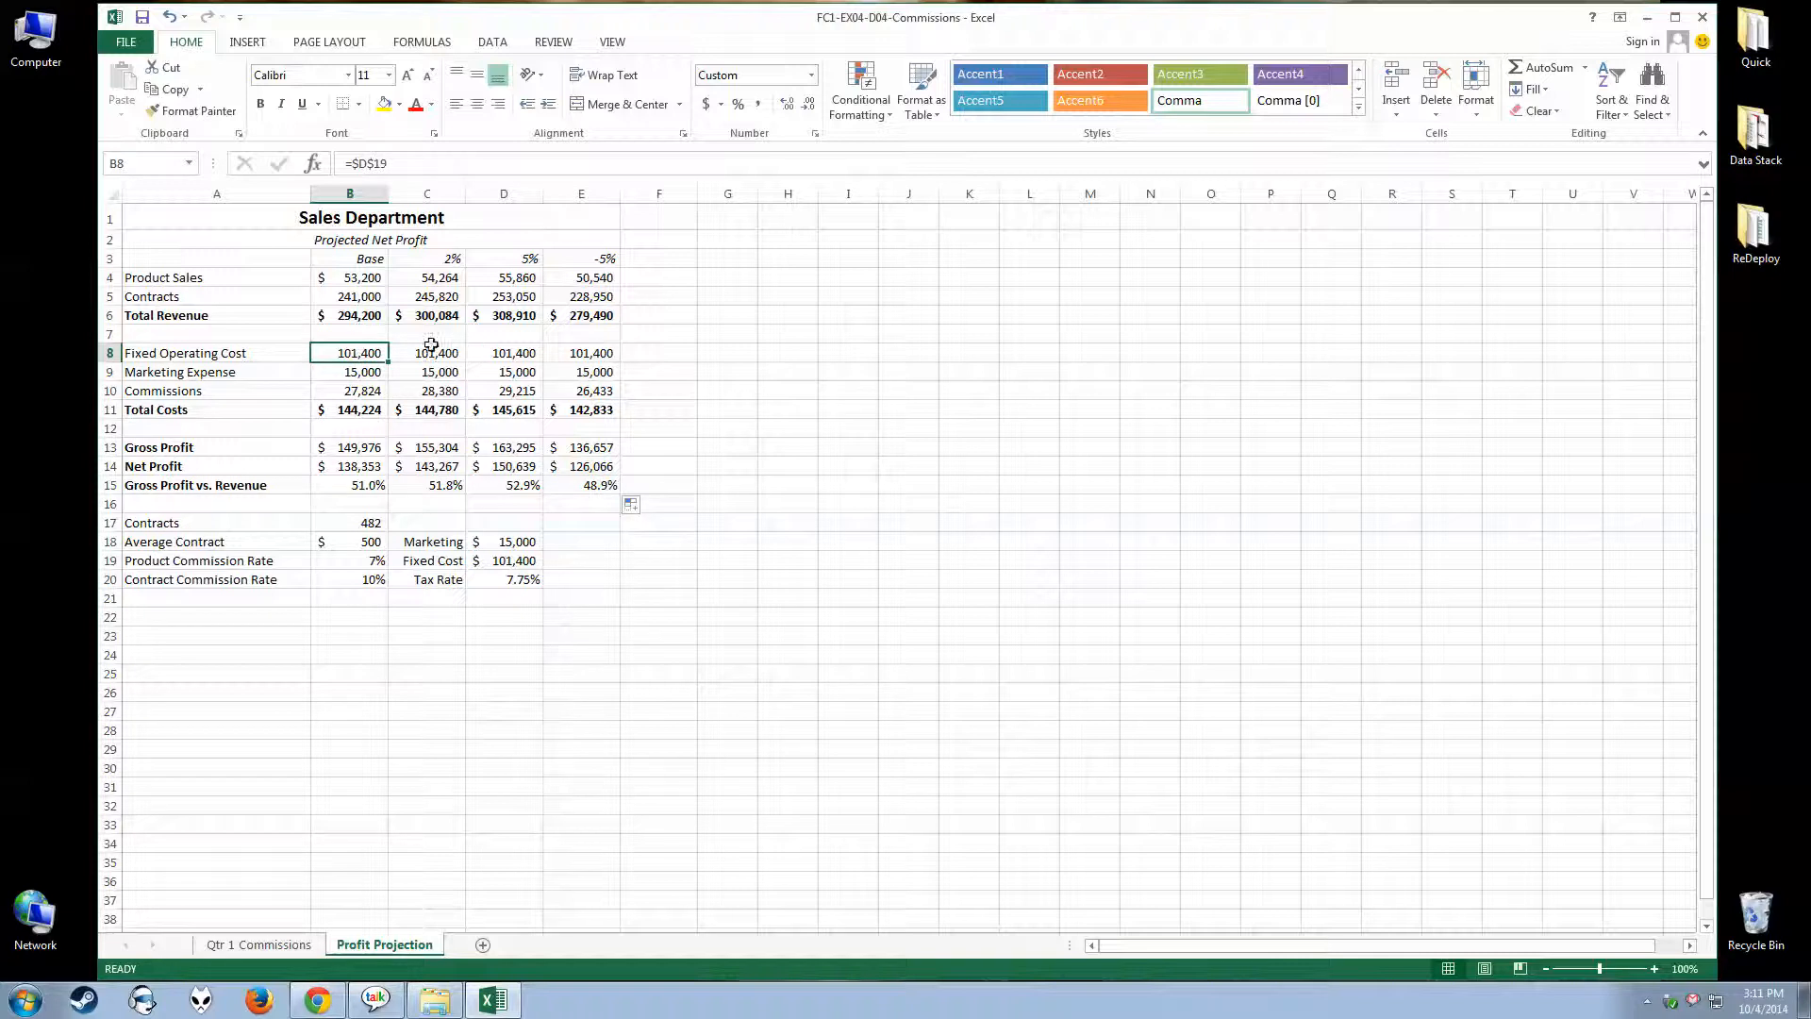
pyautogui.click(363, 392)
pyautogui.click(421, 391)
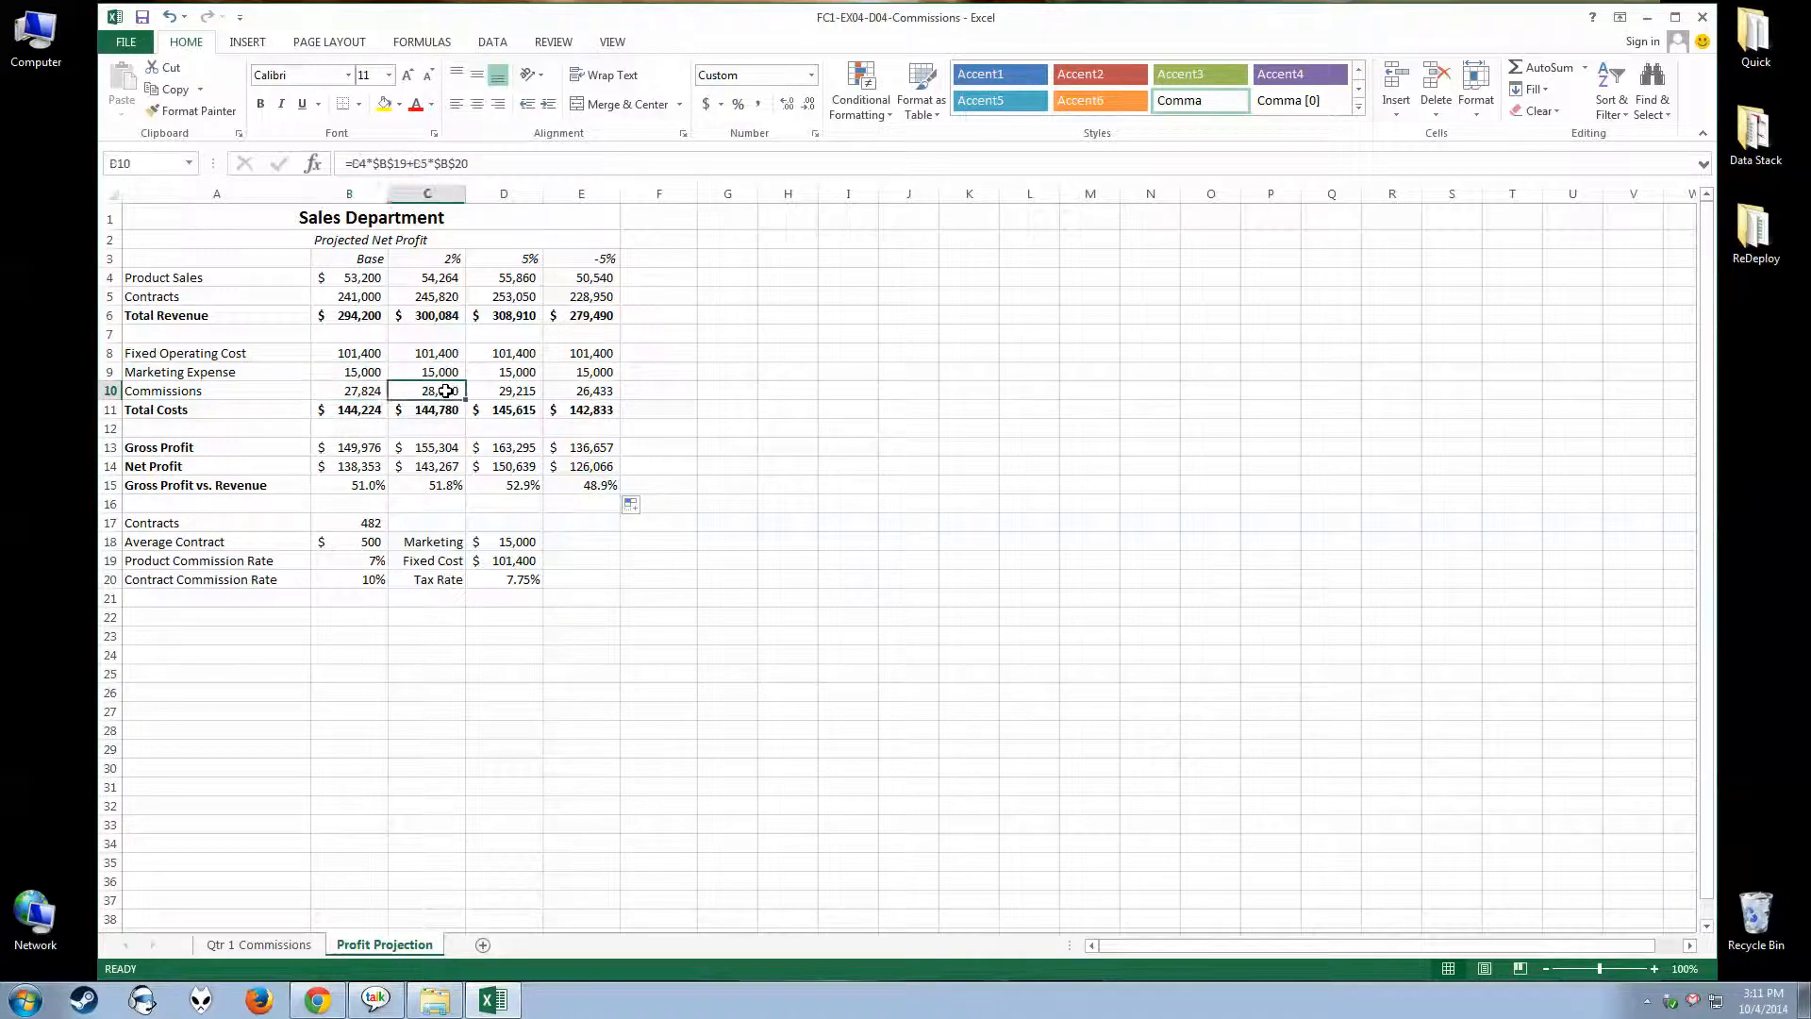
pyautogui.click(506, 391)
pyautogui.click(571, 393)
pyautogui.click(520, 392)
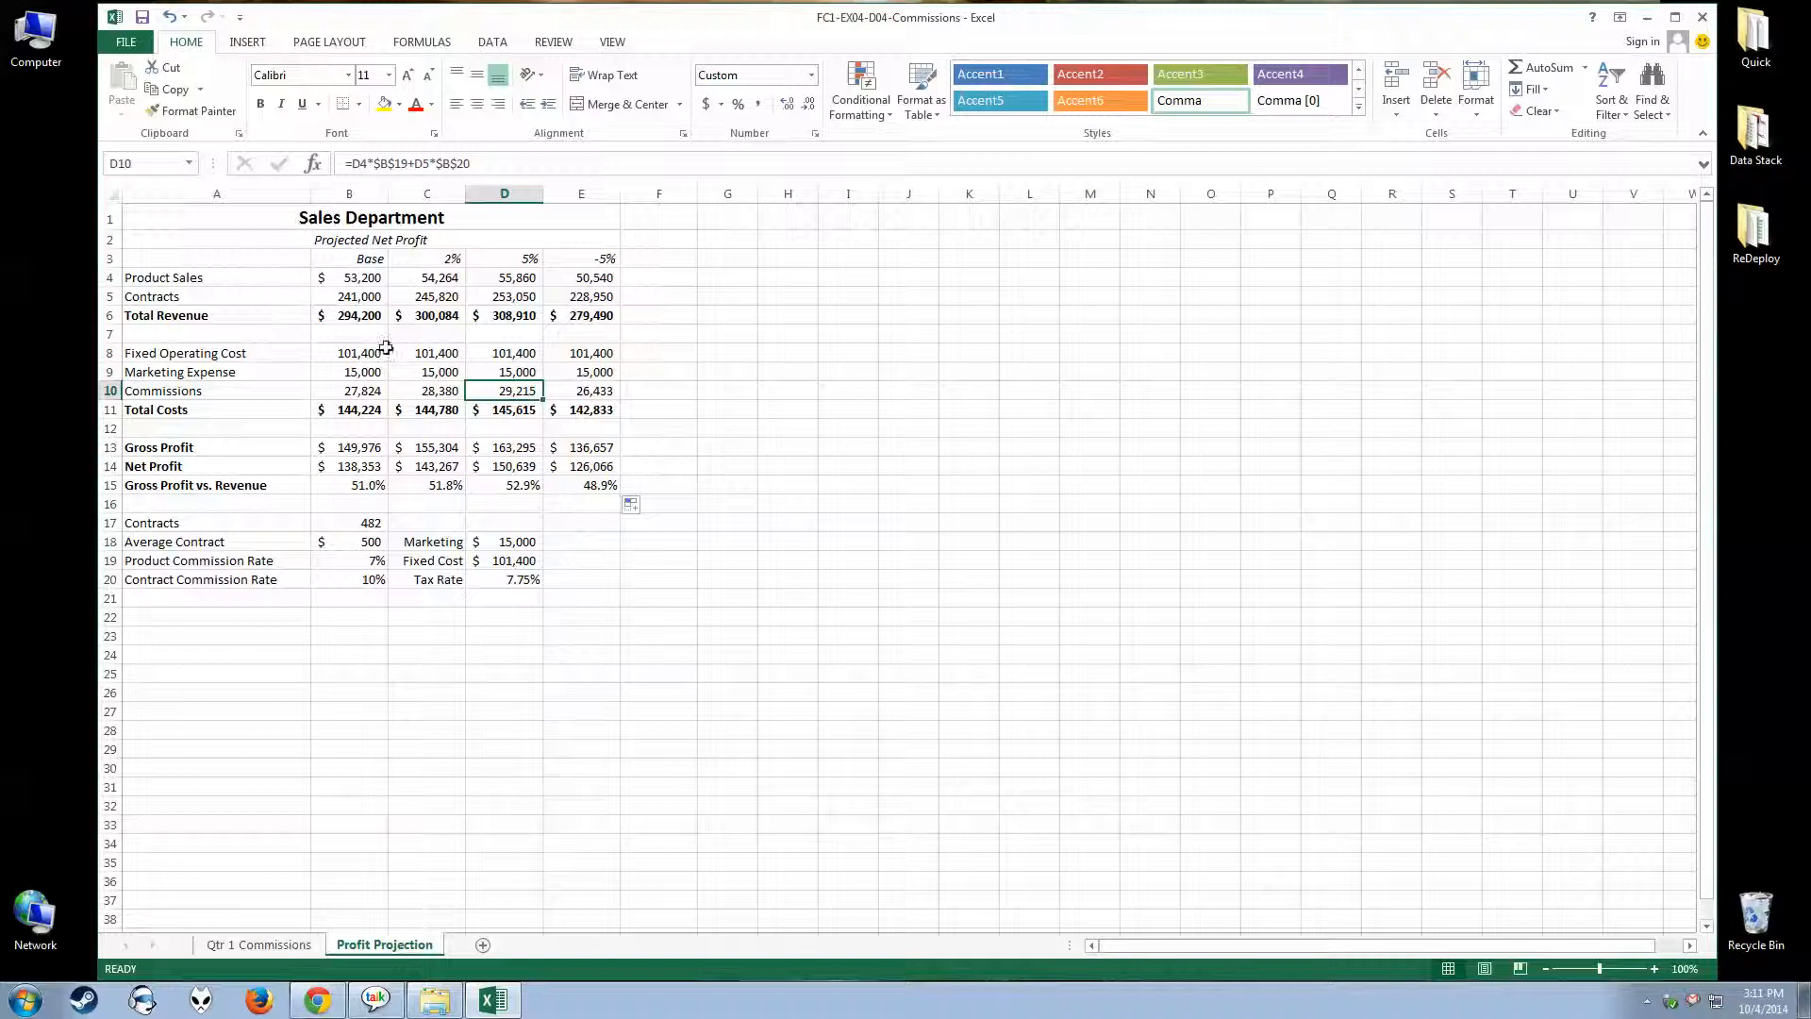
pyautogui.click(426, 394)
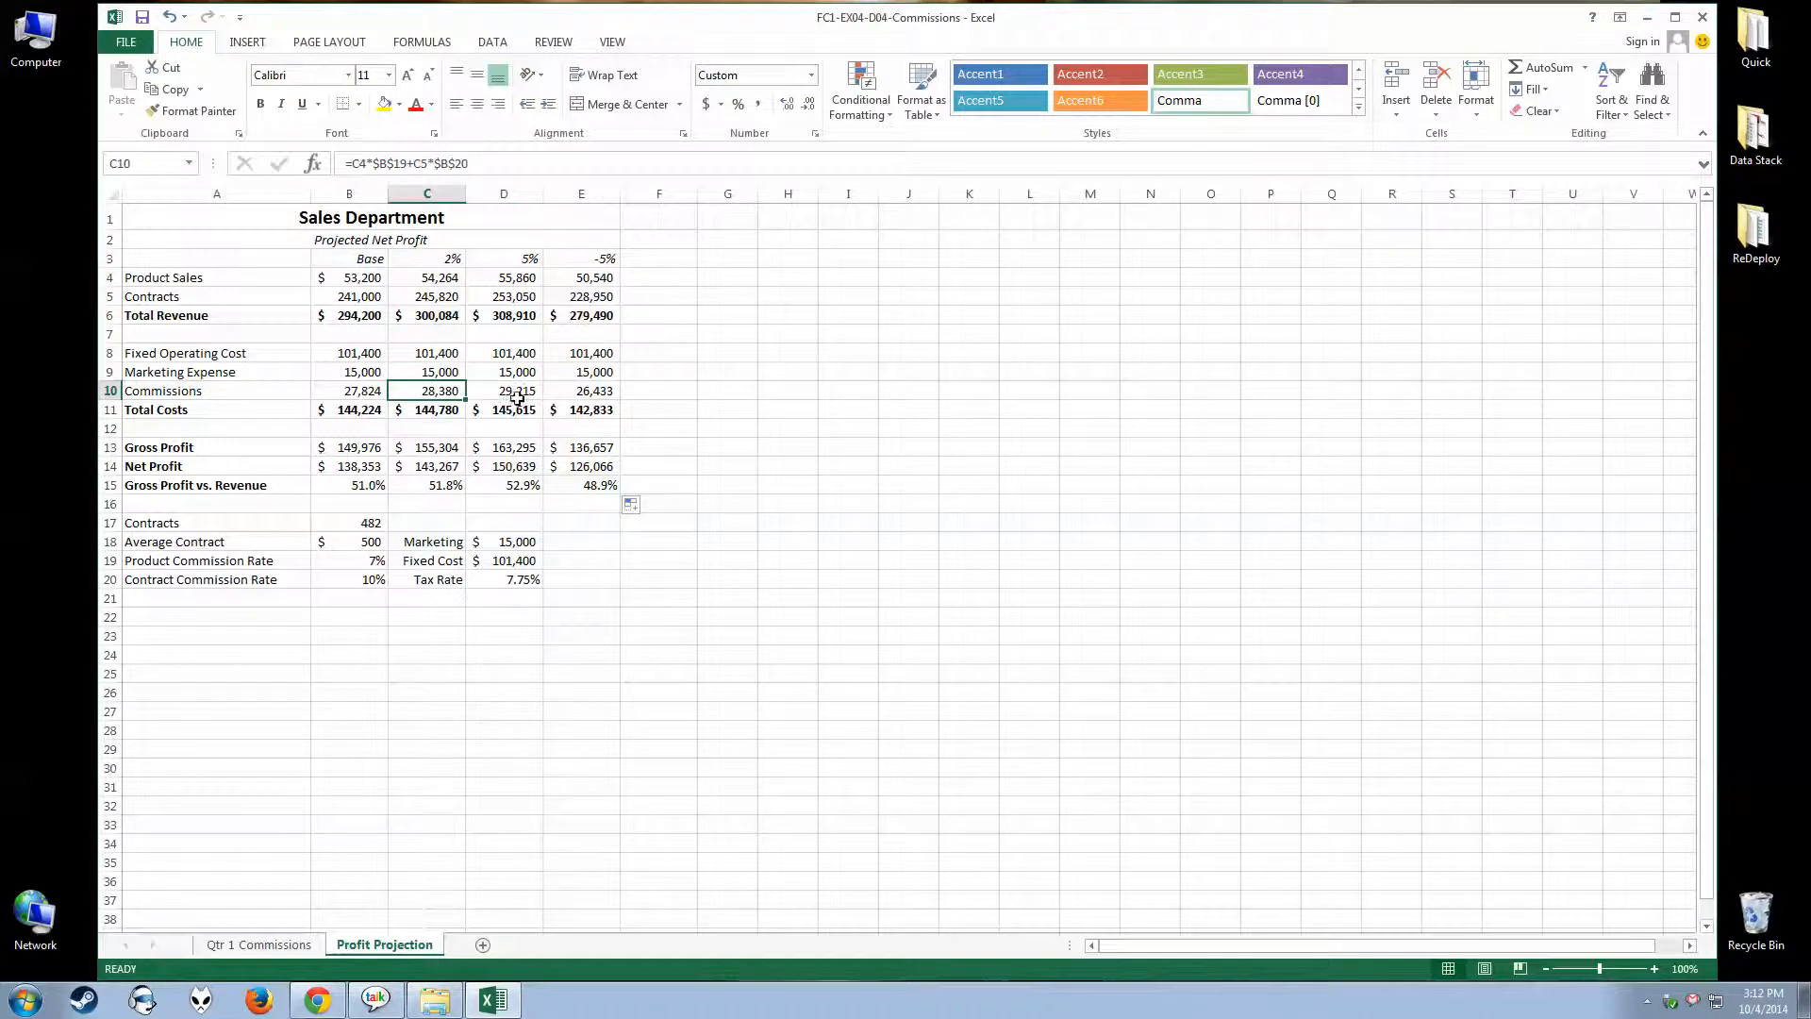
pyautogui.click(571, 398)
# Examine the copied formulas for Total Costs, Gross Profit, Net Profit and Gross Profit vs. Revenue across the projection columns
pyautogui.click(353, 424)
pyautogui.click(426, 416)
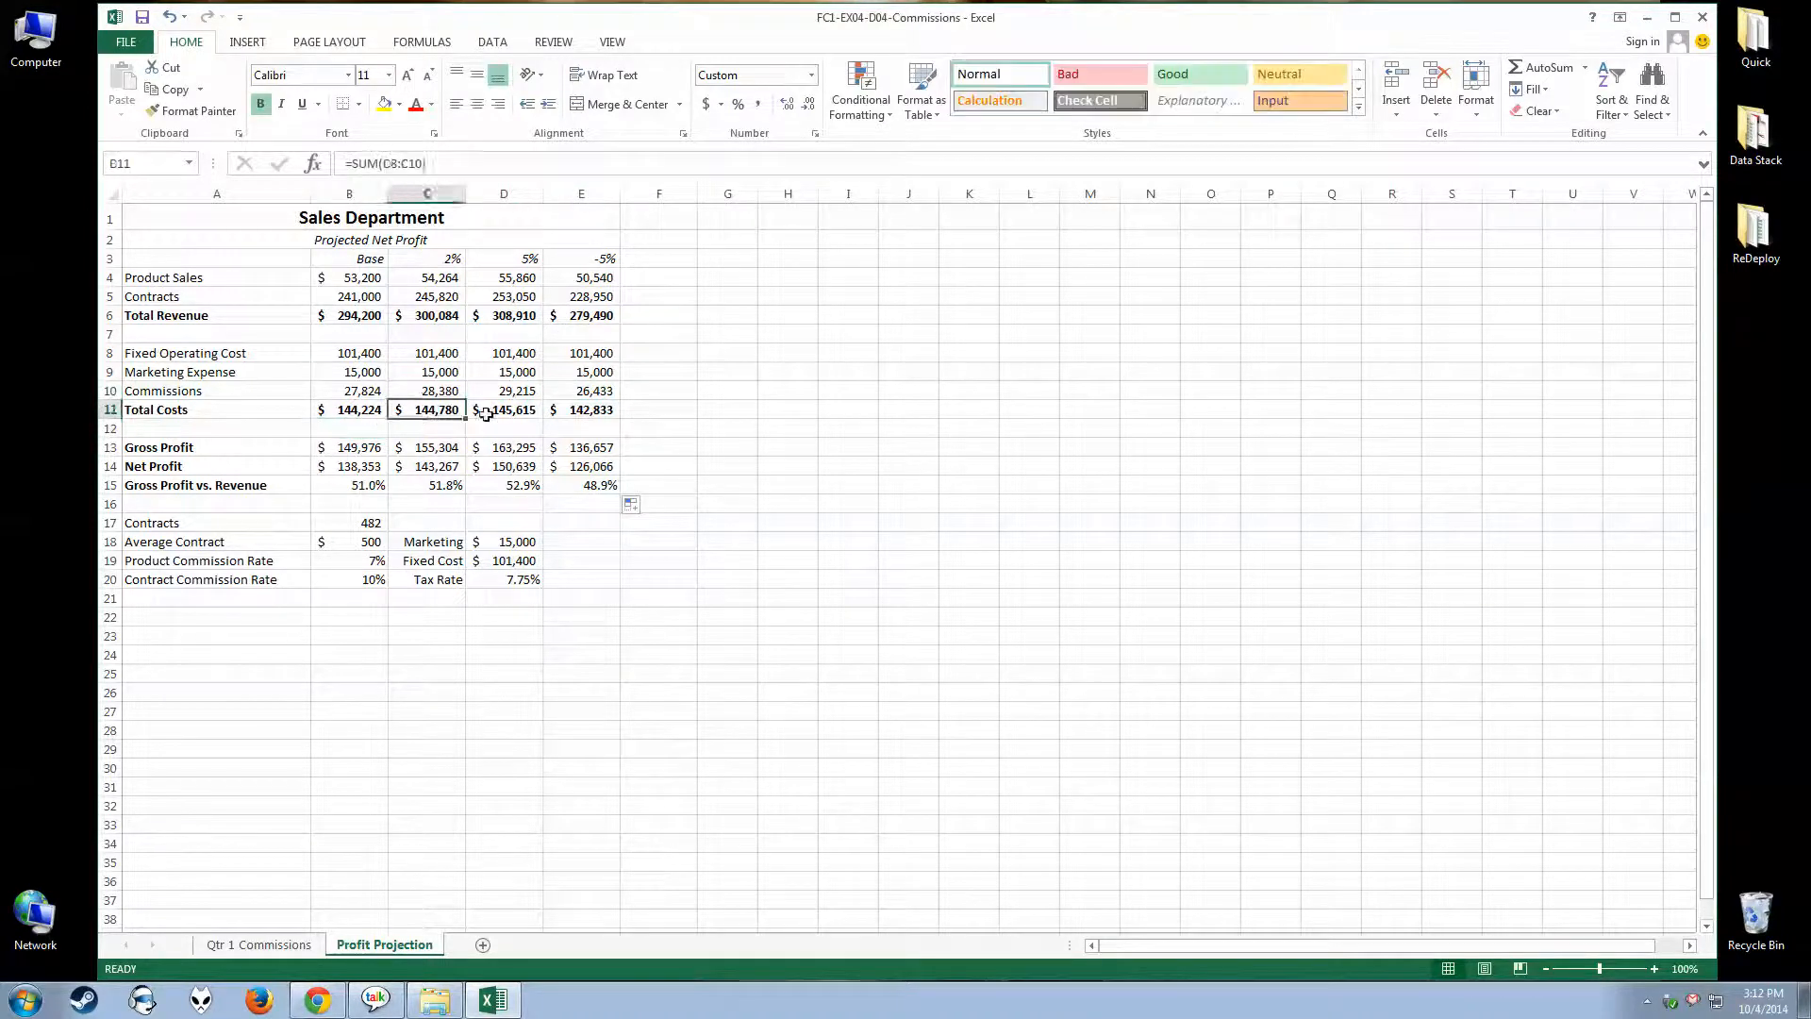
pyautogui.click(512, 411)
pyautogui.click(574, 410)
pyautogui.click(332, 453)
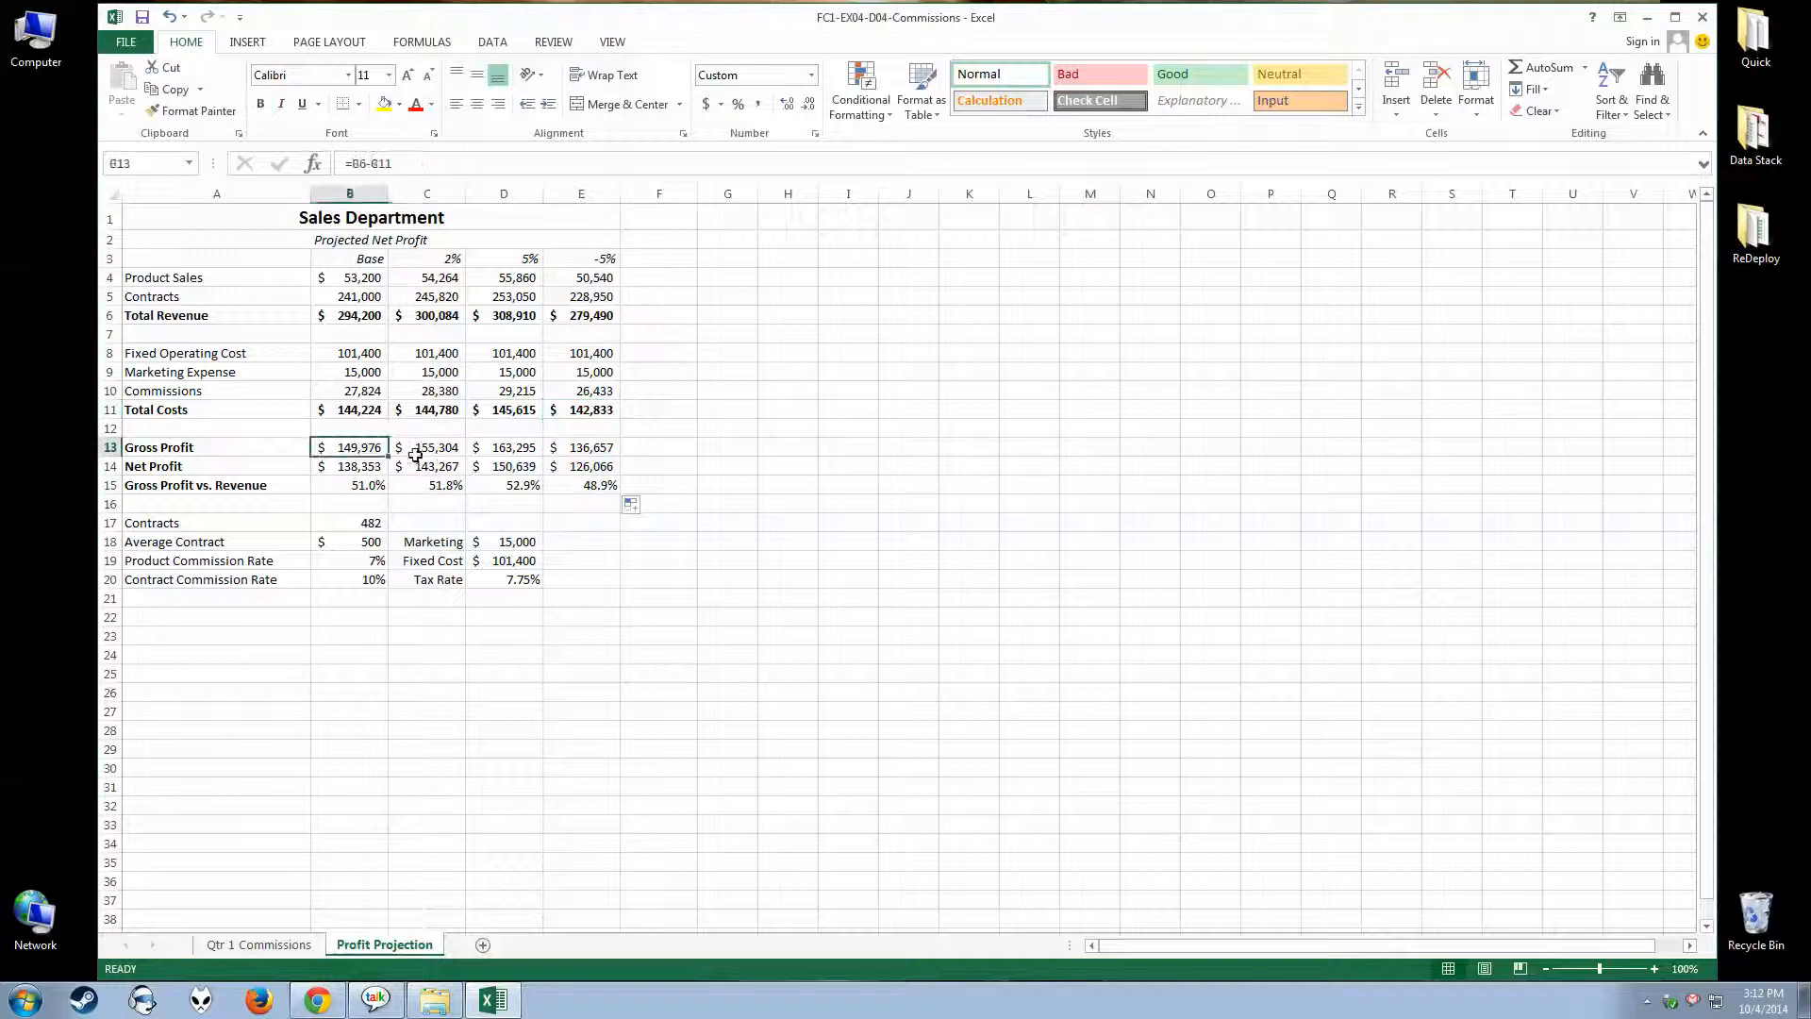
pyautogui.click(422, 453)
pyautogui.click(325, 473)
pyautogui.click(433, 465)
pyautogui.click(372, 483)
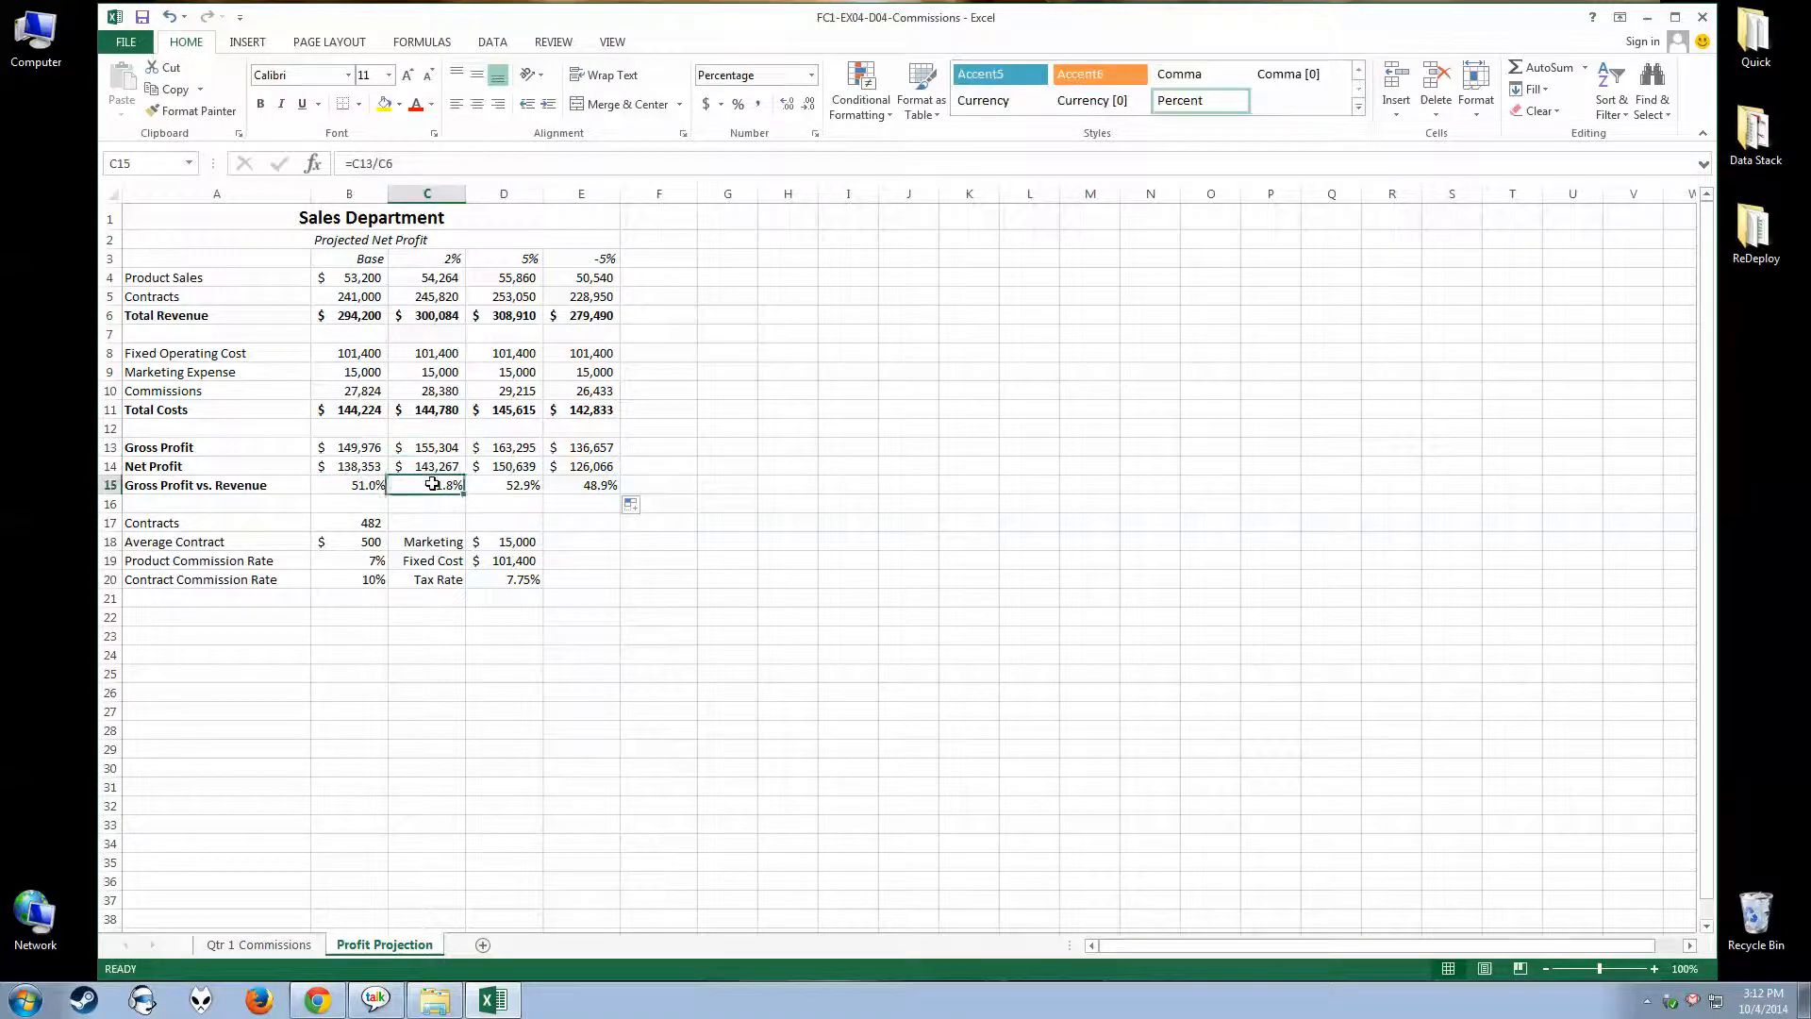
pyautogui.click(431, 483)
pyautogui.click(580, 486)
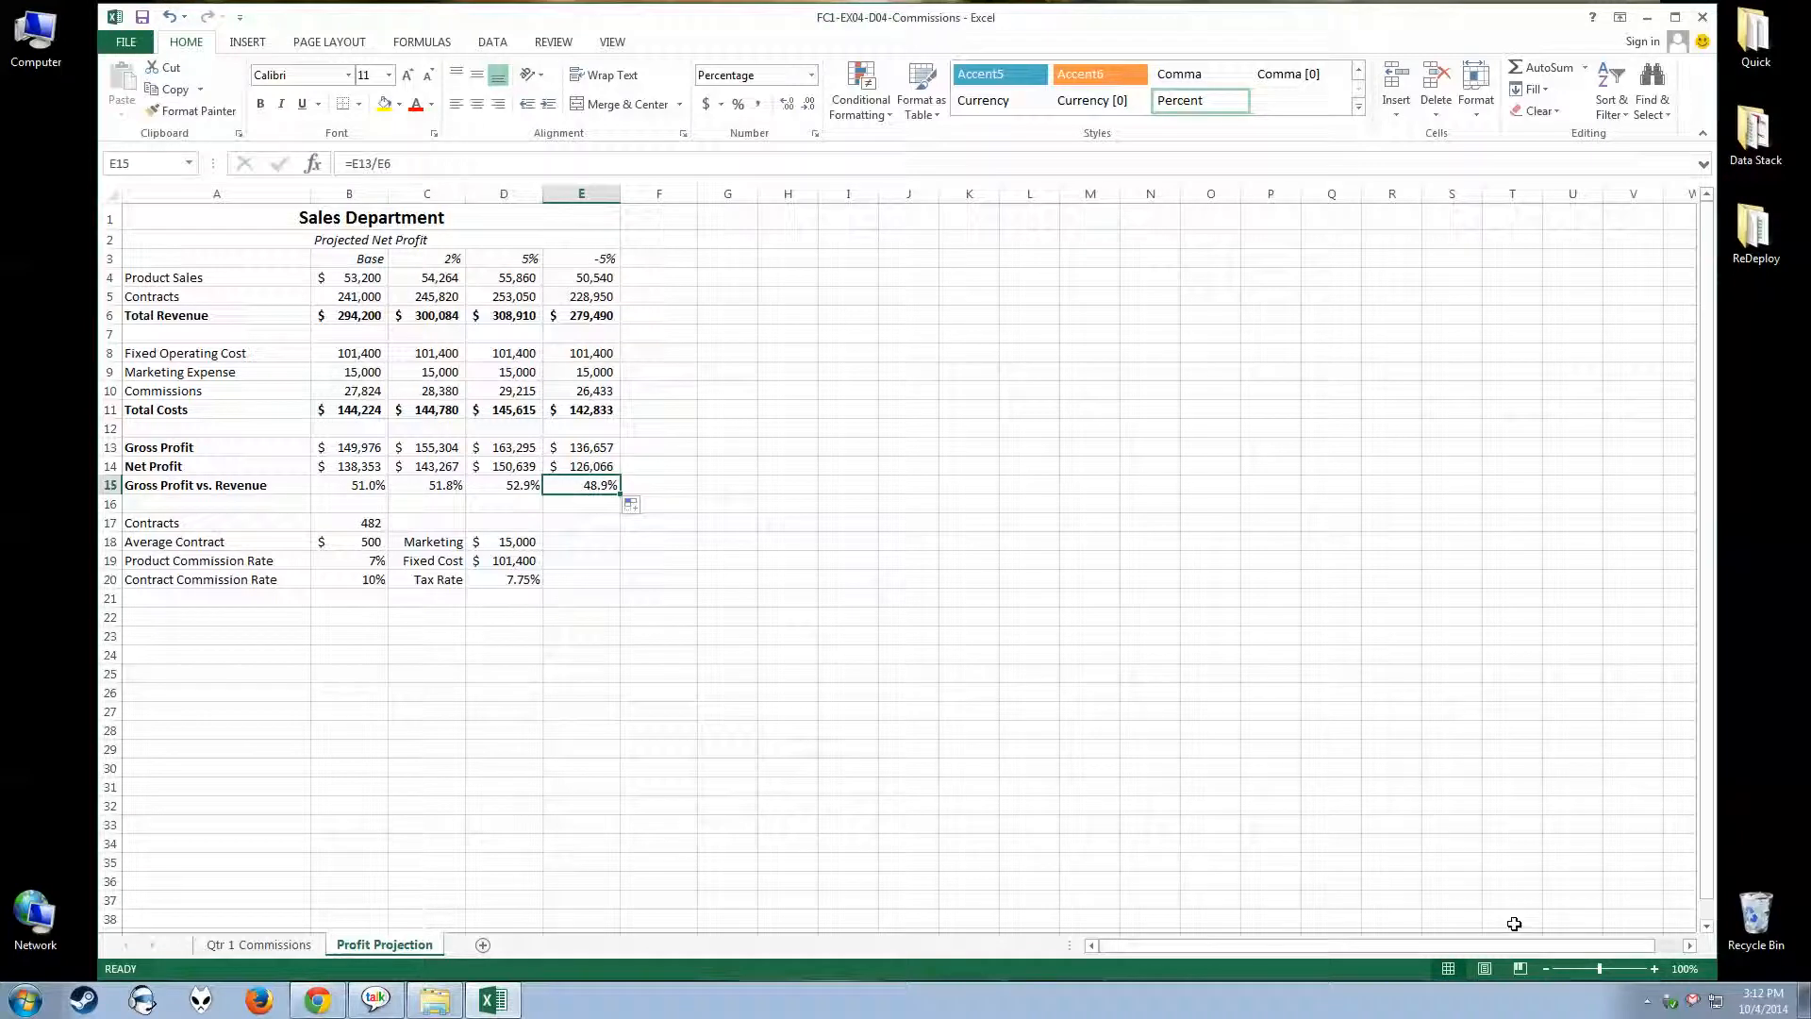
pyautogui.click(1647, 1001)
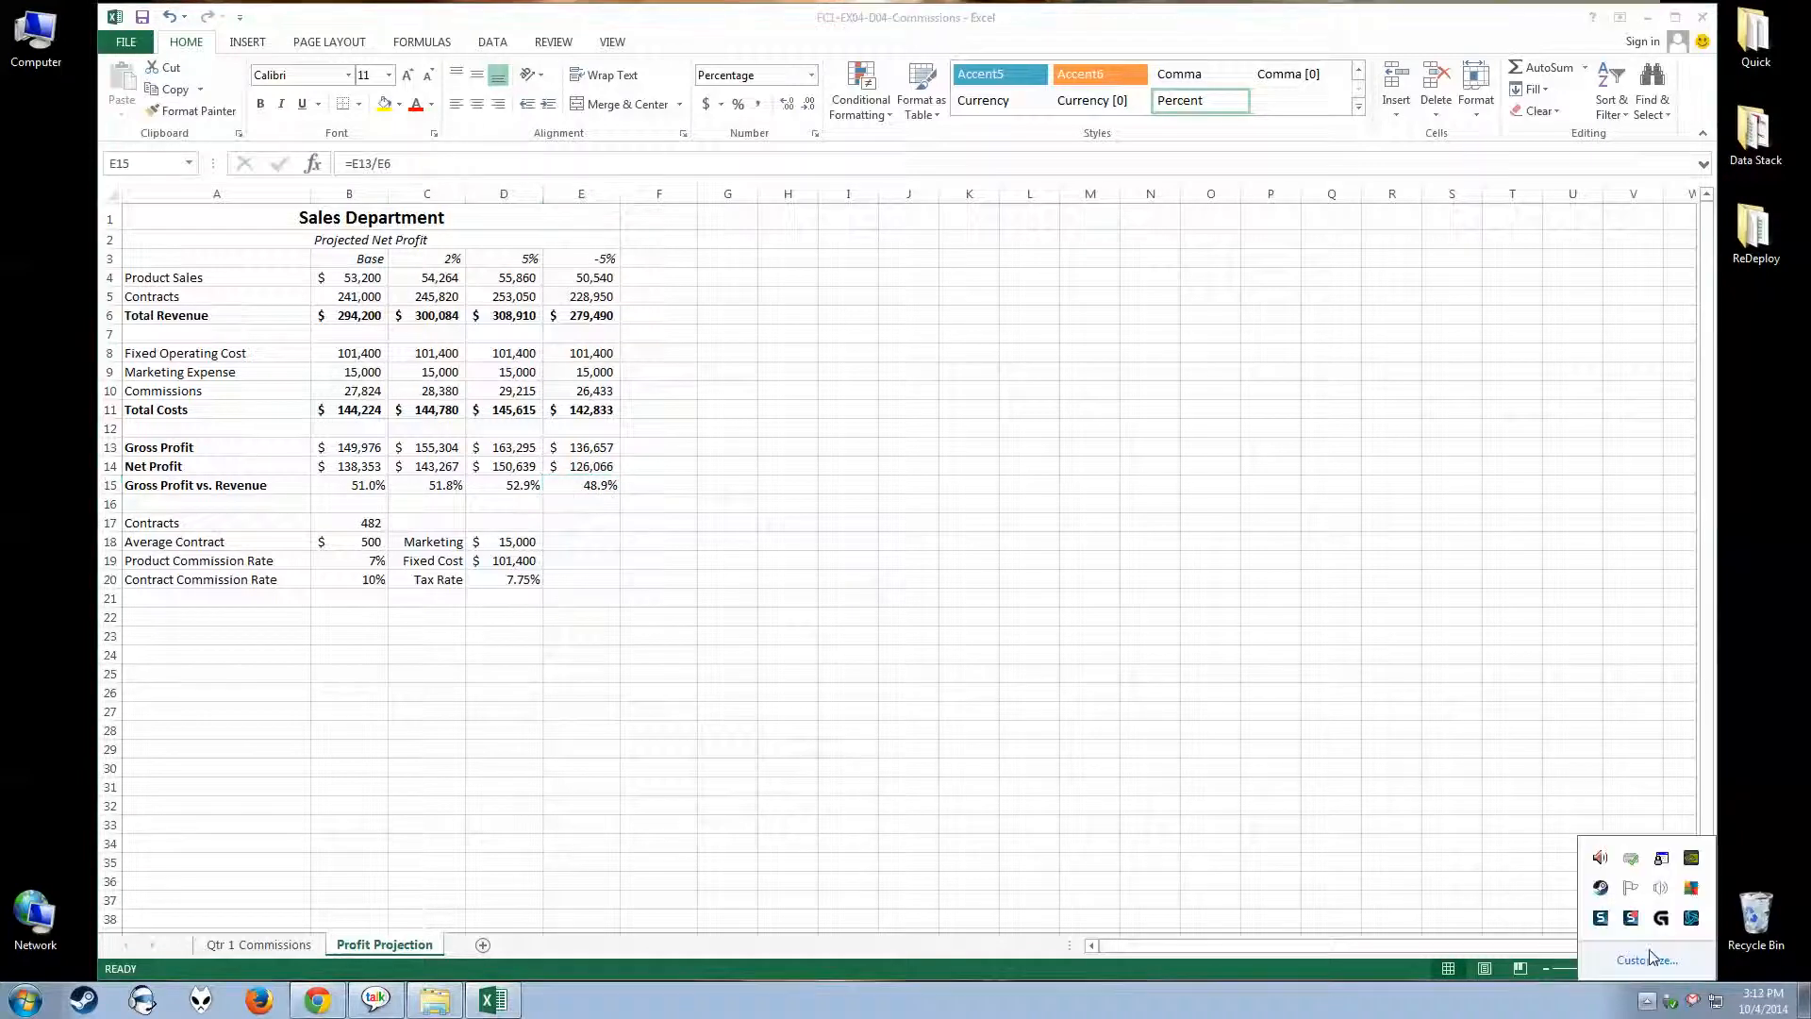